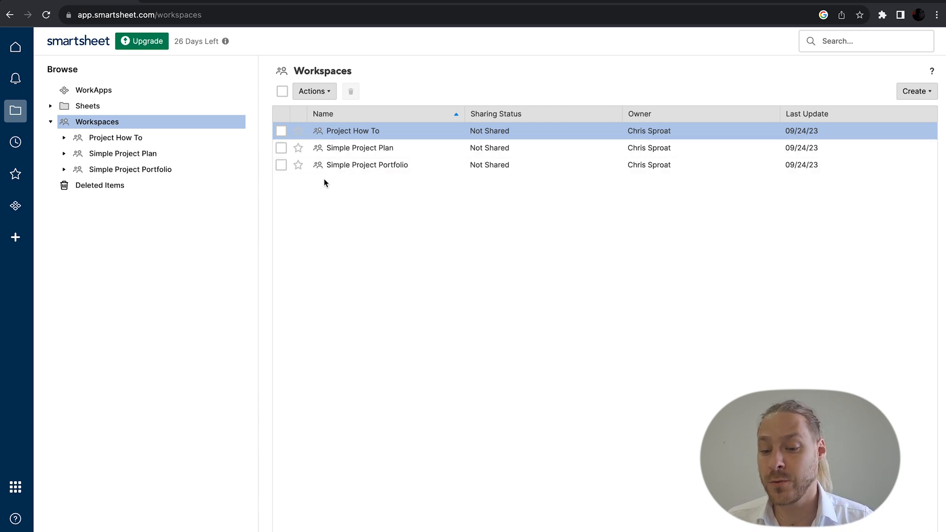
# Step: Browse the Recents, Favorites and WorkApps pages in the left navigation
pyautogui.click(17, 145)
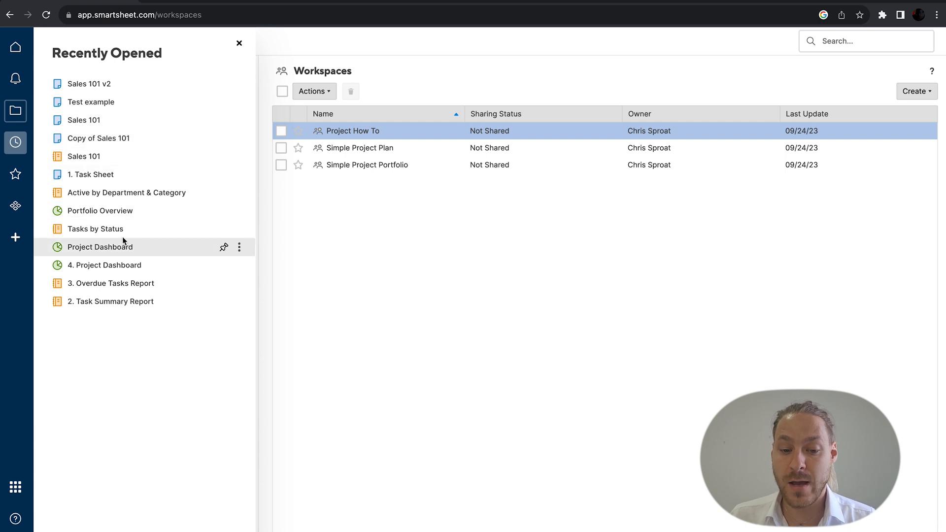
pyautogui.click(15, 174)
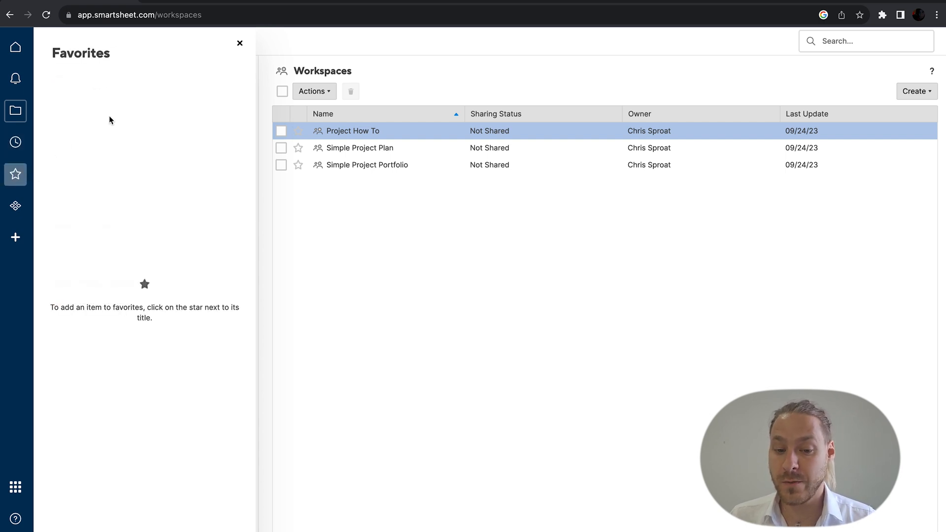
pyautogui.click(36, 206)
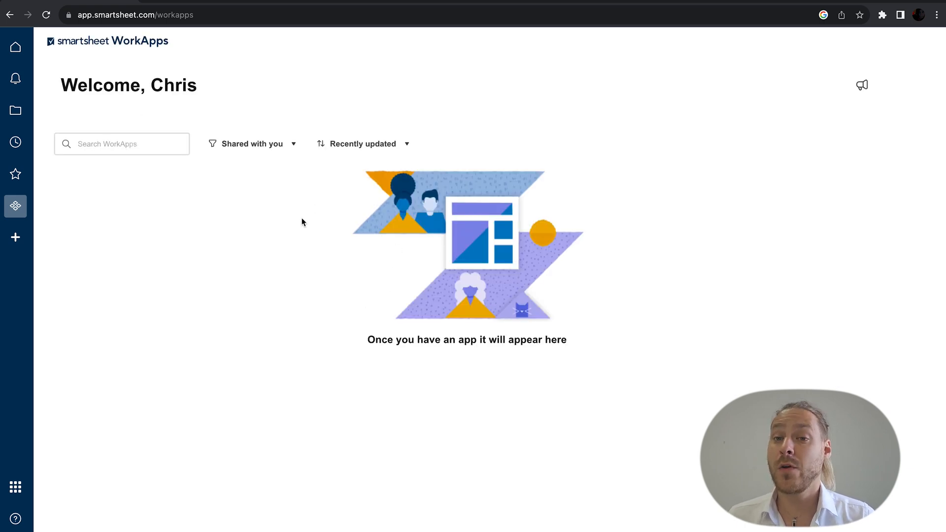
# Step: Open the template gallery, look through the Project management templates, and bring up Create new
pyautogui.click(16, 237)
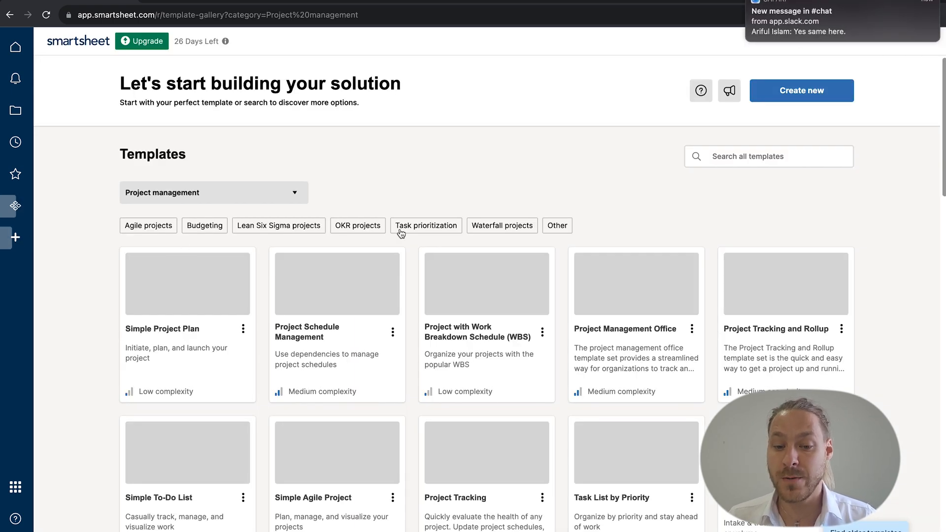
pyautogui.scroll(-3, 401, 234)
pyautogui.scroll(-3, 402, 234)
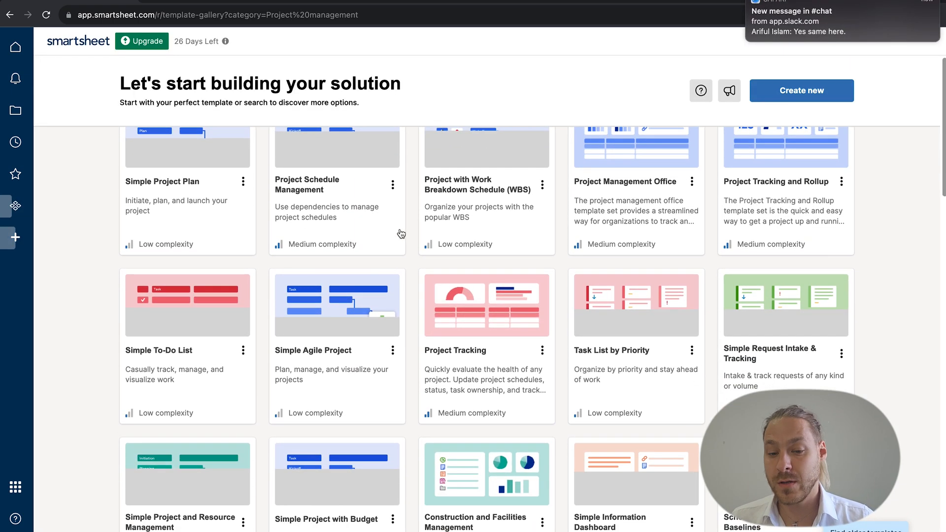
pyautogui.scroll(4, 213, 225)
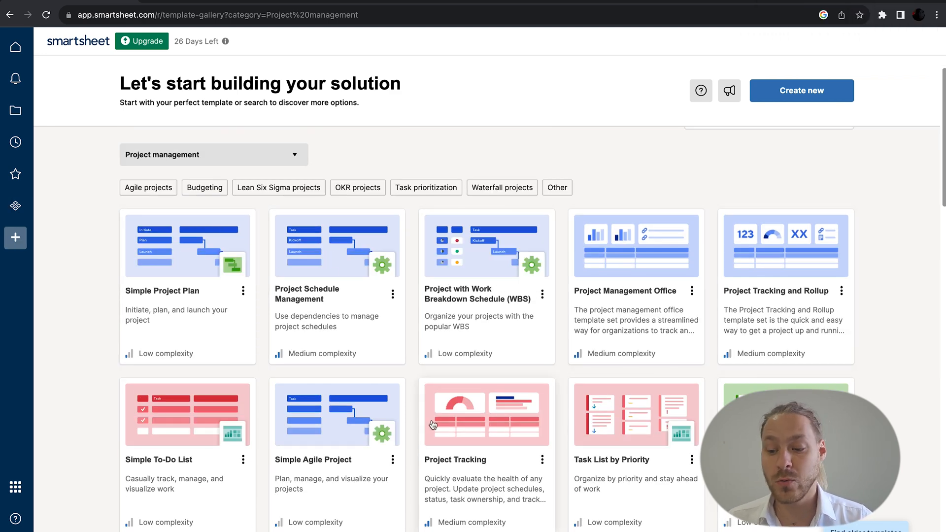
pyautogui.scroll(-5, 181, 422)
pyautogui.scroll(-1, 181, 422)
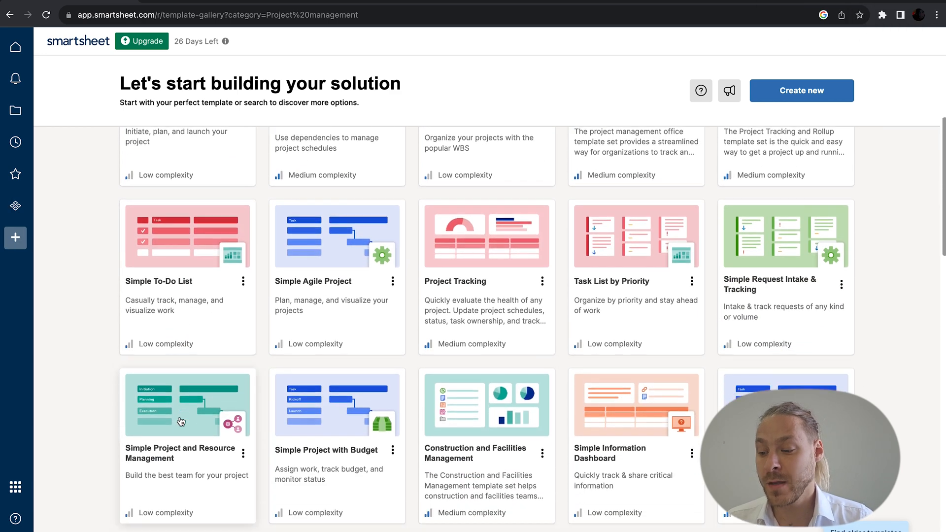
pyautogui.scroll(-20, 786, 444)
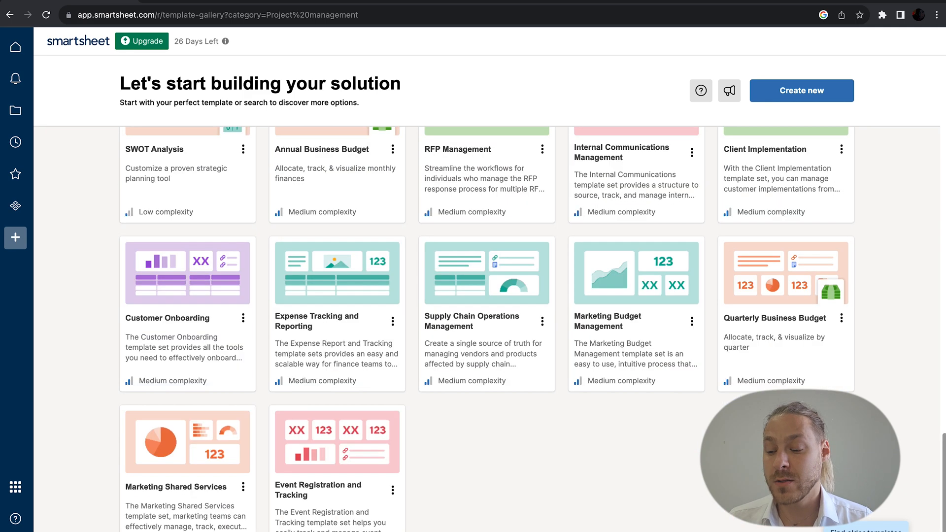
pyautogui.scroll(20, 786, 443)
pyautogui.click(812, 99)
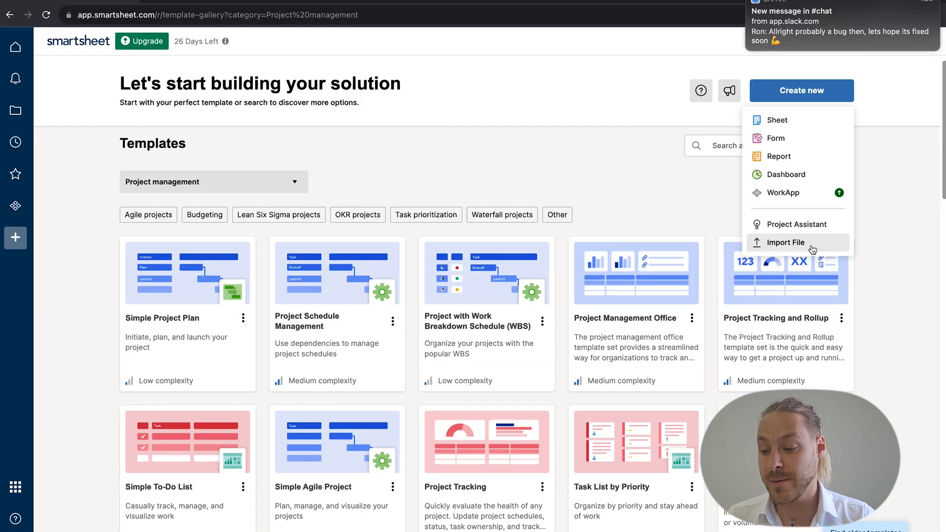
# Step: Look at the Import File options and close them, then create a blank sheet named 'Profit sheet'
pyautogui.click(694, 284)
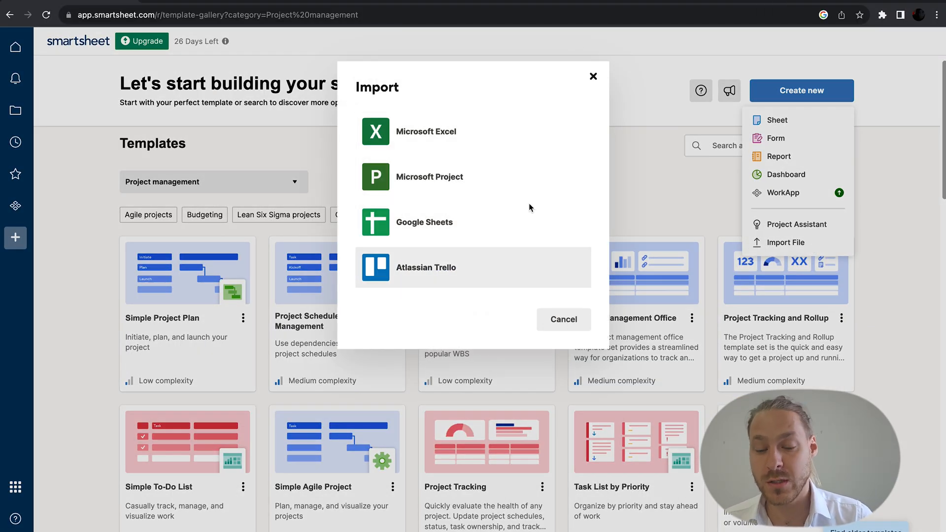
pyautogui.click(593, 76)
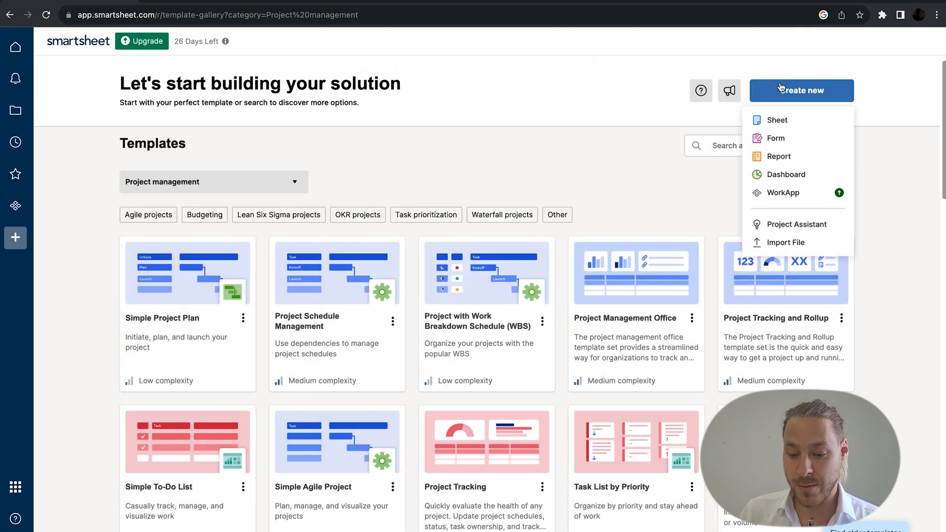
pyautogui.click(774, 119)
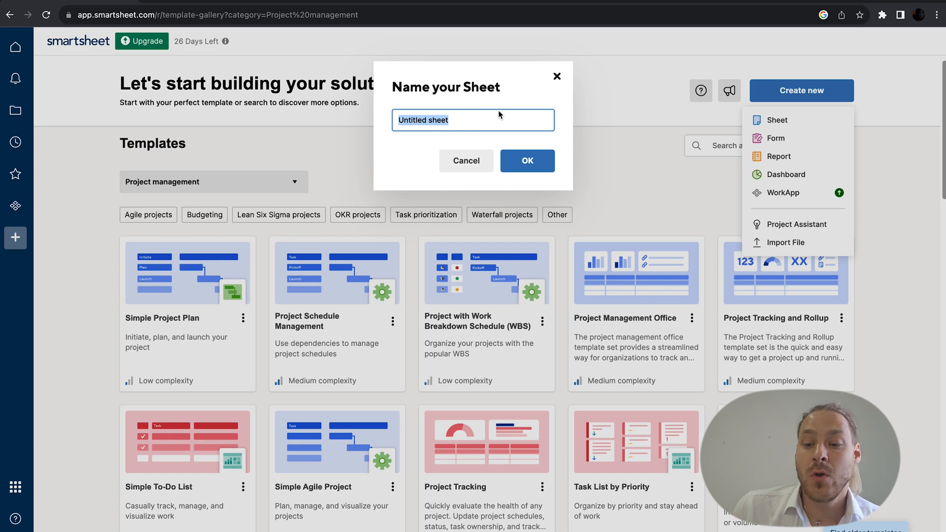
pyautogui.write('Prof')
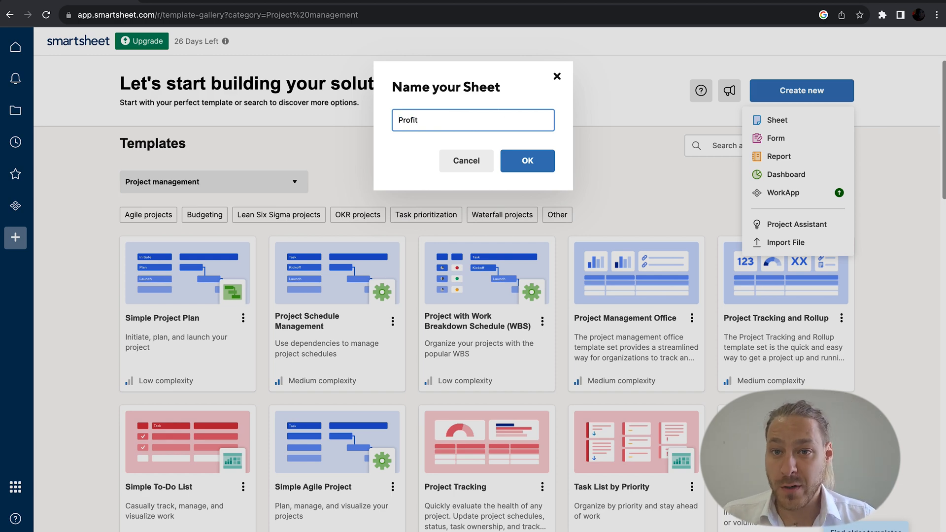
pyautogui.click(526, 158)
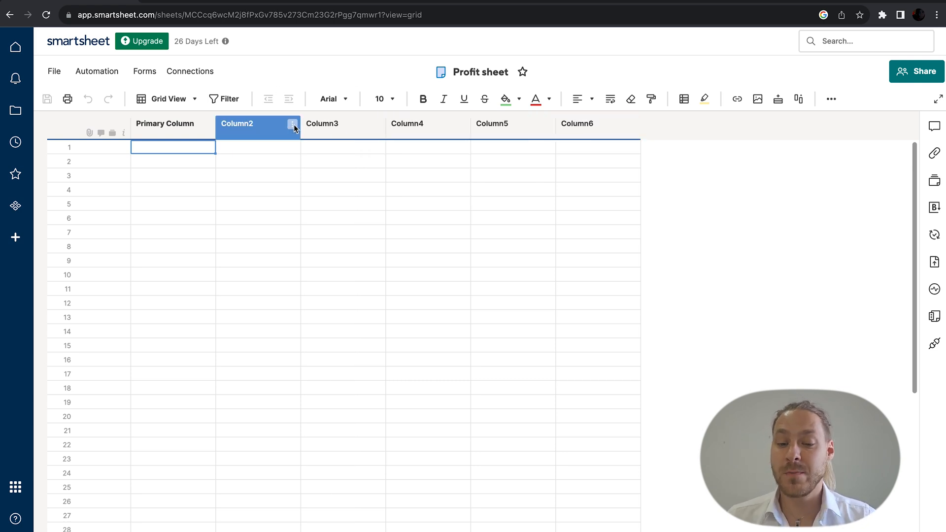
# Step: From Home, open Sales 101 v2, scan its client columns and select the Ghost Services cell
pyautogui.click(15, 46)
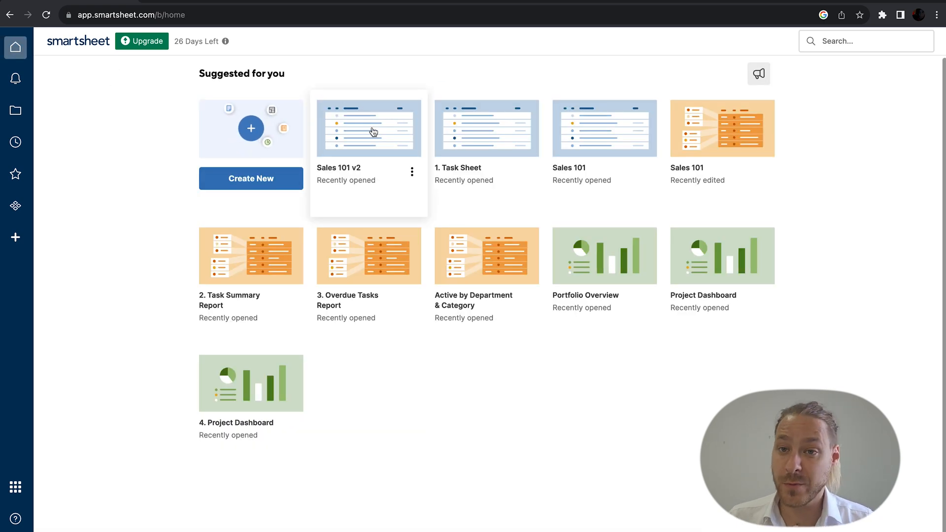
pyautogui.click(382, 135)
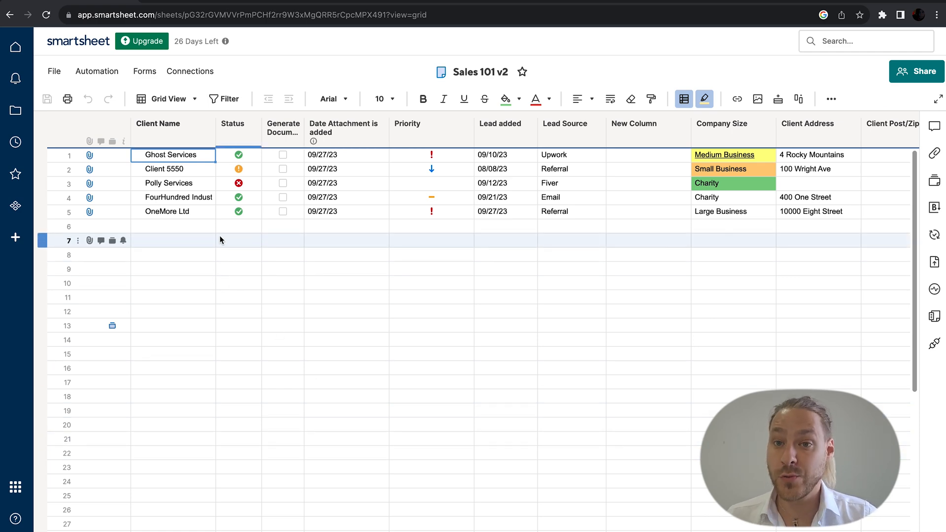
pyautogui.hscroll(3, 232, 235)
pyautogui.hscroll(5, 232, 235)
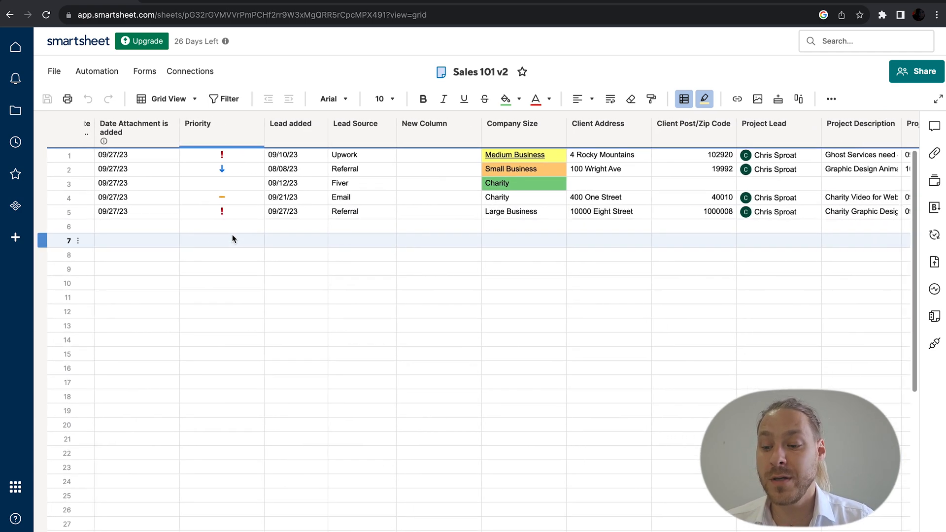
pyautogui.hscroll(4, 232, 239)
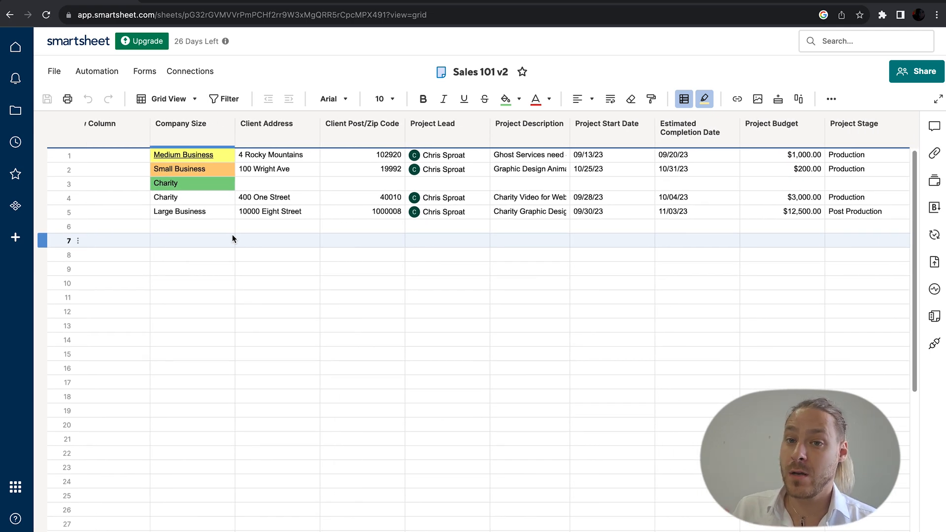
pyautogui.hscroll(-12, 249, 235)
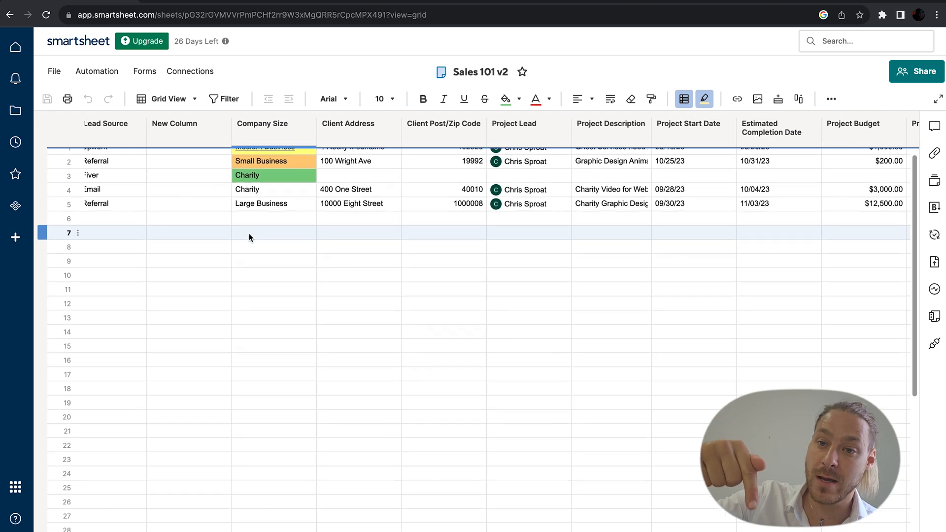
pyautogui.click(140, 157)
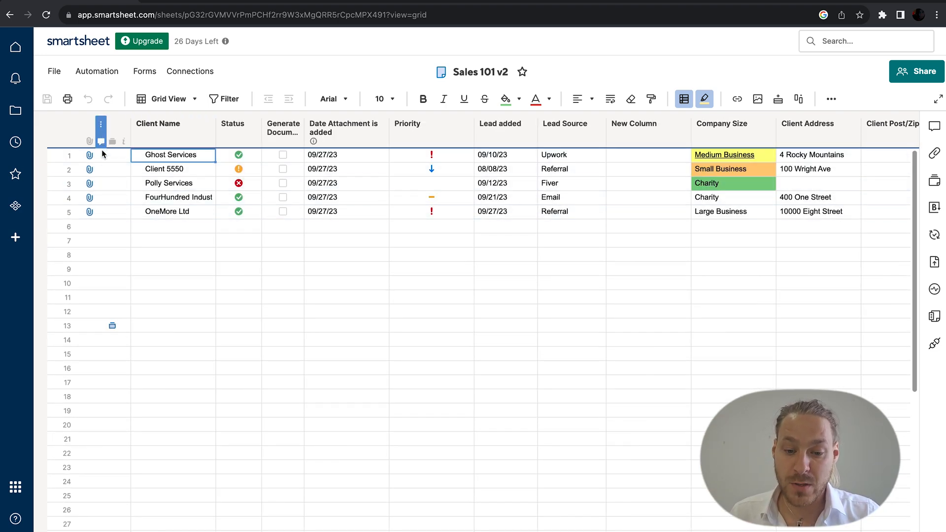
pyautogui.click(196, 100)
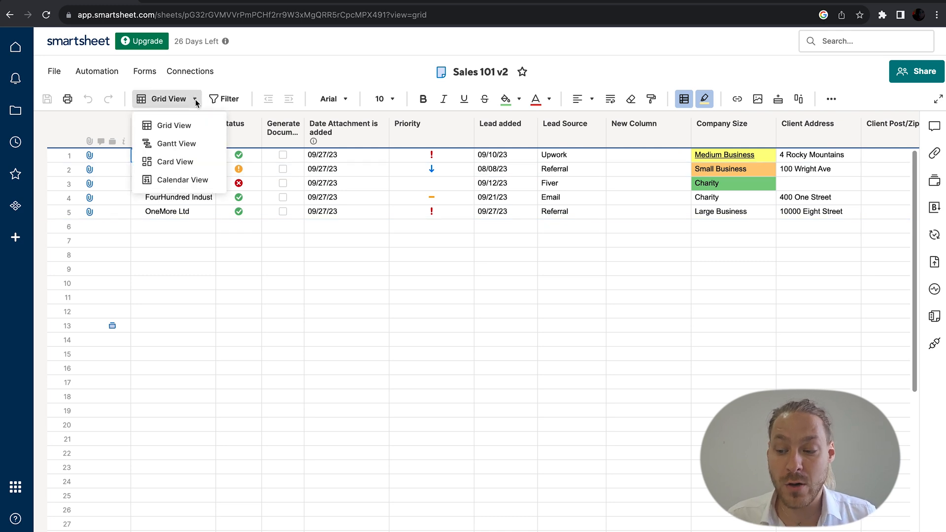
pyautogui.click(202, 143)
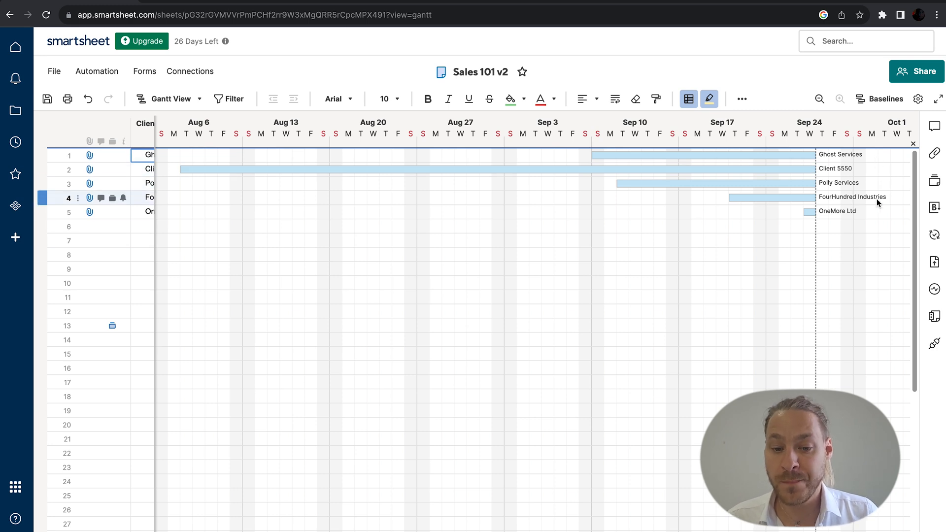
pyautogui.click(201, 99)
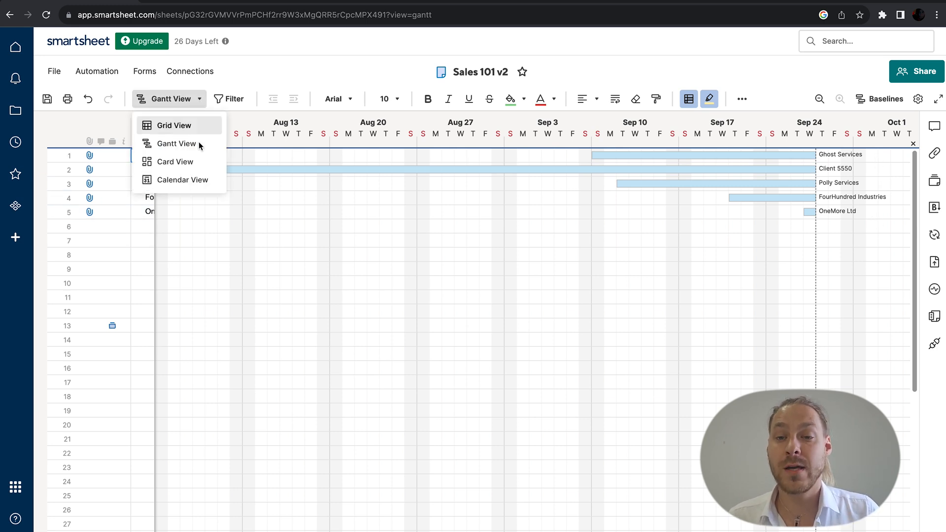
pyautogui.click(198, 160)
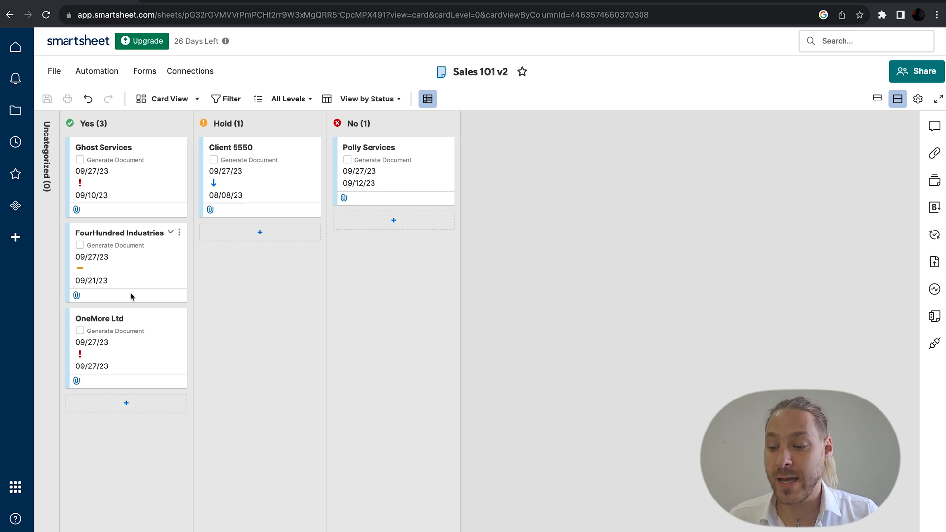
pyautogui.click(186, 99)
pyautogui.click(189, 179)
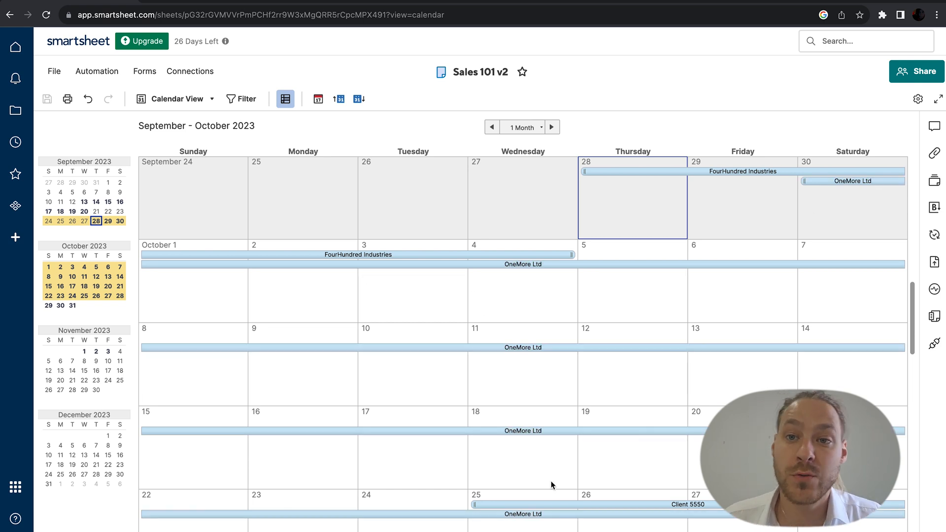
pyautogui.click(207, 105)
pyautogui.click(201, 129)
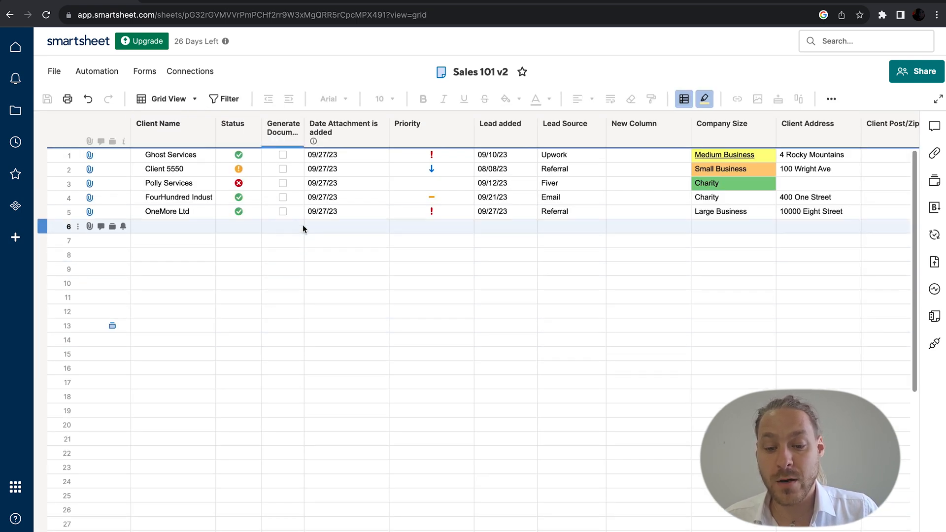
# Step: Filter rows to Client Name is one of Ghost Services, then undo it with Ctrl+Z
pyautogui.click(226, 99)
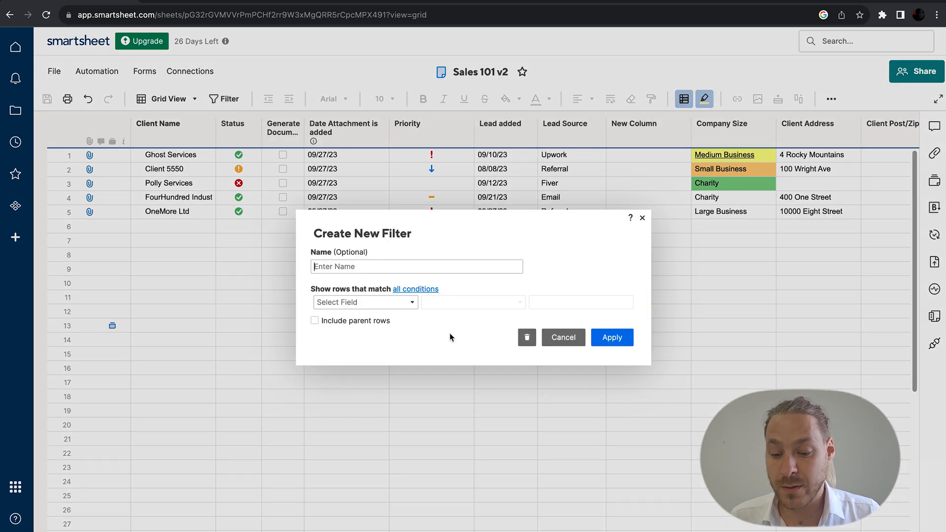
pyautogui.click(412, 304)
pyautogui.click(403, 328)
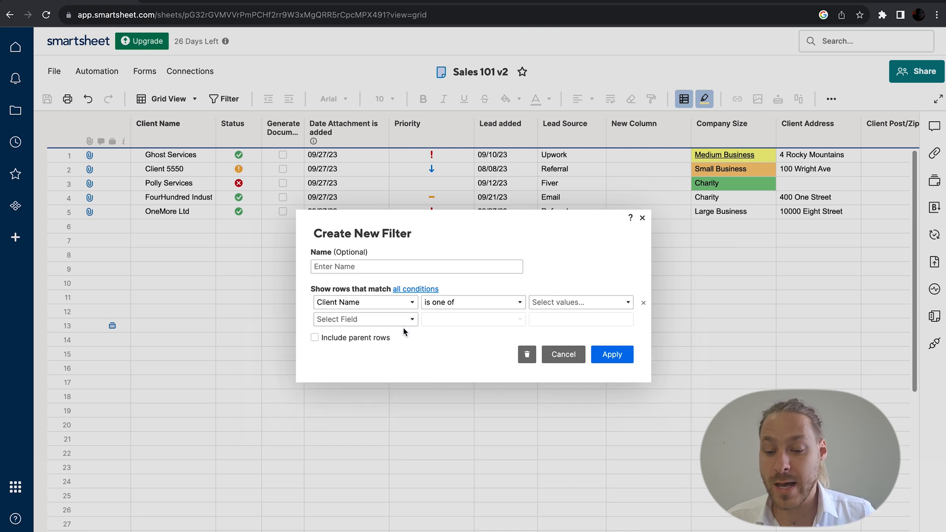
pyautogui.click(555, 301)
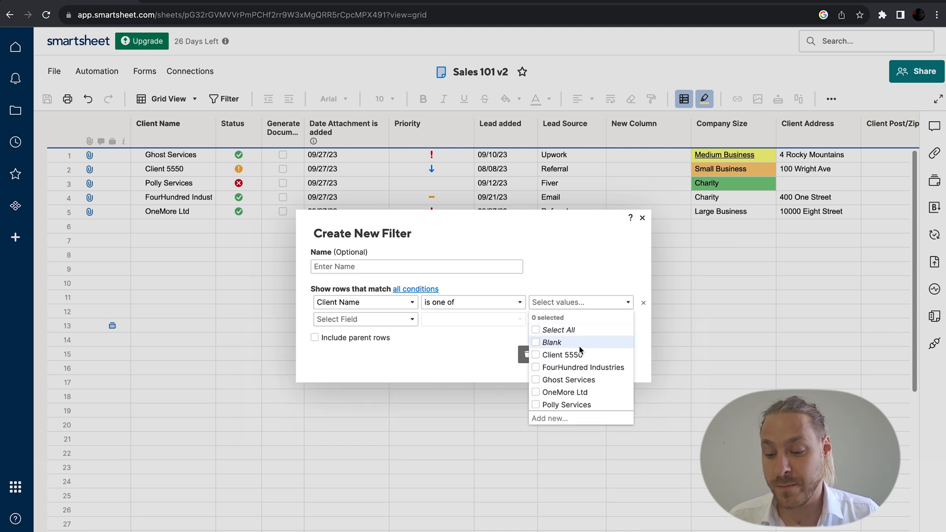
pyautogui.click(587, 381)
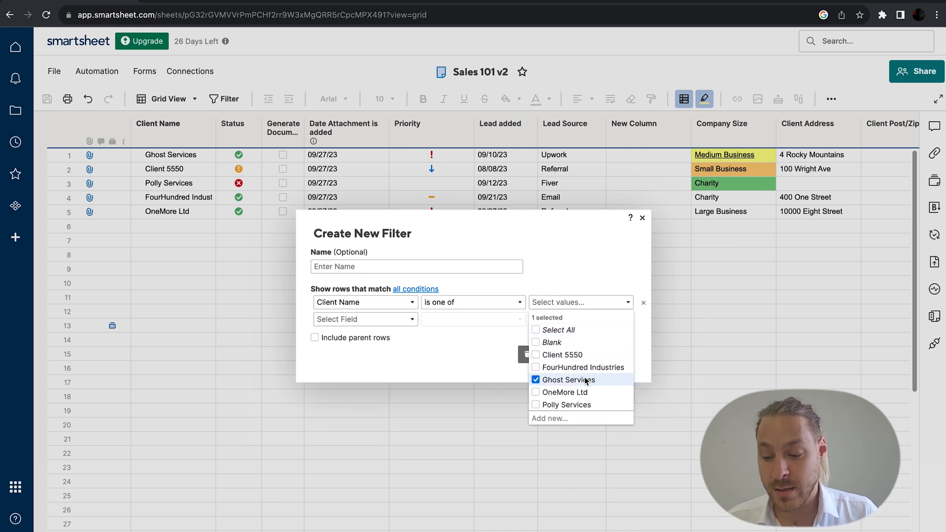
pyautogui.click(472, 353)
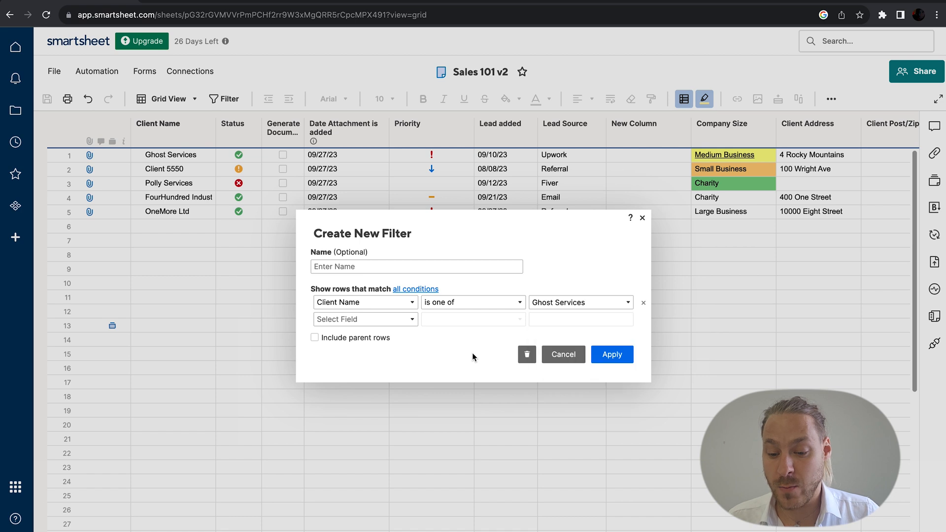
pyautogui.click(612, 354)
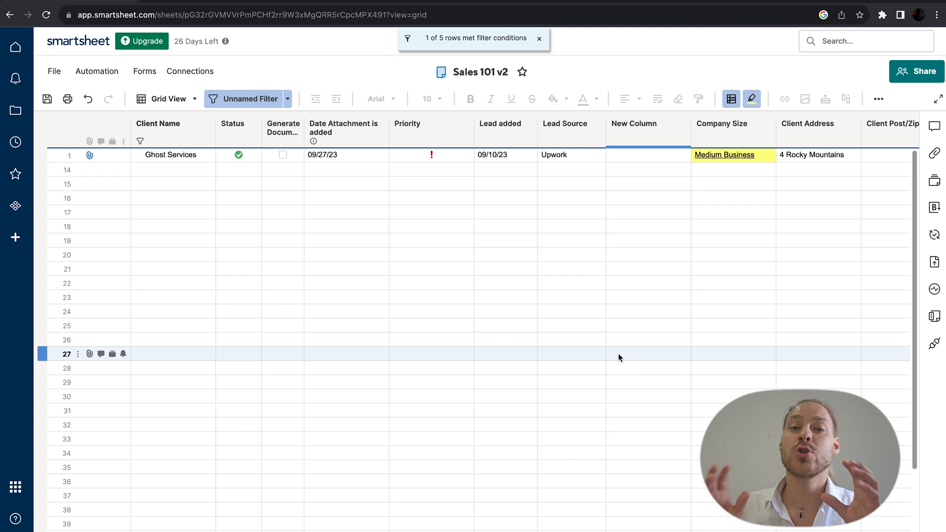
pyautogui.hotkey('ctrl', 'z')
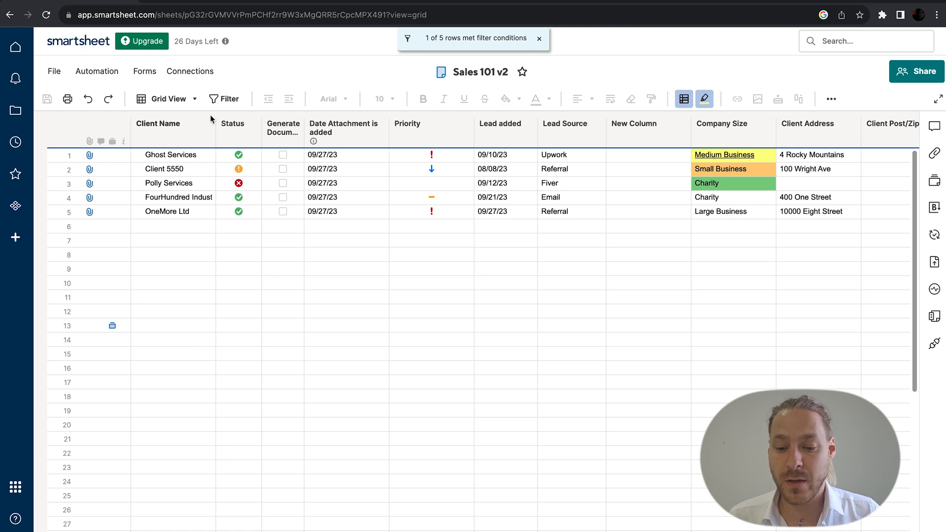
# Step: Insert a flag-style Checkbox column named 'Test column' to the right of Status
pyautogui.click(254, 125)
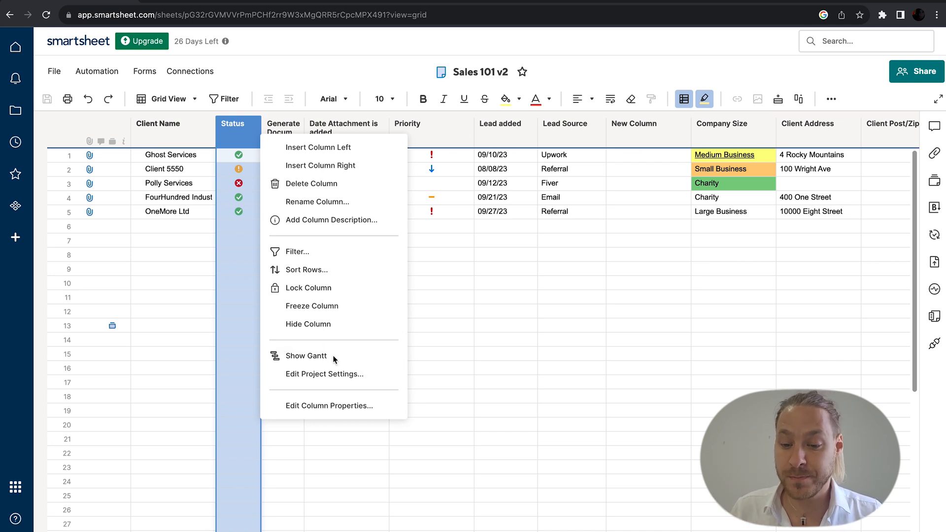
pyautogui.click(344, 169)
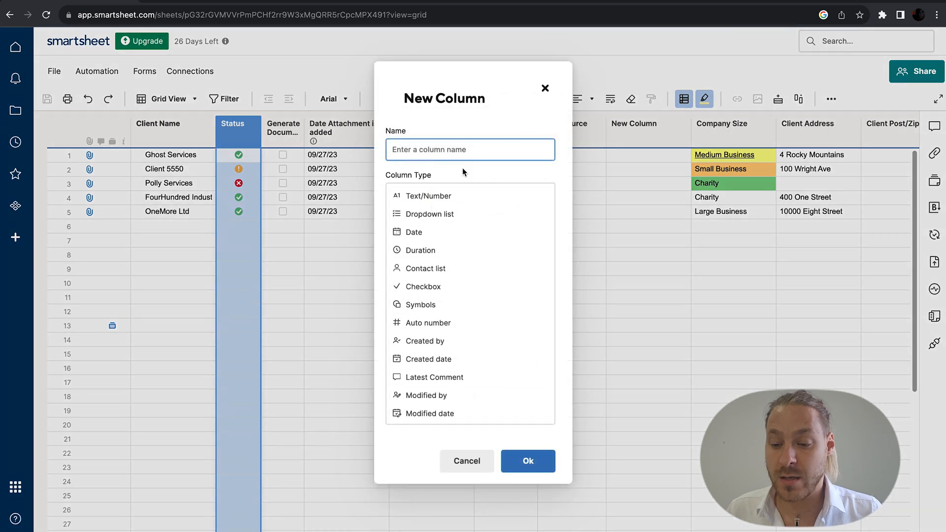
pyautogui.write('Test column')
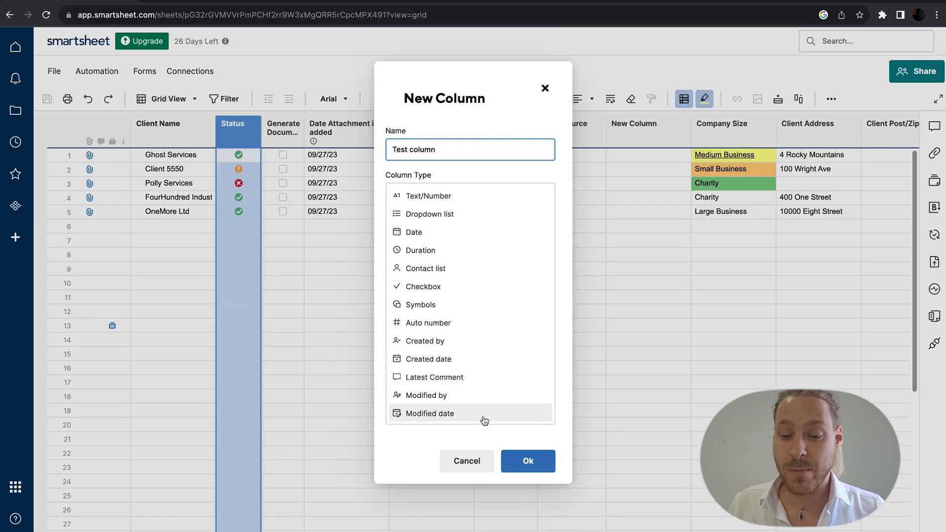
pyautogui.click(450, 286)
pyautogui.click(425, 270)
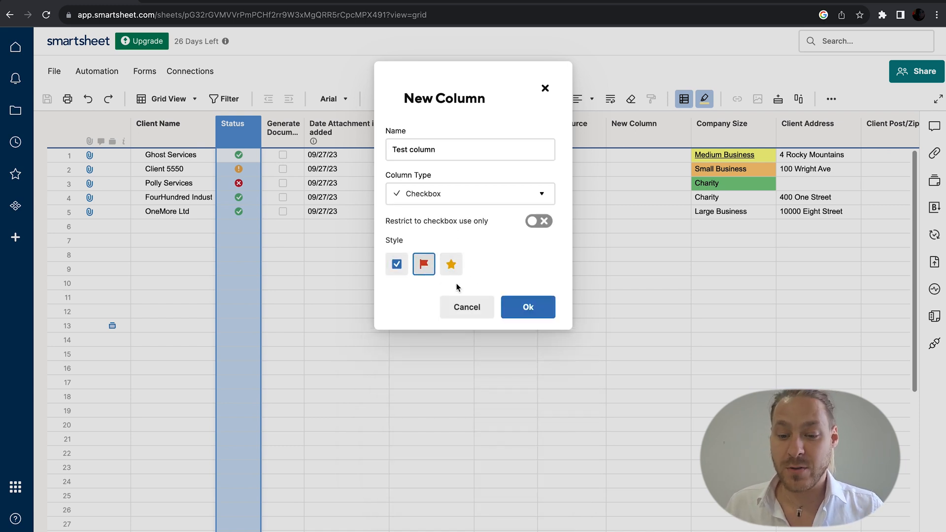
pyautogui.click(516, 306)
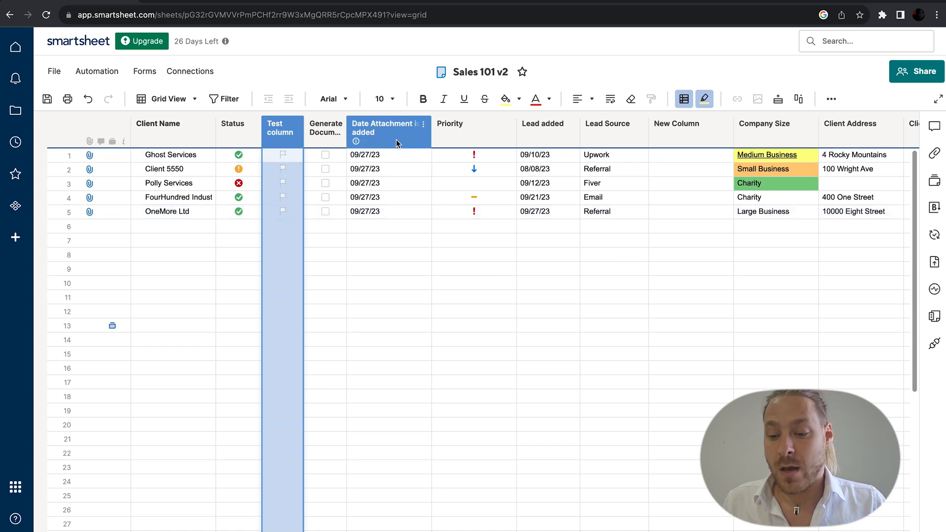
# Step: Make row 1's attachment date bold
pyautogui.click(462, 127)
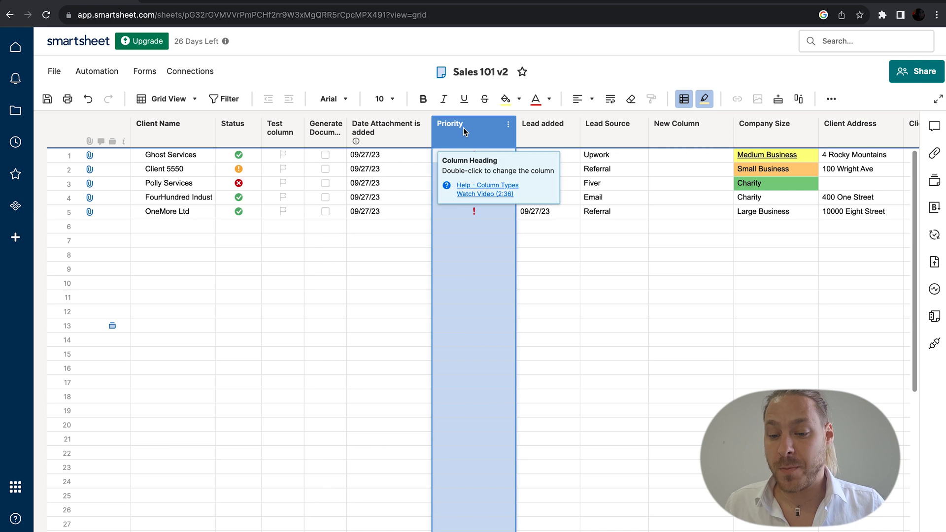
pyautogui.click(375, 155)
pyautogui.click(422, 99)
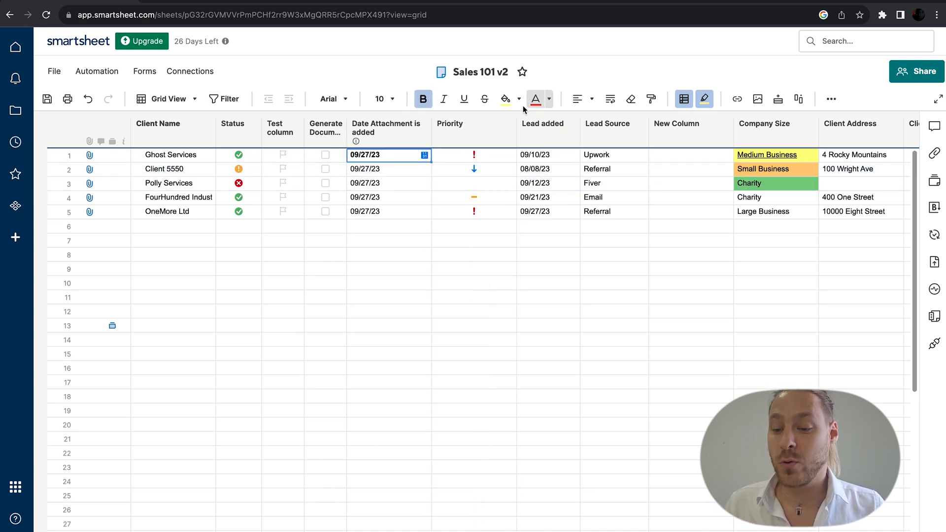
# Step: Fill row 4's Charity cell green and make row 5's Large Business text red
pyautogui.click(762, 198)
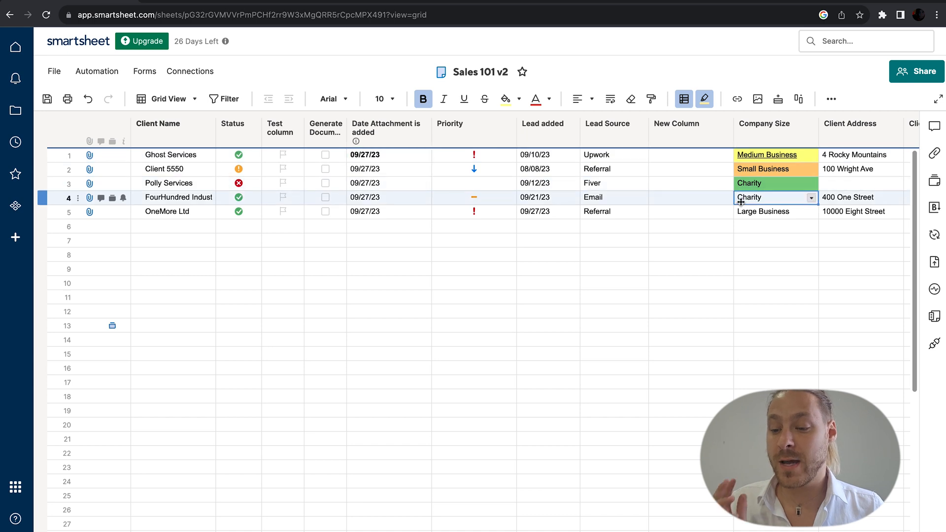
pyautogui.click(519, 99)
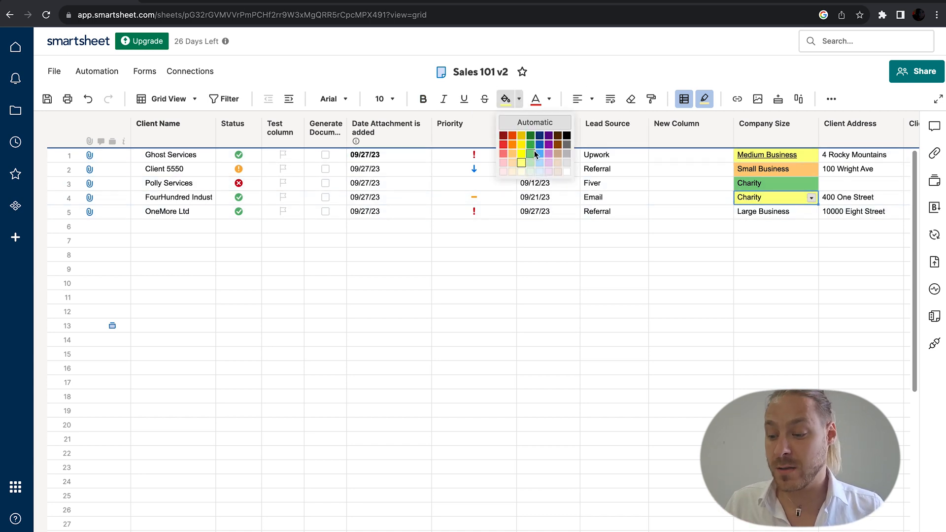
pyautogui.click(532, 155)
pyautogui.click(769, 211)
pyautogui.click(536, 99)
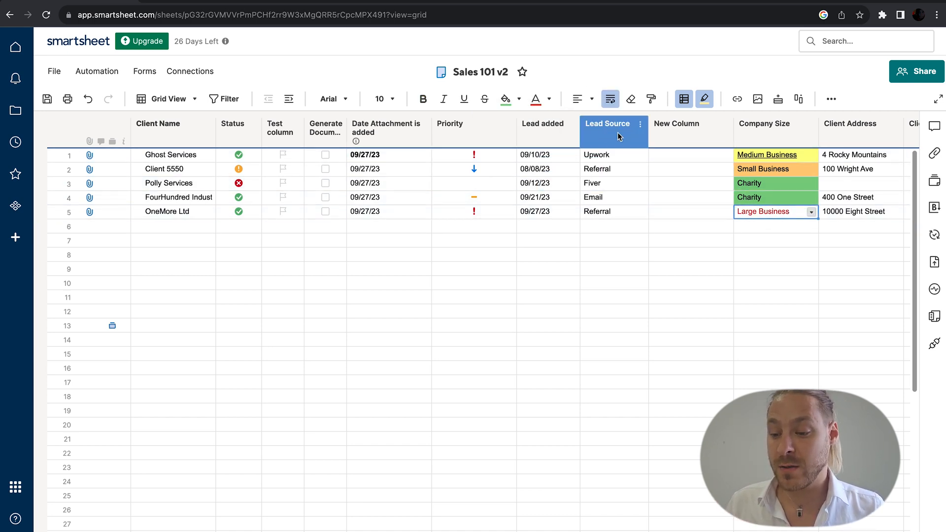
# Step: Bottom-align and centre the Email cell, and wrap text in row 6's Lead Source cell
pyautogui.click(623, 198)
pyautogui.click(592, 99)
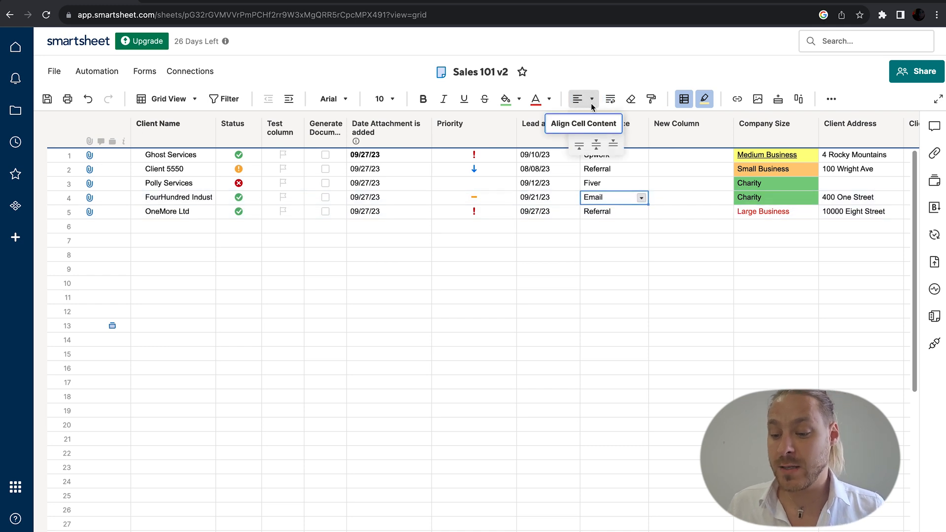
pyautogui.click(610, 146)
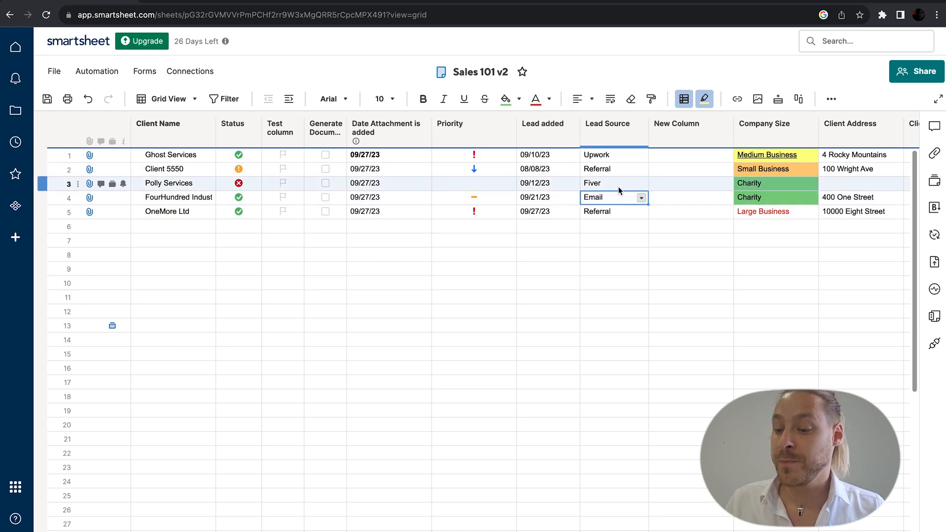
pyautogui.click(592, 98)
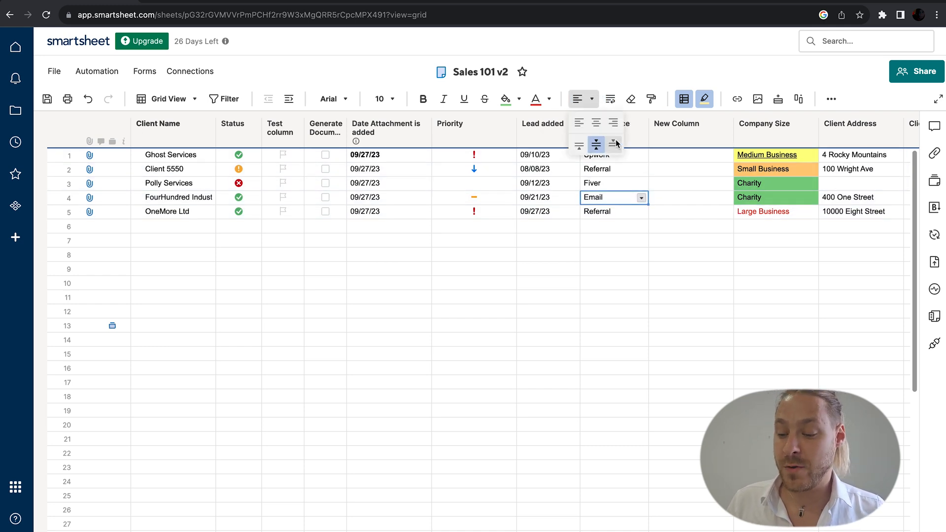
pyautogui.click(596, 122)
pyautogui.click(614, 226)
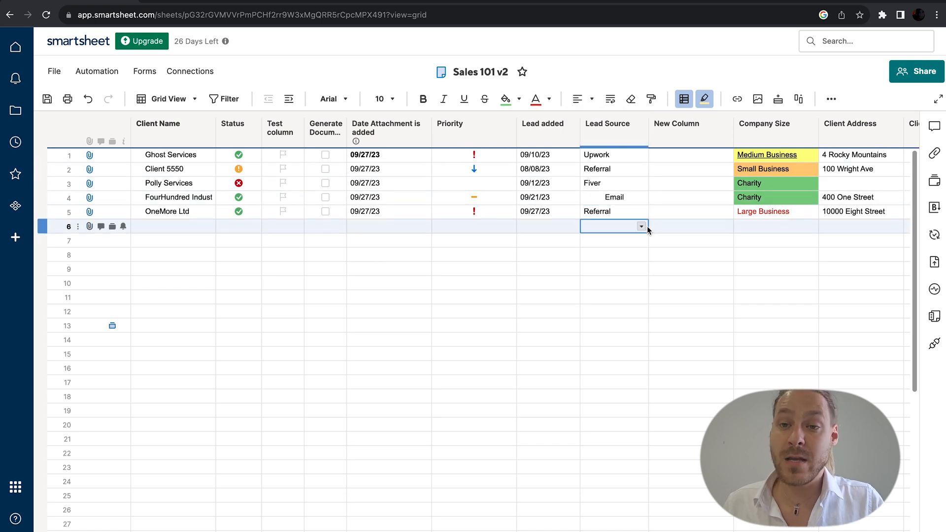
pyautogui.click(614, 101)
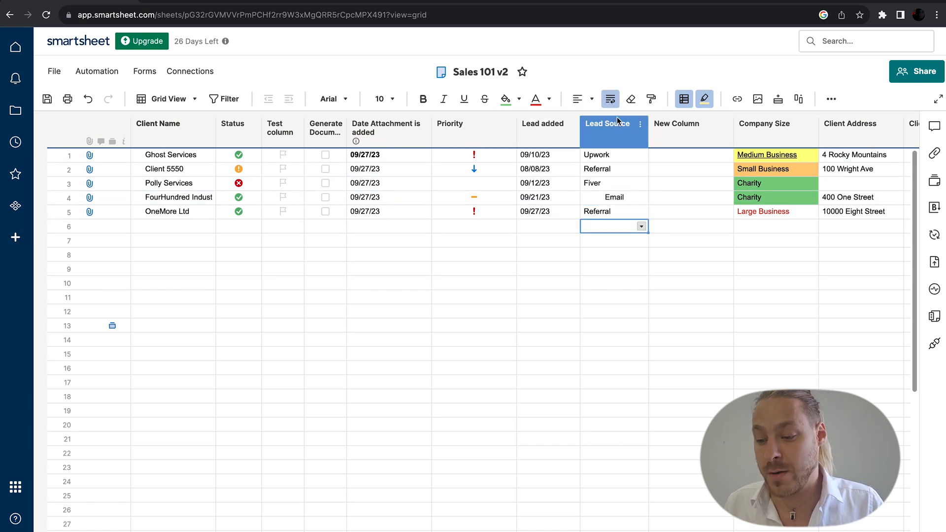
# Step: Clear the Email cell's formatting and paint its format onto New Column's row 1 cell
pyautogui.click(620, 198)
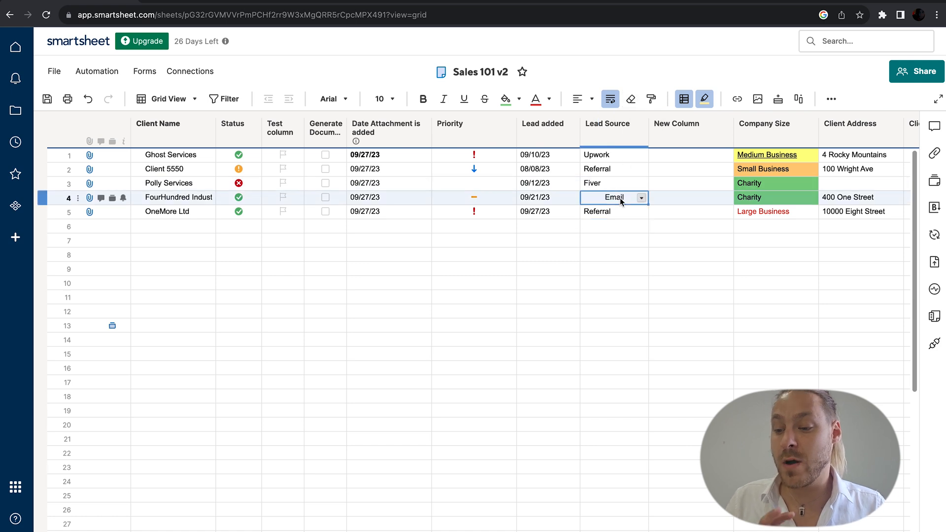
pyautogui.click(635, 105)
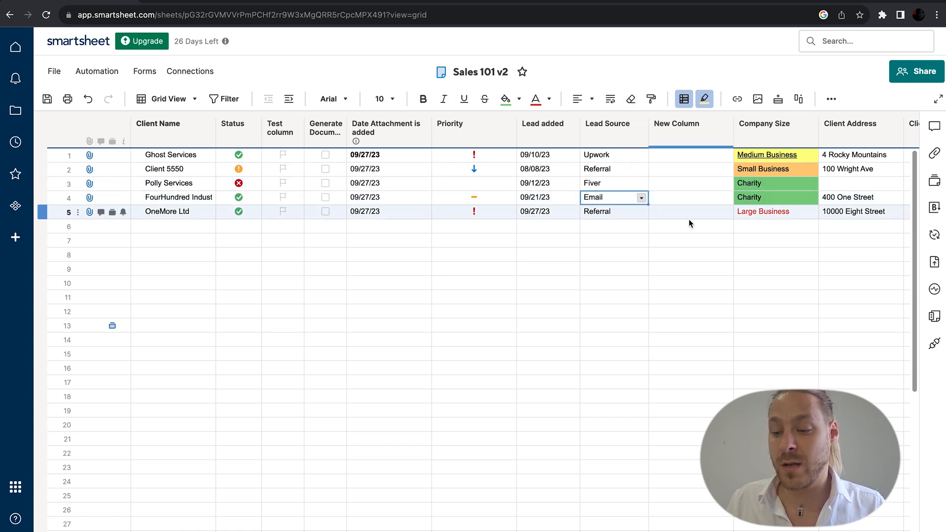
pyautogui.click(652, 100)
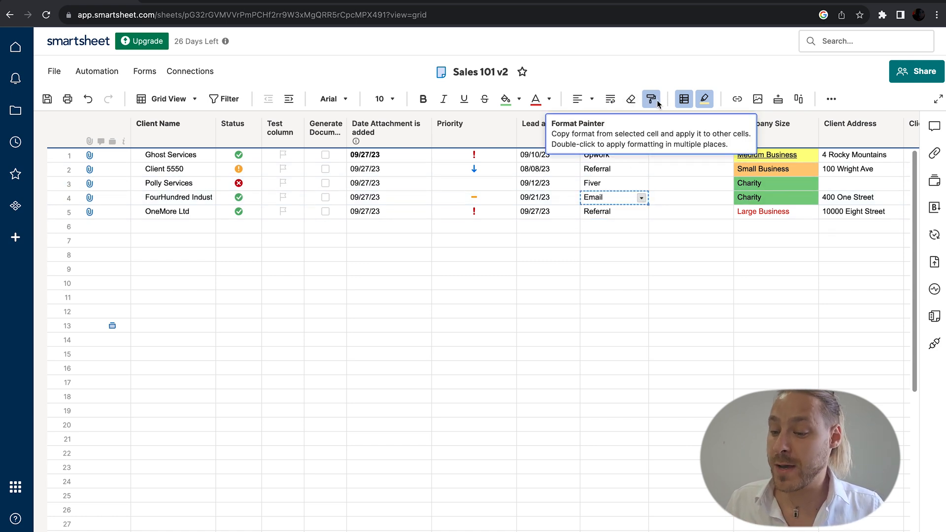
pyautogui.click(669, 156)
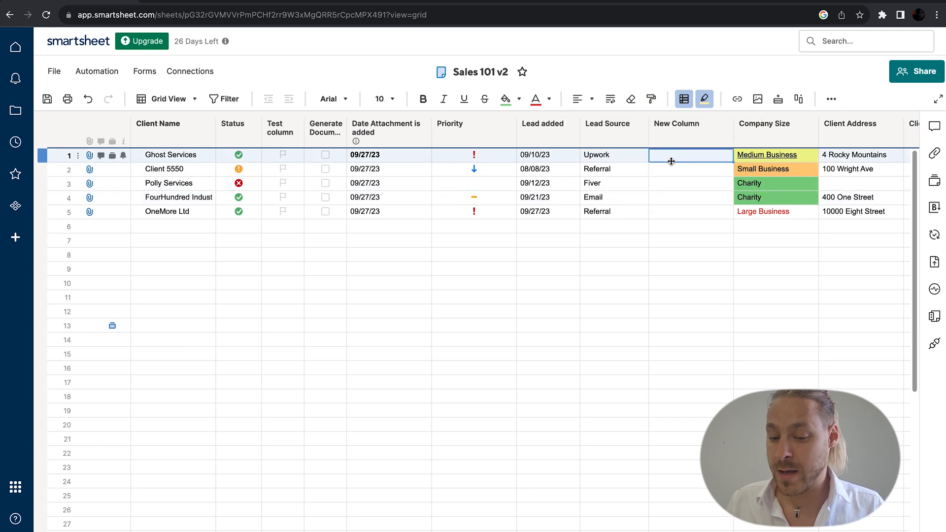
pyautogui.click(685, 98)
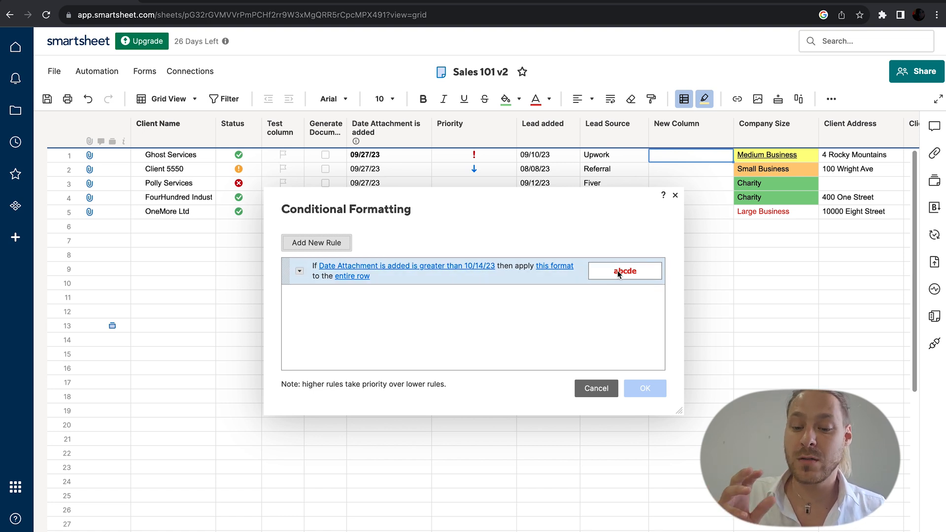
# Step: Add a new conditional rule with the condition Generate Document is Checked
pyautogui.click(331, 248)
pyautogui.click(348, 298)
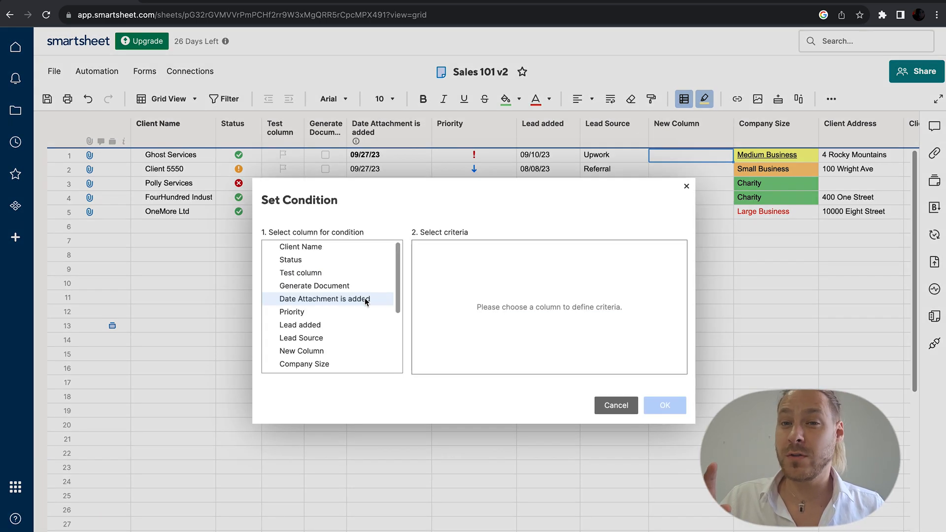
pyautogui.click(333, 285)
pyautogui.click(464, 260)
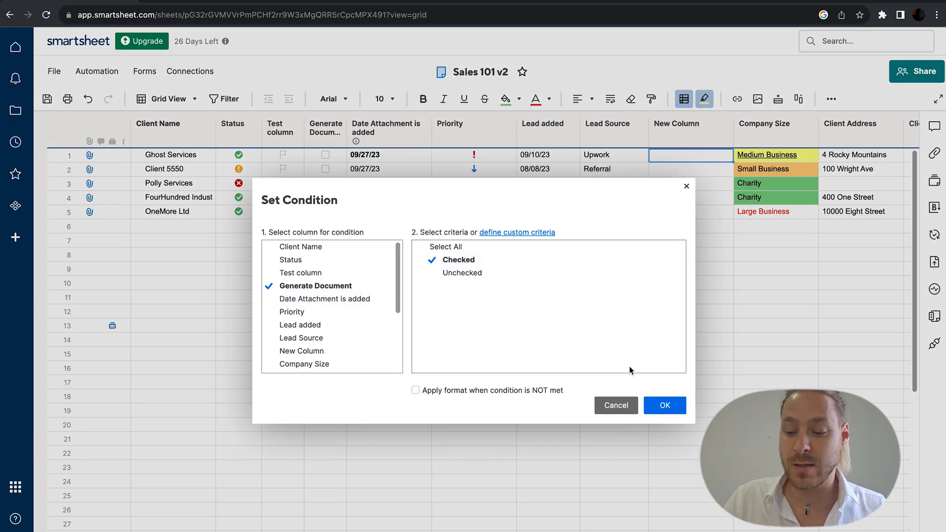
pyautogui.click(665, 405)
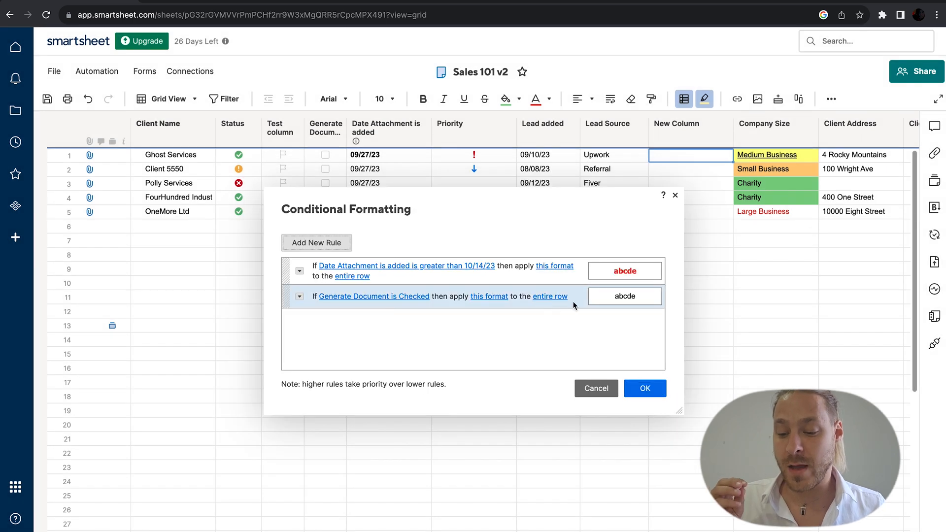
# Step: Set the rule's format to Tahoma size 18 and save the rules
pyautogui.click(622, 300)
pyautogui.click(644, 328)
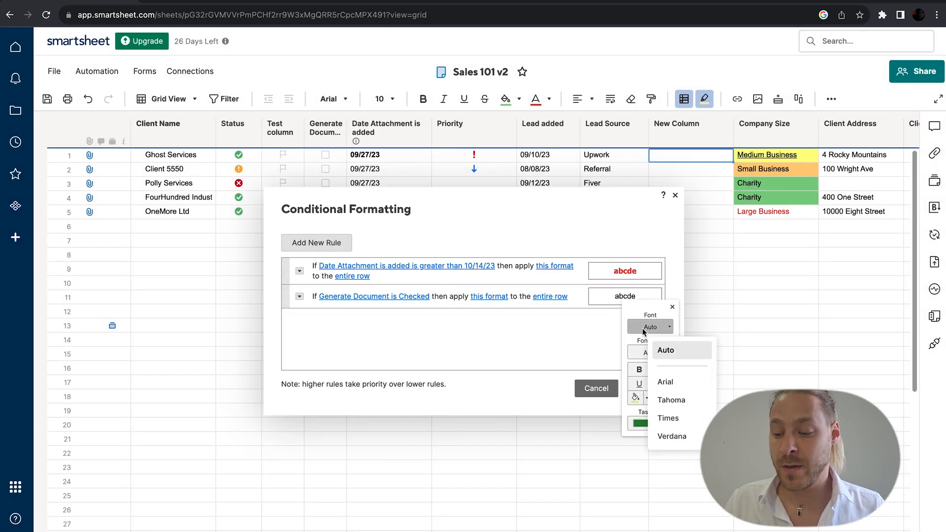
pyautogui.click(671, 400)
pyautogui.click(658, 353)
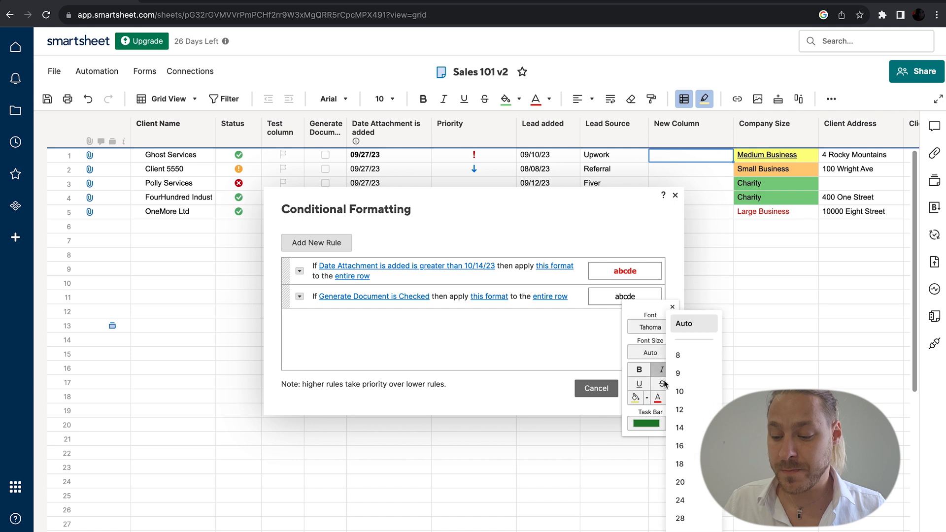
pyautogui.click(681, 464)
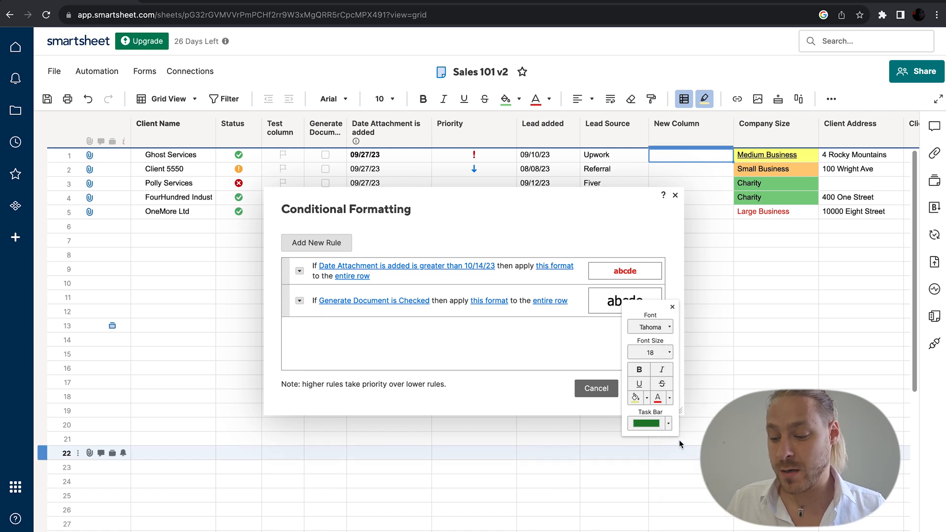
pyautogui.click(672, 307)
pyautogui.click(646, 389)
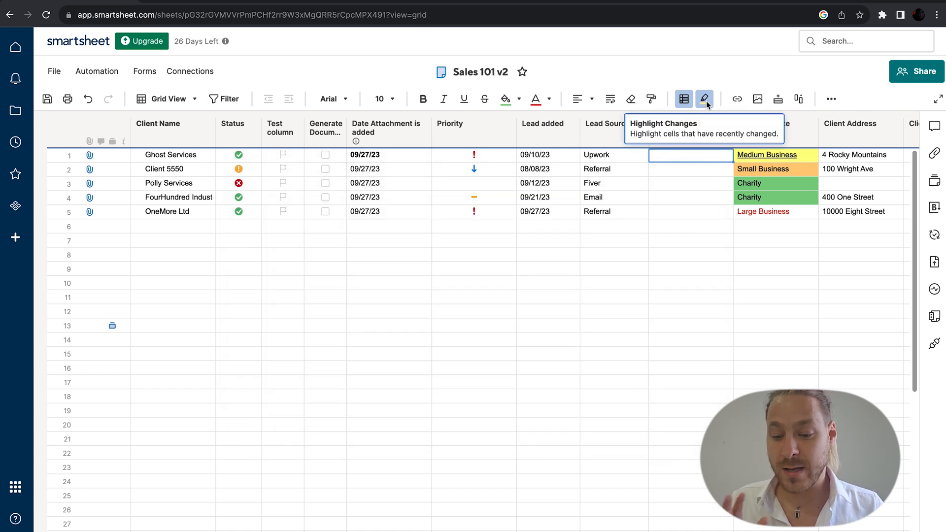
# Step: Set the Highlight Changes period to Thirty Days and switch highlighting off
pyautogui.click(625, 165)
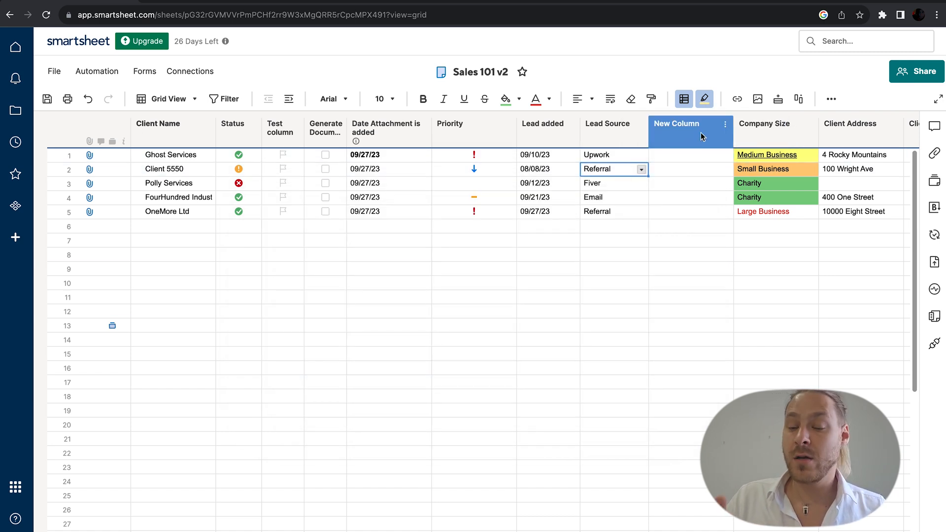
pyautogui.click(704, 100)
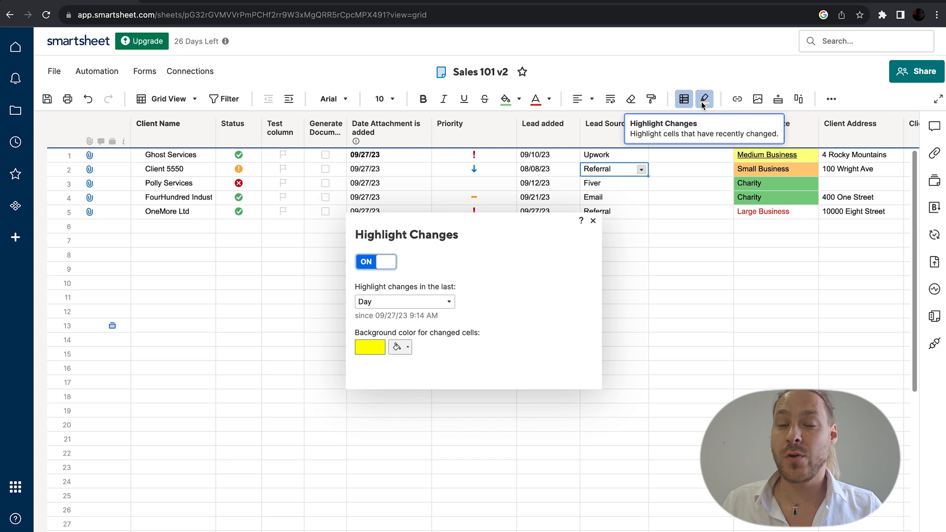
pyautogui.click(446, 301)
pyautogui.click(436, 362)
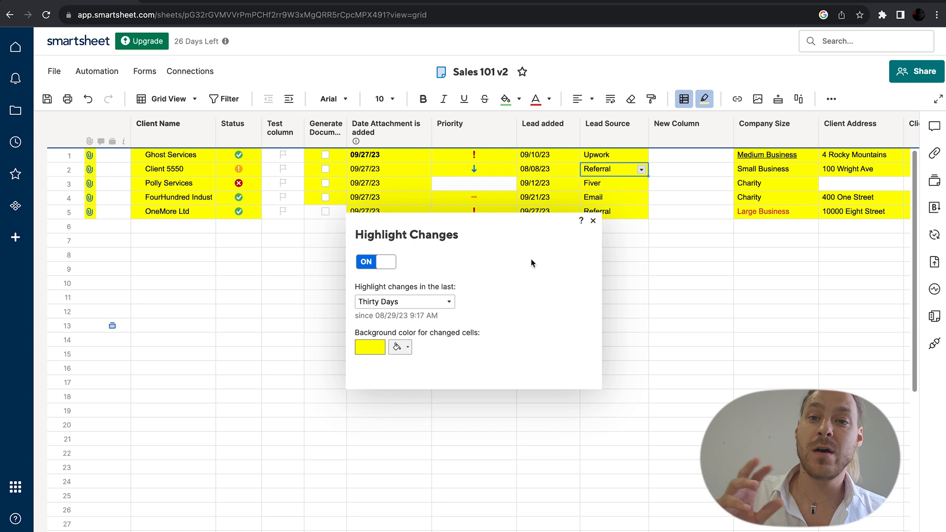
pyautogui.click(387, 263)
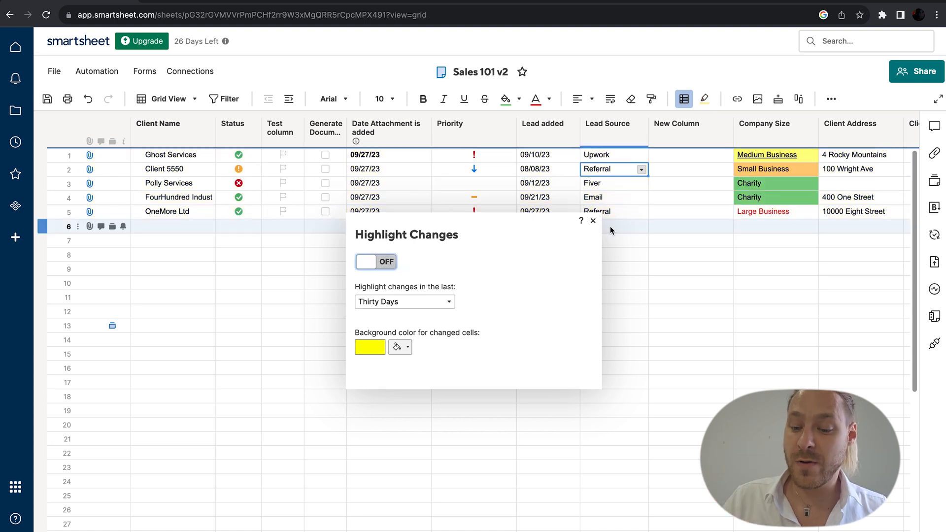
pyautogui.click(593, 221)
pyautogui.click(700, 197)
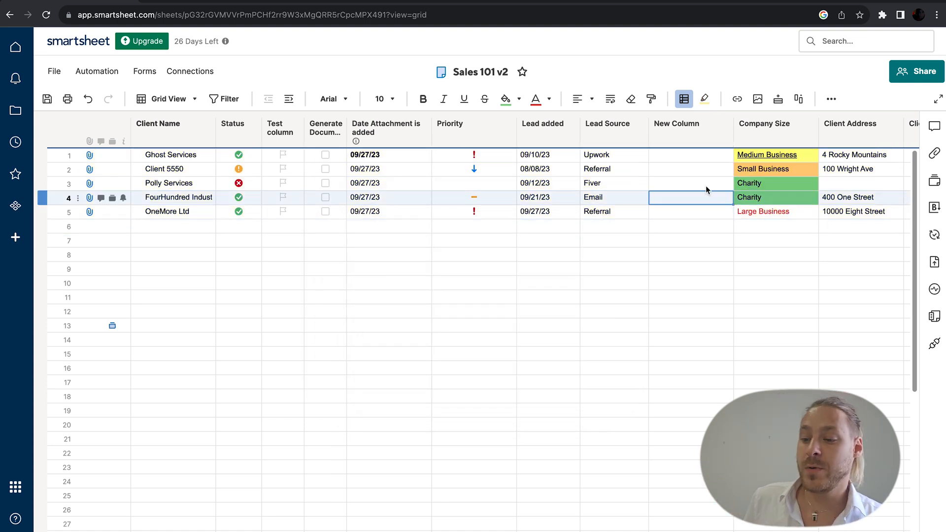
# Step: Insert a blank row at row 7 and toggle the extra number and date tools
pyautogui.click(758, 98)
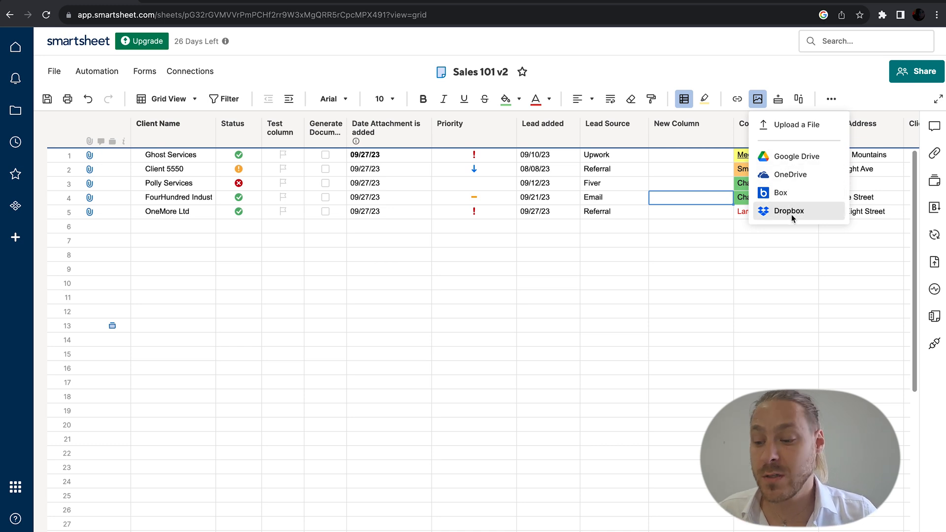
pyautogui.click(788, 240)
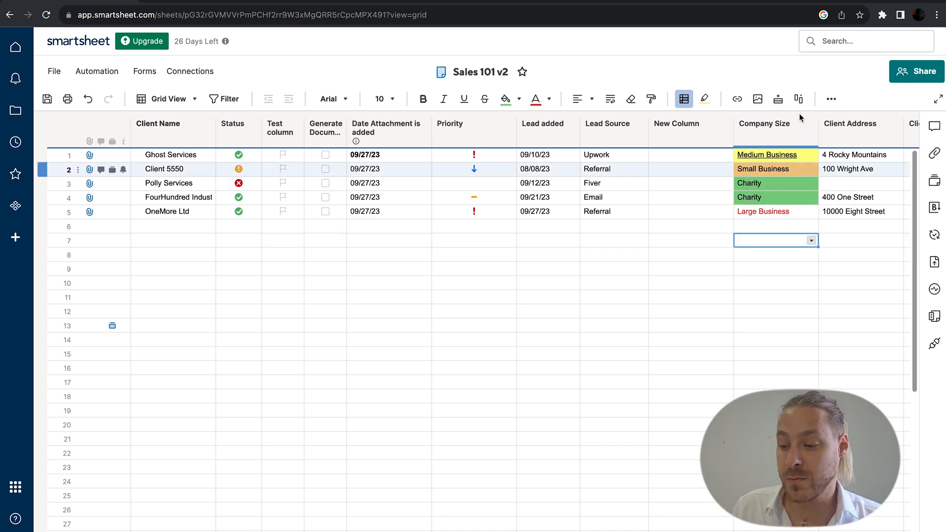
pyautogui.click(778, 100)
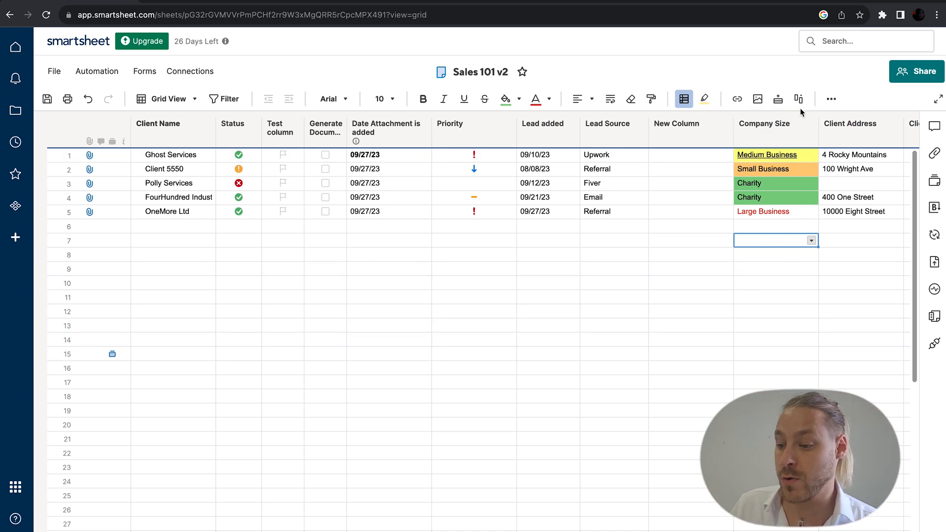
pyautogui.click(828, 100)
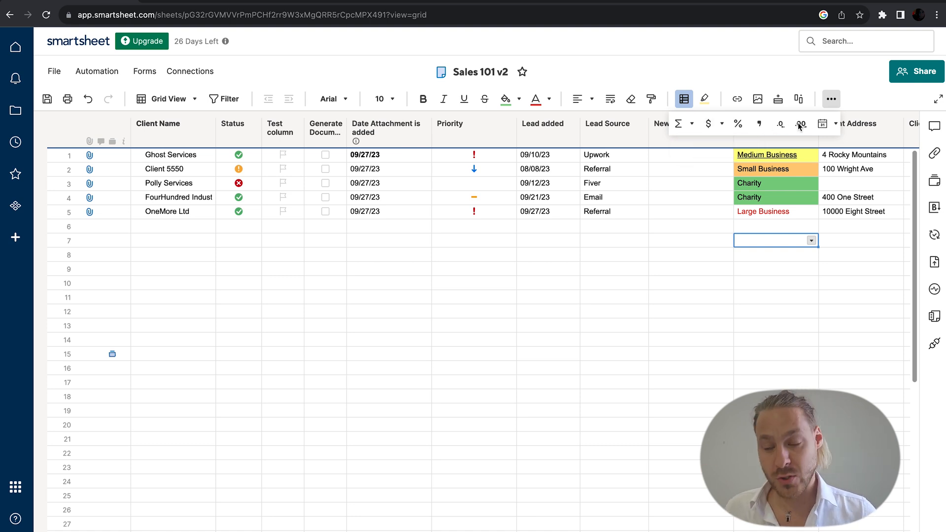
pyautogui.click(831, 99)
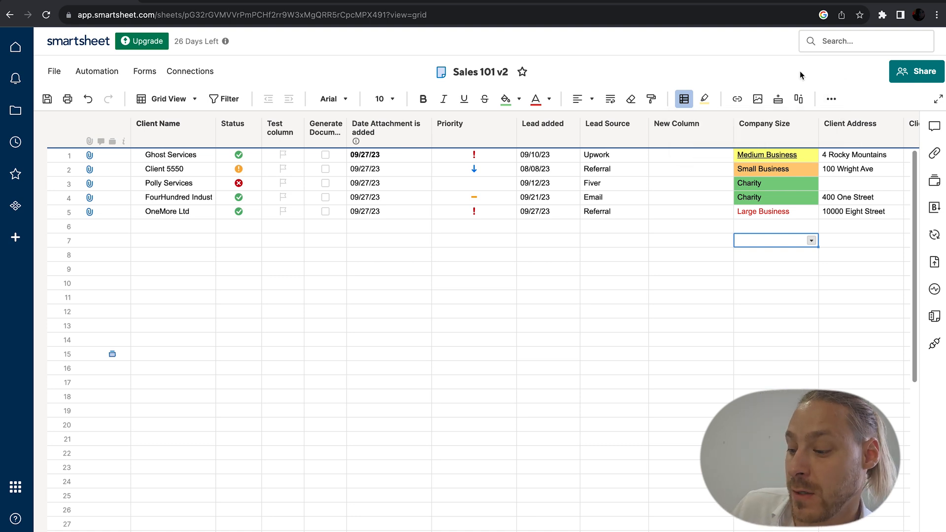
pyautogui.click(247, 2)
# Step: Scroll the Functions List down to VLOOKUP and WEEKDAY, then return to Sales 101 v2
pyautogui.scroll(20, 255, 121)
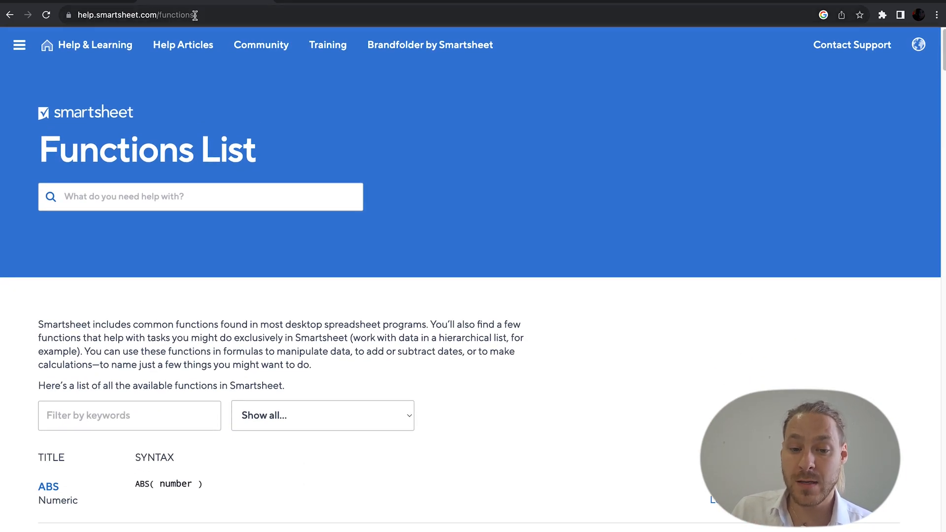
pyautogui.scroll(-15, 430, 438)
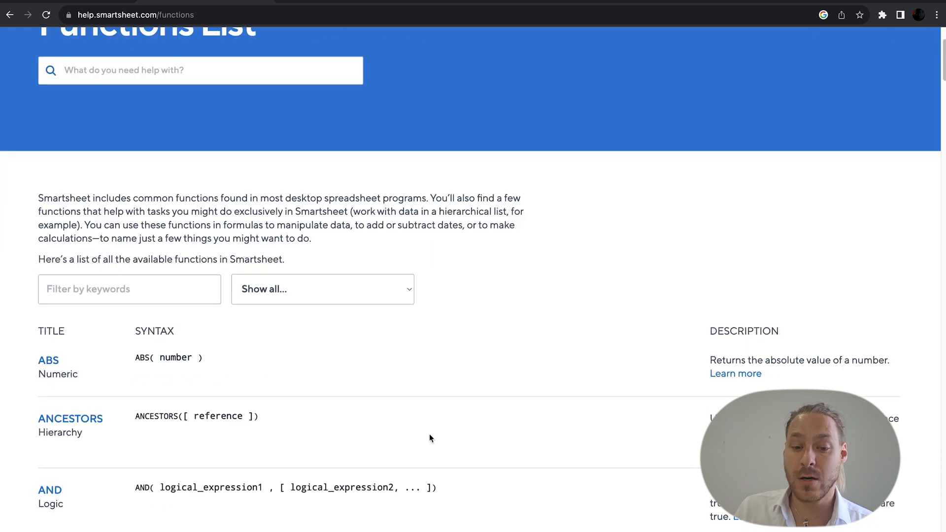
pyautogui.scroll(-20, 430, 438)
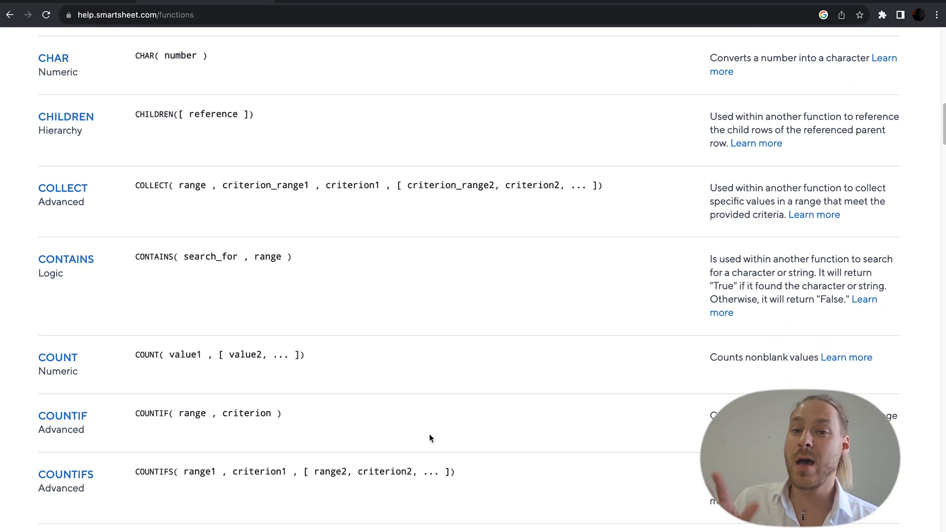
pyautogui.scroll(-1, 430, 438)
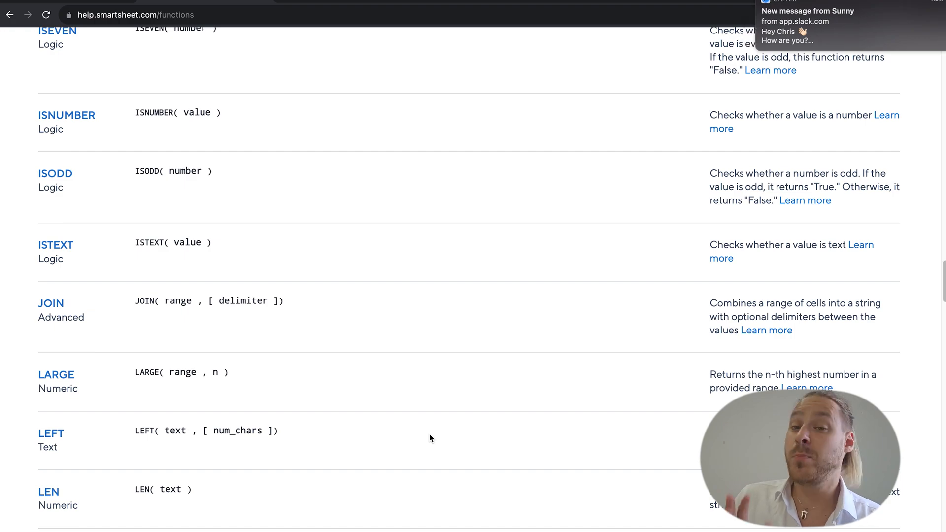
pyautogui.scroll(-20, 430, 436)
pyautogui.scroll(-20, 430, 438)
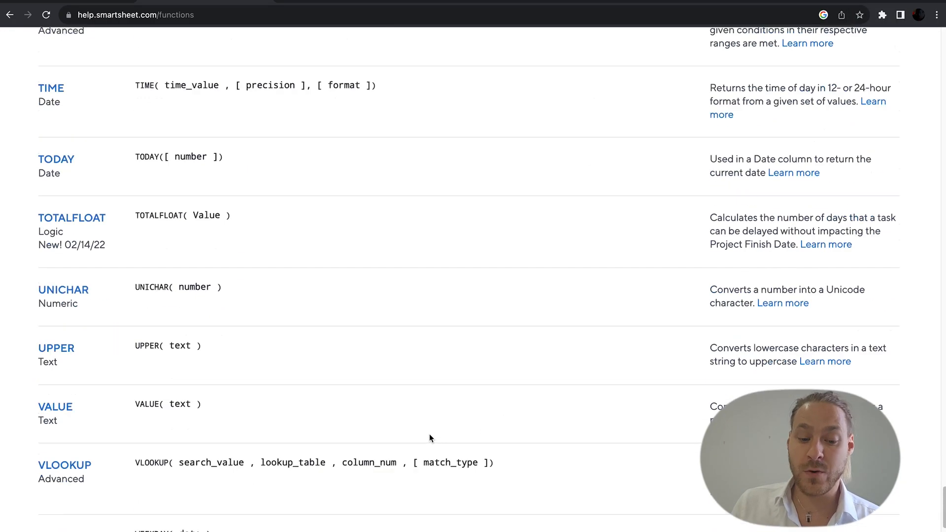
pyautogui.scroll(12, 129, 211)
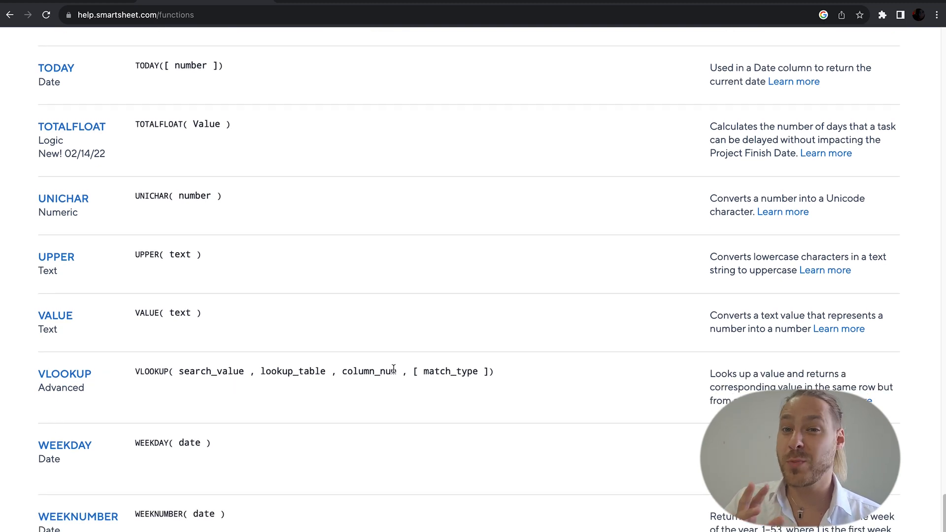
pyautogui.click(106, 3)
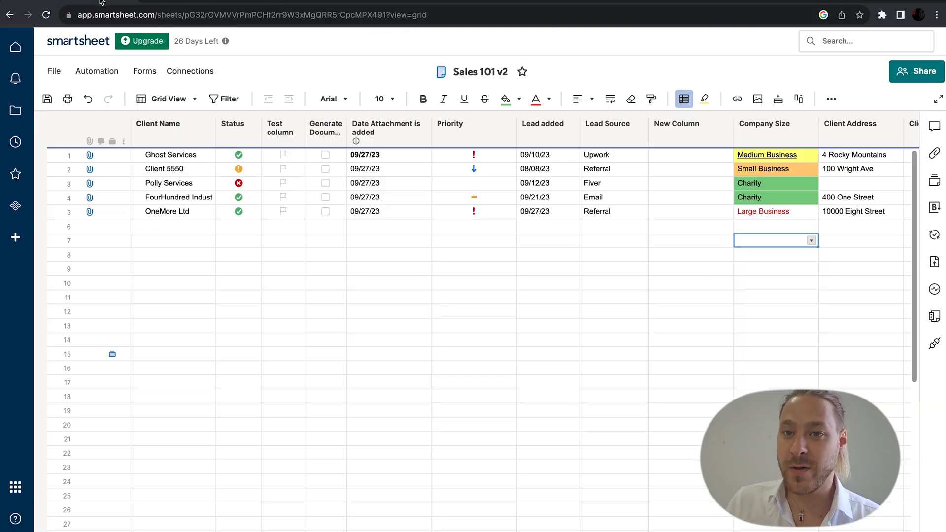
# Step: Review row 7's conversations, switching between sheet comments, all and unread views
pyautogui.click(934, 127)
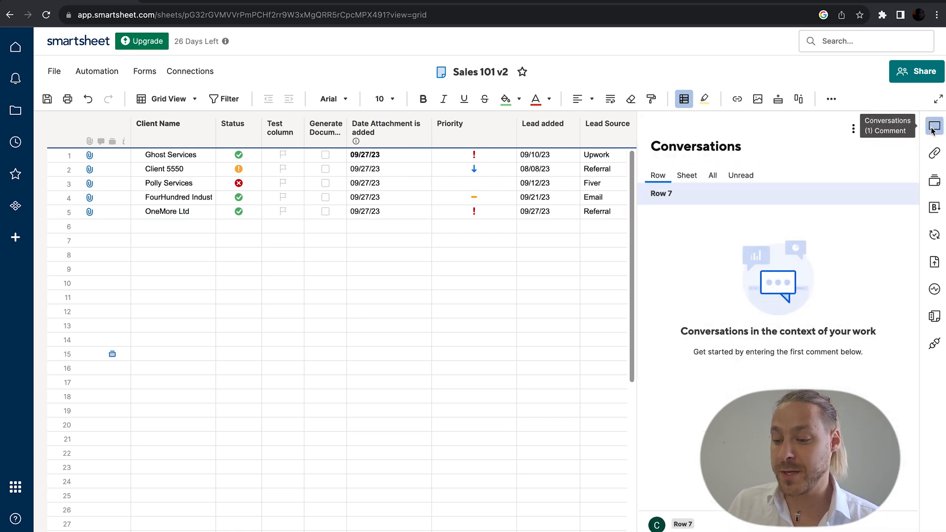
pyautogui.click(694, 179)
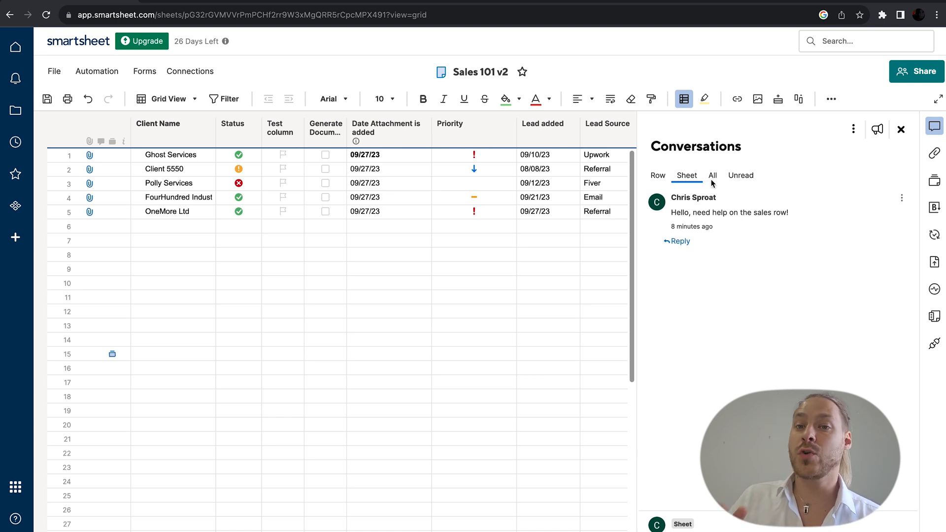
pyautogui.click(713, 176)
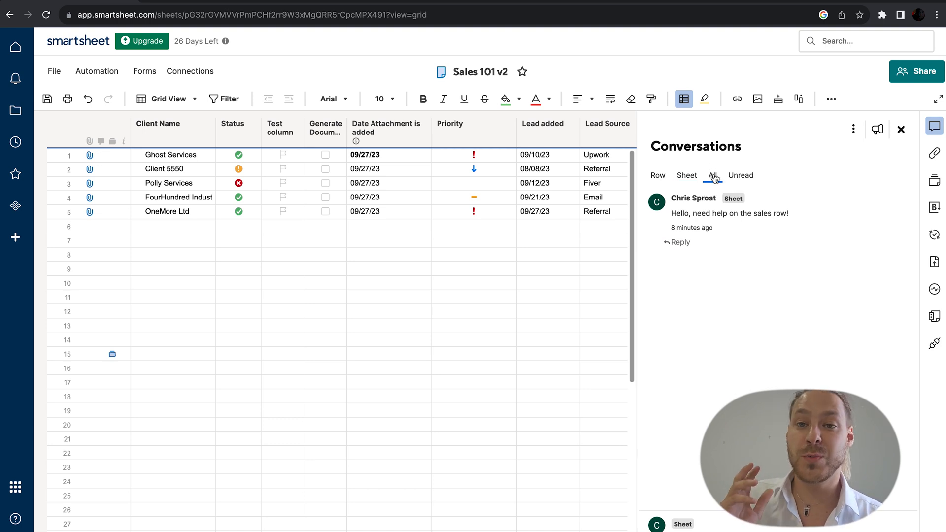
pyautogui.click(741, 177)
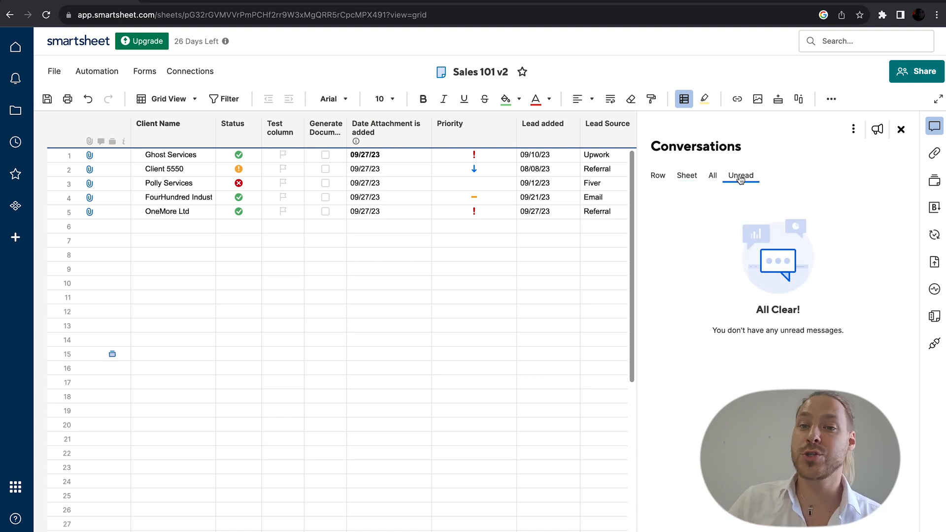
# Step: Browse the Attachments, Proofs and Brandfolder panels, then bring up the Update Requests manager
pyautogui.click(935, 156)
pyautogui.click(935, 157)
pyautogui.click(935, 157)
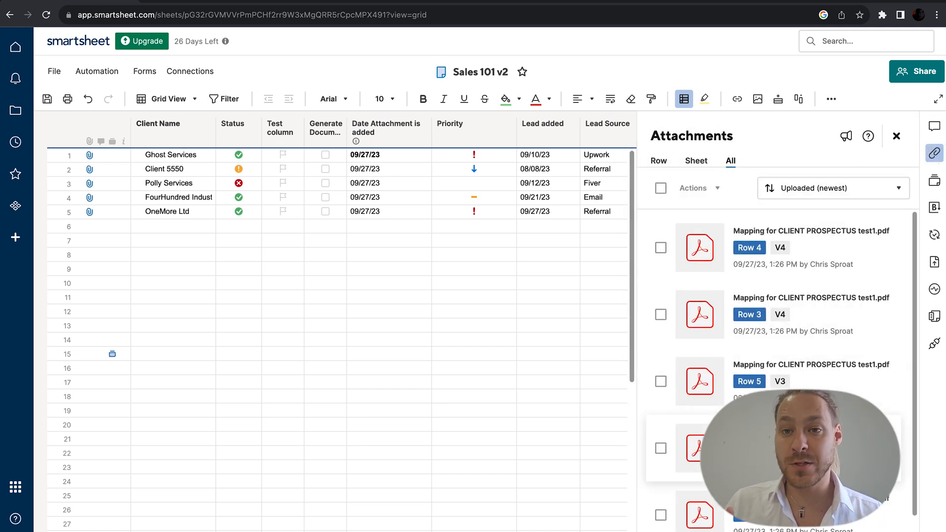
pyautogui.click(935, 182)
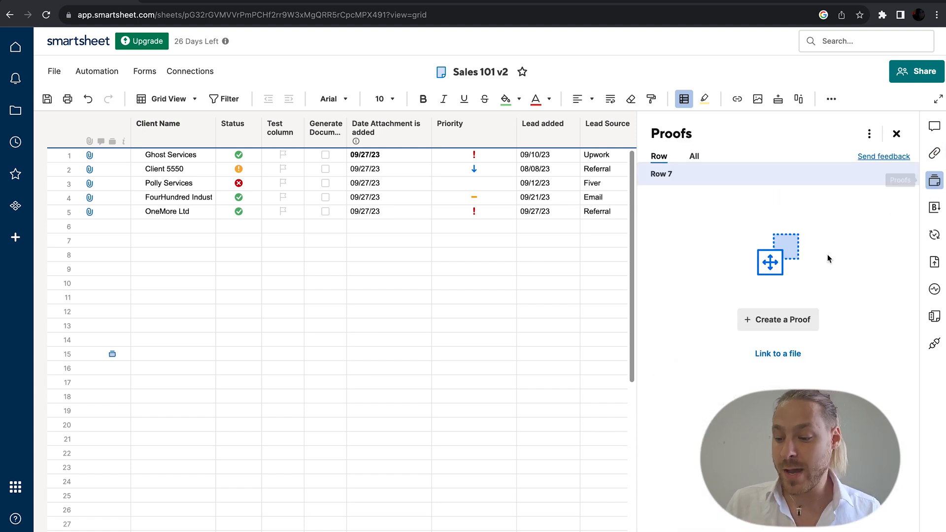
pyautogui.click(935, 207)
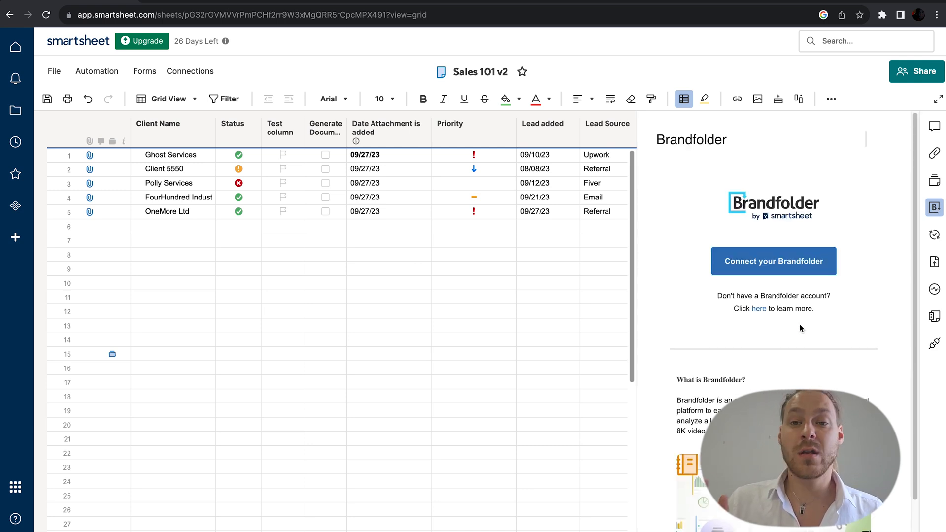
pyautogui.scroll(-3, 799, 309)
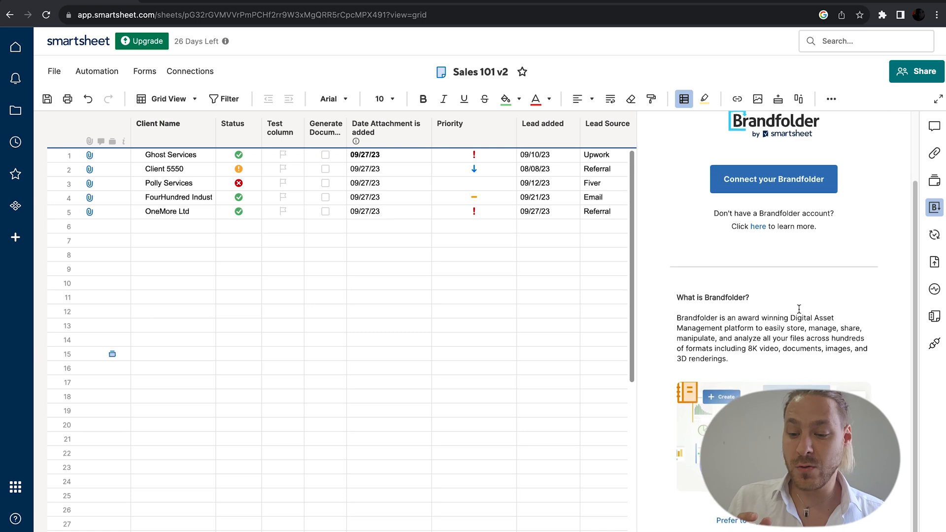
pyautogui.click(935, 236)
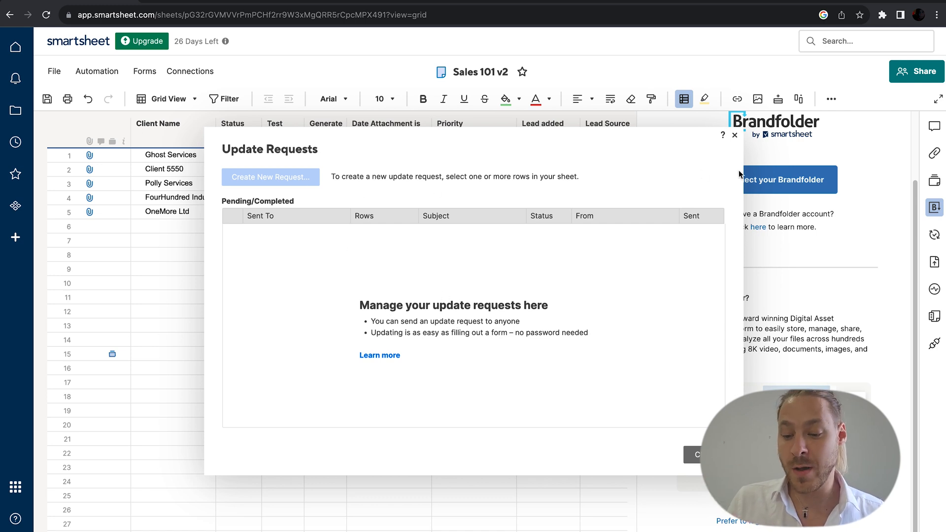
# Step: Close Update Requests, select the Priority column and check the sheet's publish options
pyautogui.click(734, 135)
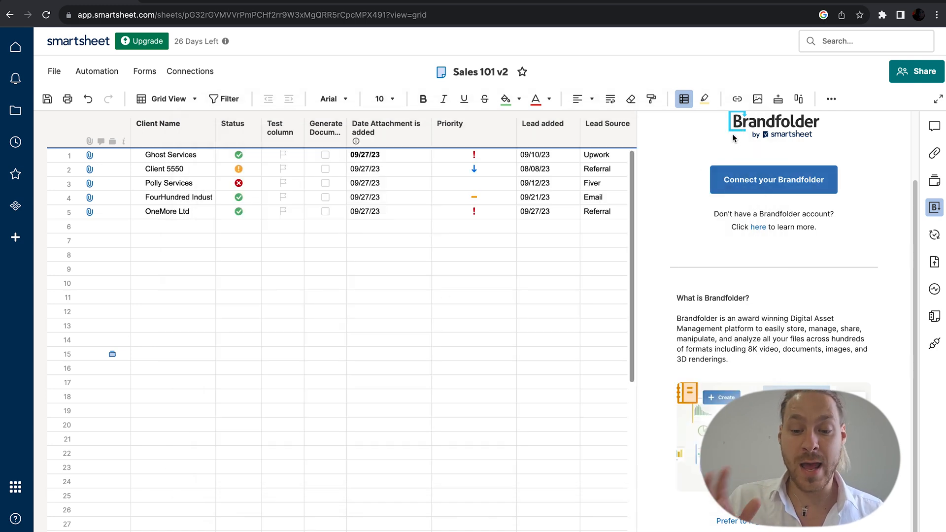
pyautogui.click(459, 127)
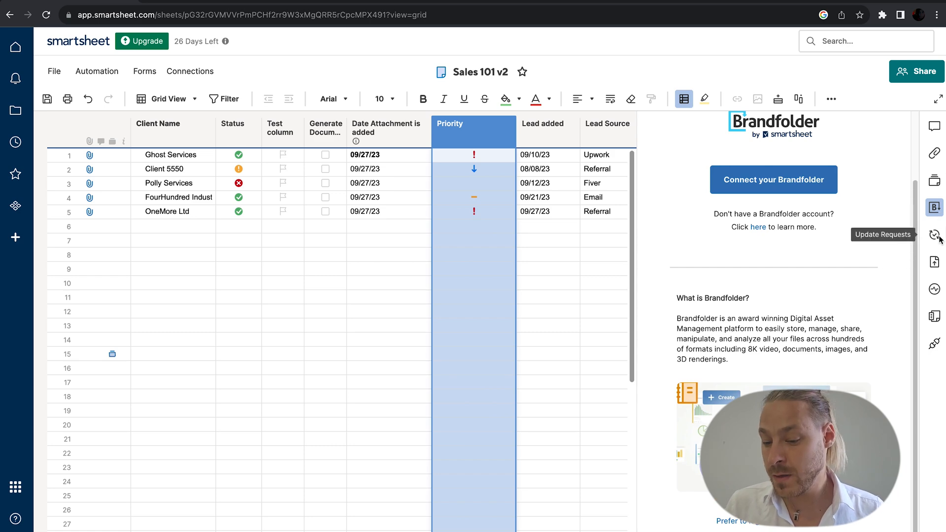
pyautogui.click(934, 261)
pyautogui.click(934, 262)
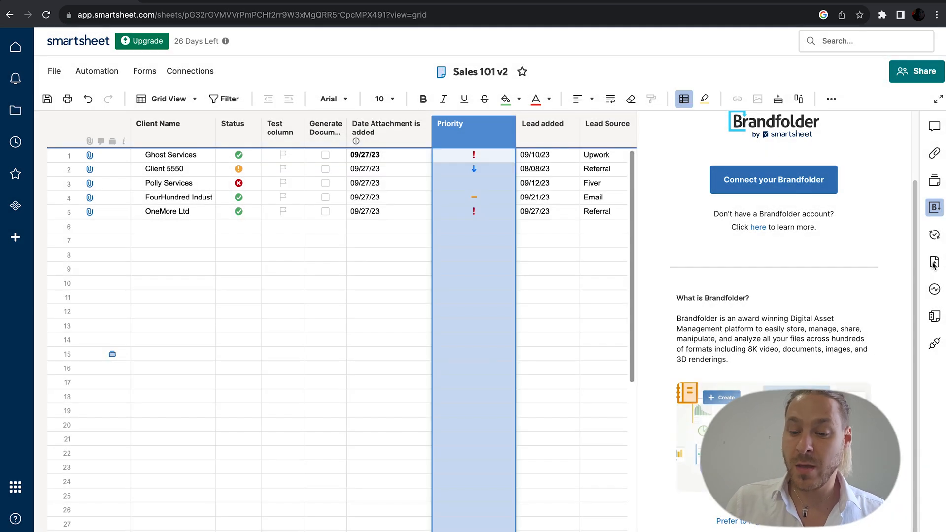
pyautogui.click(934, 262)
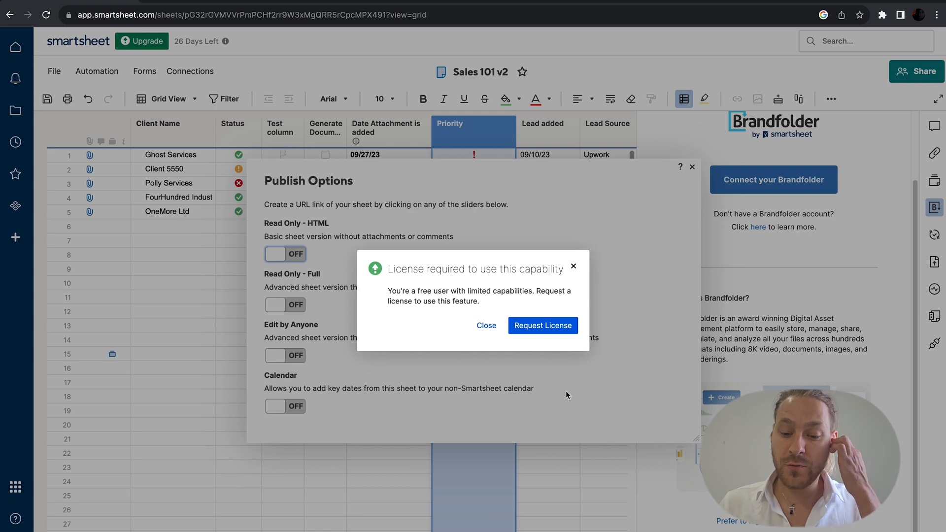
pyautogui.click(574, 266)
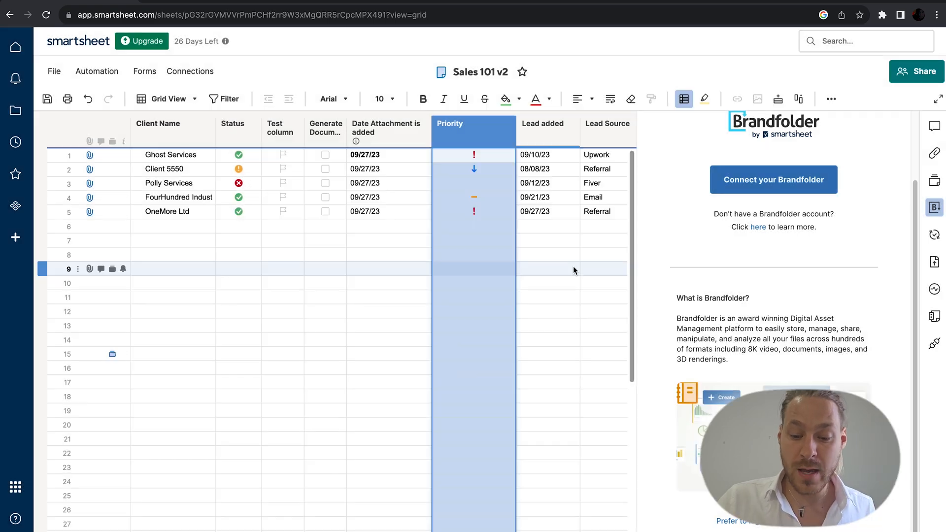
# Step: Scroll through the Activity Log, close it, and open the Sheet Summary panel
pyautogui.click(936, 290)
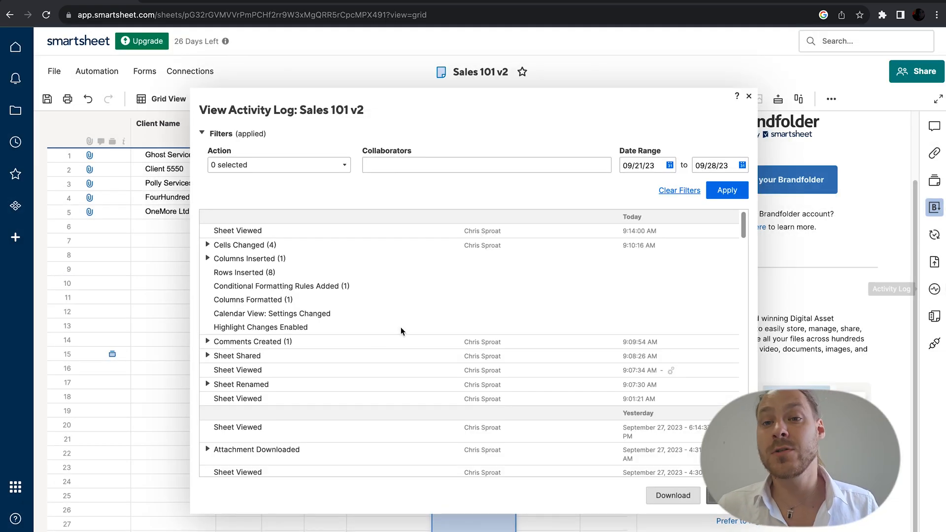
pyautogui.scroll(-5, 390, 415)
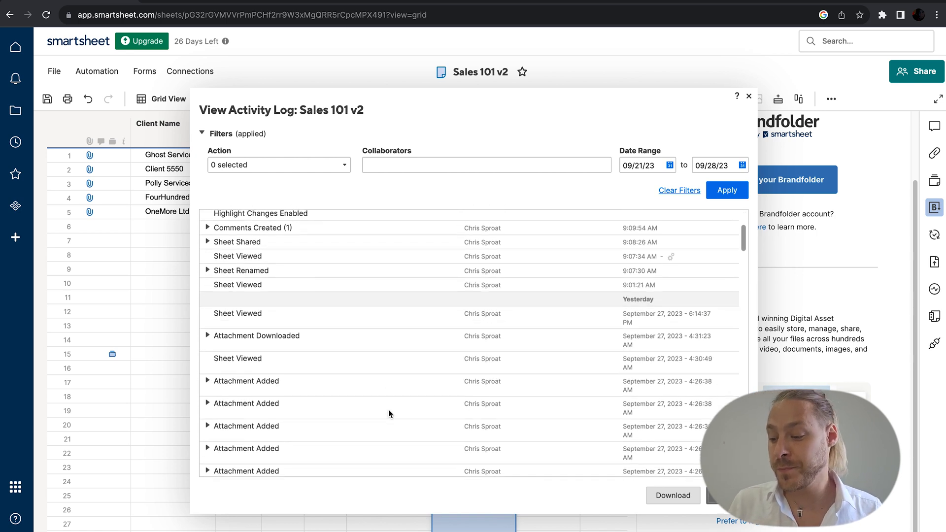
pyautogui.scroll(-4, 389, 413)
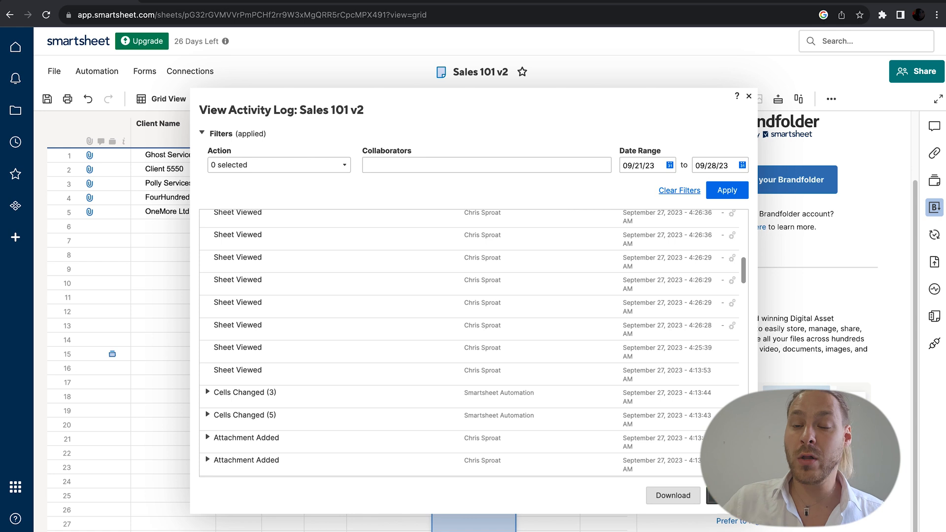
pyautogui.click(720, 496)
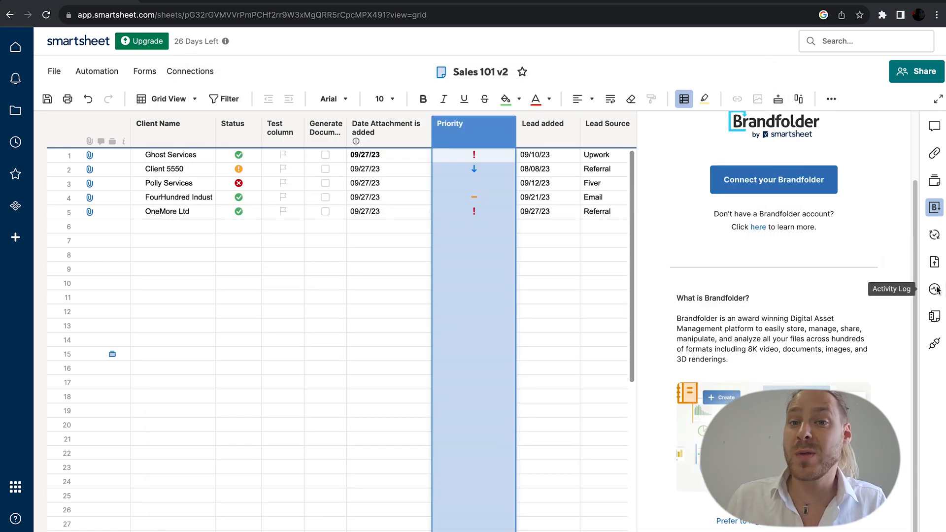
pyautogui.click(935, 318)
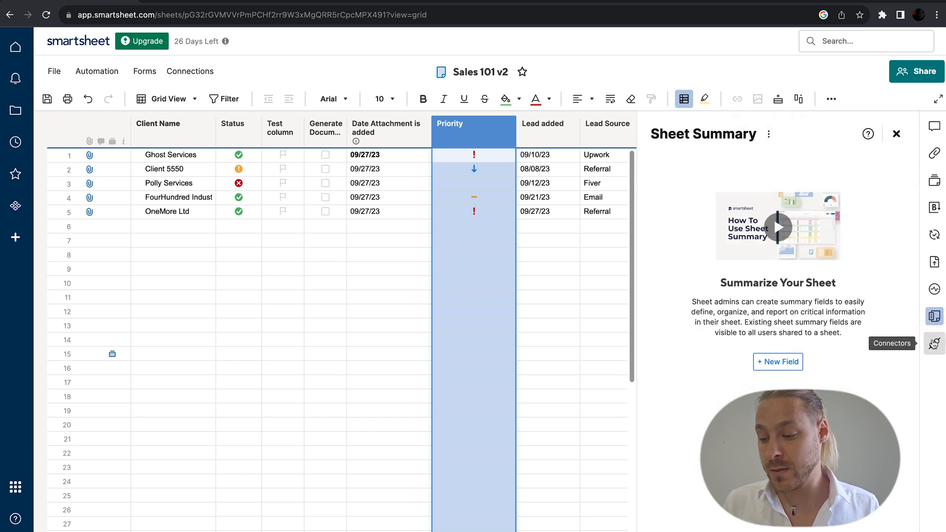
# Step: Glance at the Connectors workflow choices, then dismiss them and the Sheet Summary panel
pyautogui.click(934, 343)
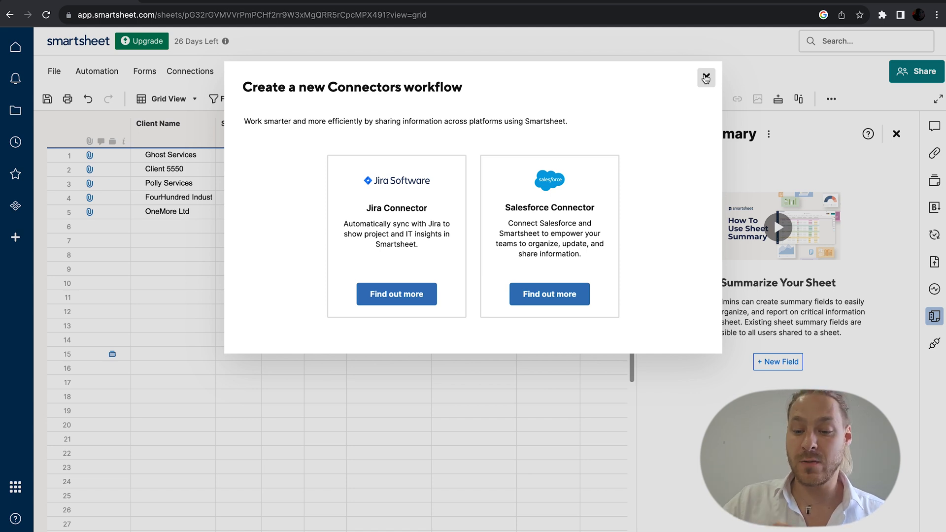
pyautogui.click(706, 78)
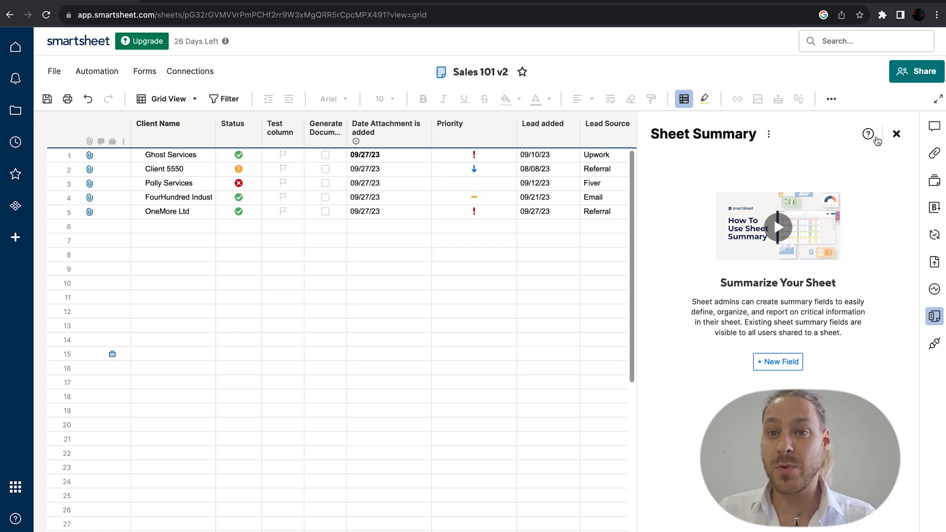
pyautogui.click(896, 134)
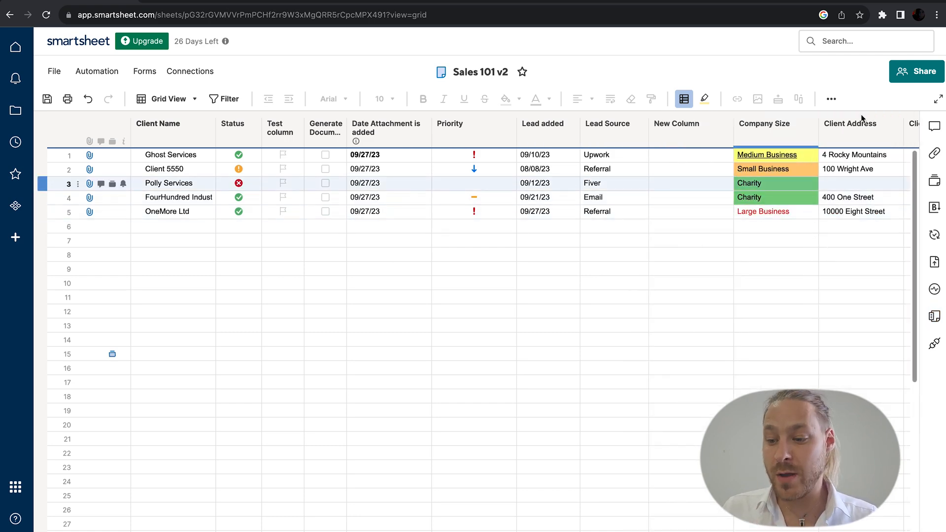
# Step: Invite a collaborator's e-mail as Editor - can share, with message 'Come' and Cc myself
pyautogui.click(916, 71)
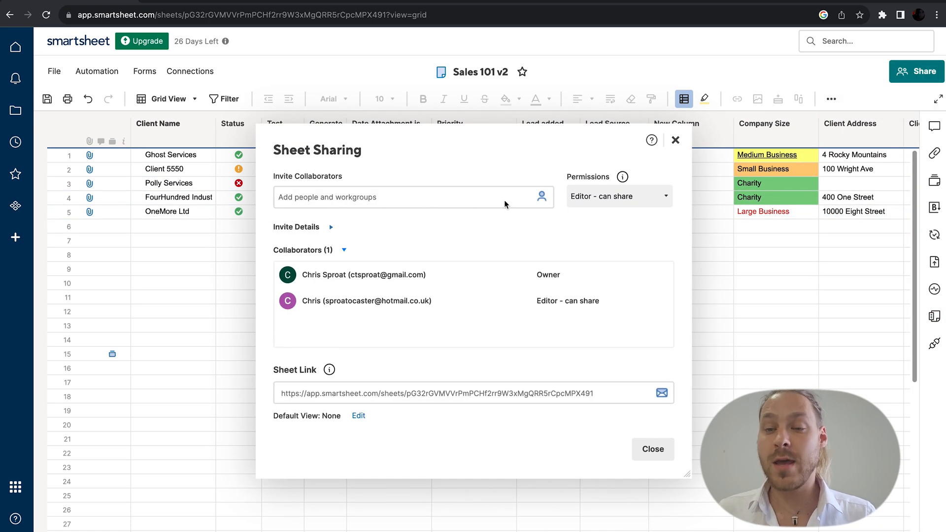
pyautogui.click(437, 199)
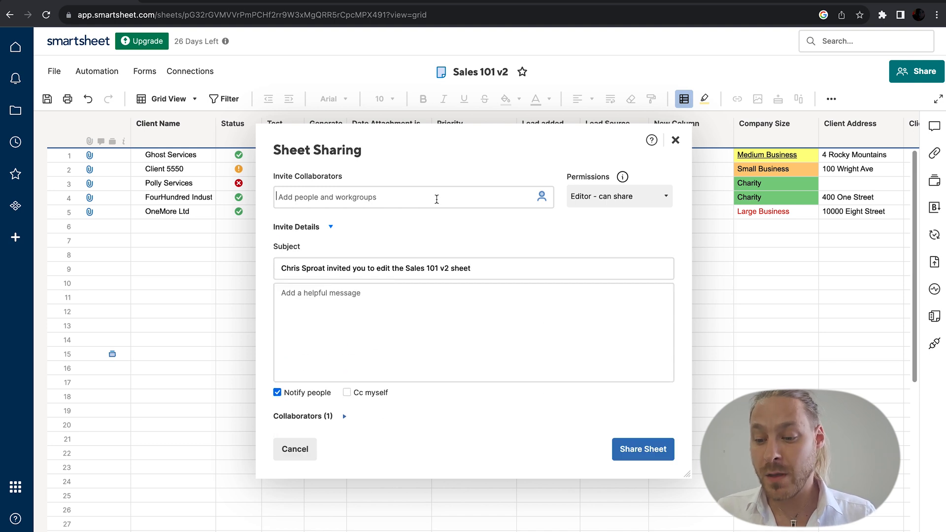
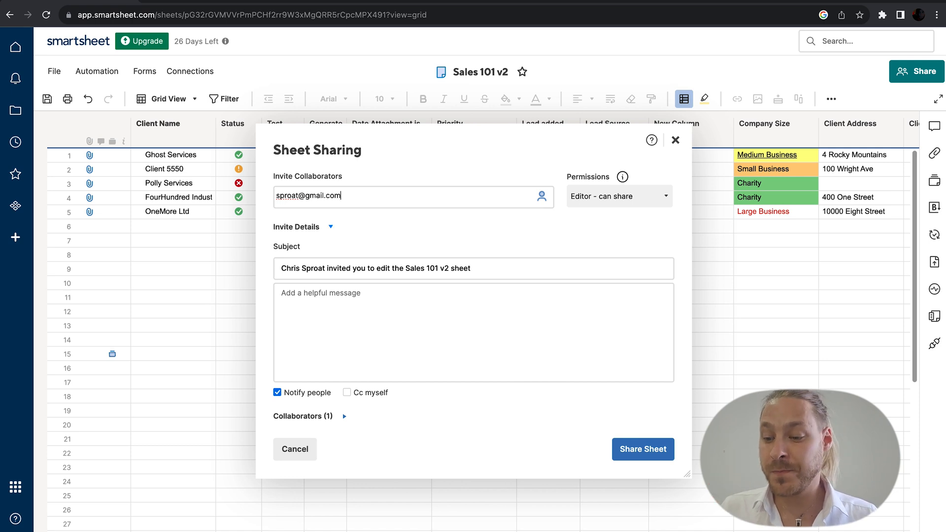
pyautogui.press('Return')
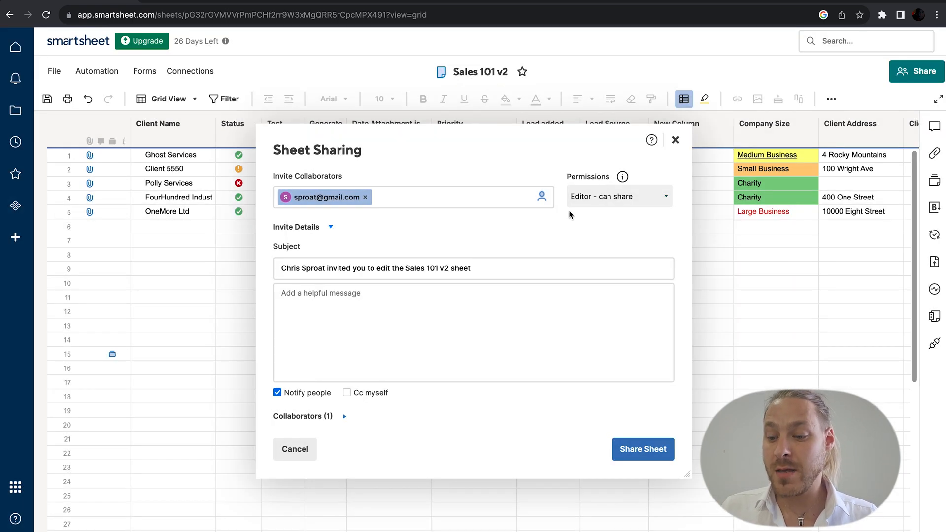
pyautogui.click(600, 196)
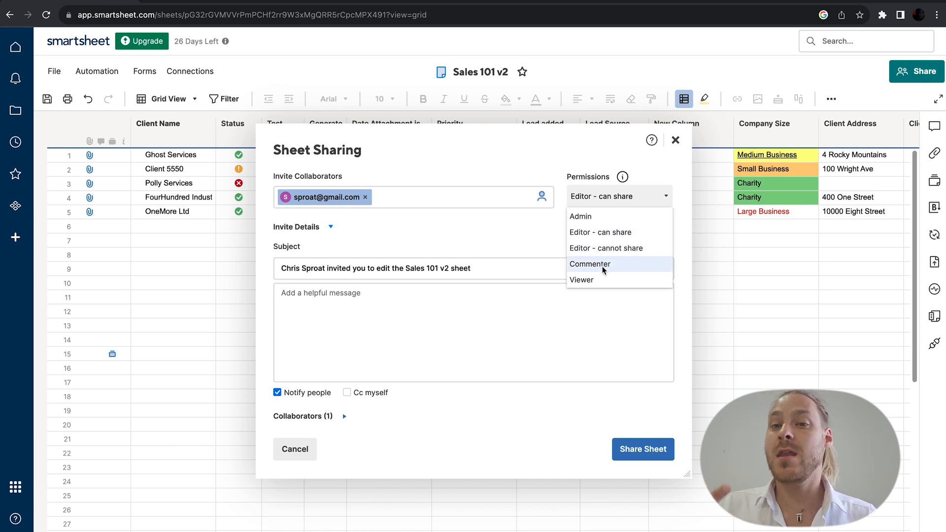
pyautogui.click(479, 366)
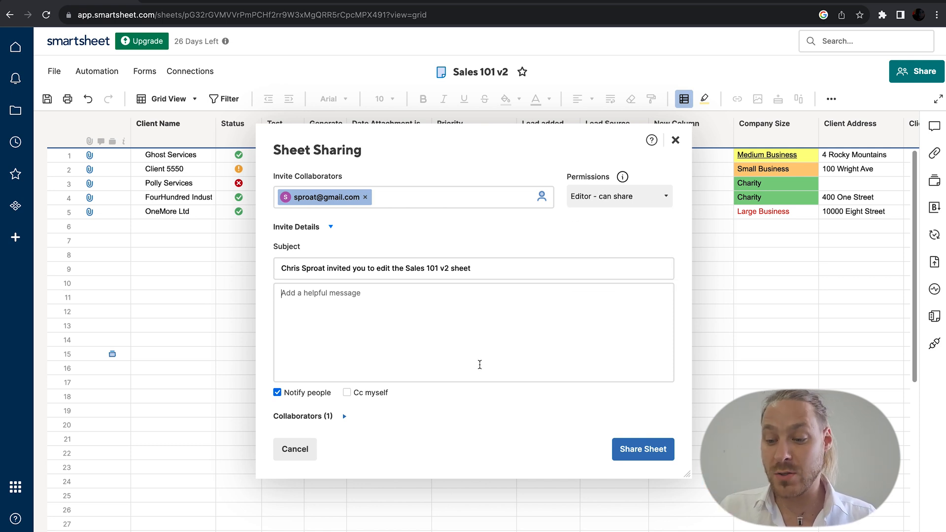
pyautogui.write('Come help on my profit she')
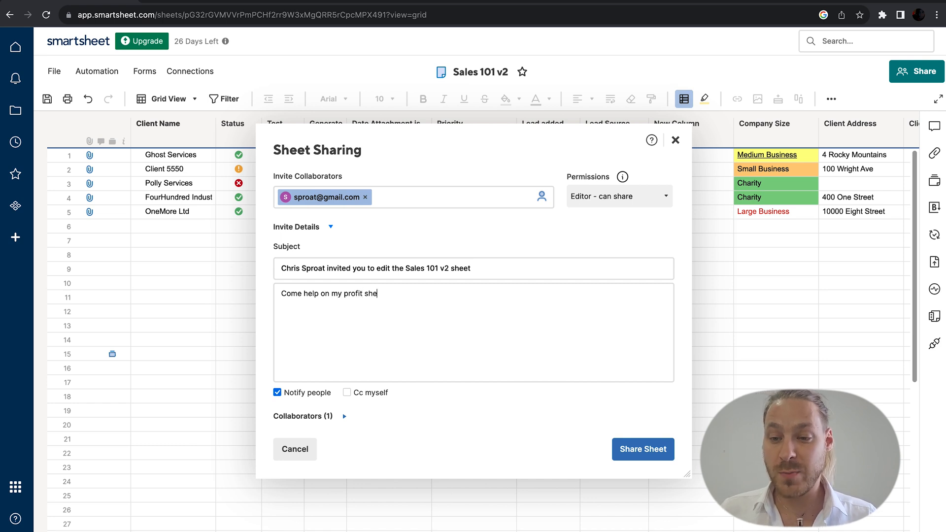
pyautogui.click(347, 393)
pyautogui.click(623, 449)
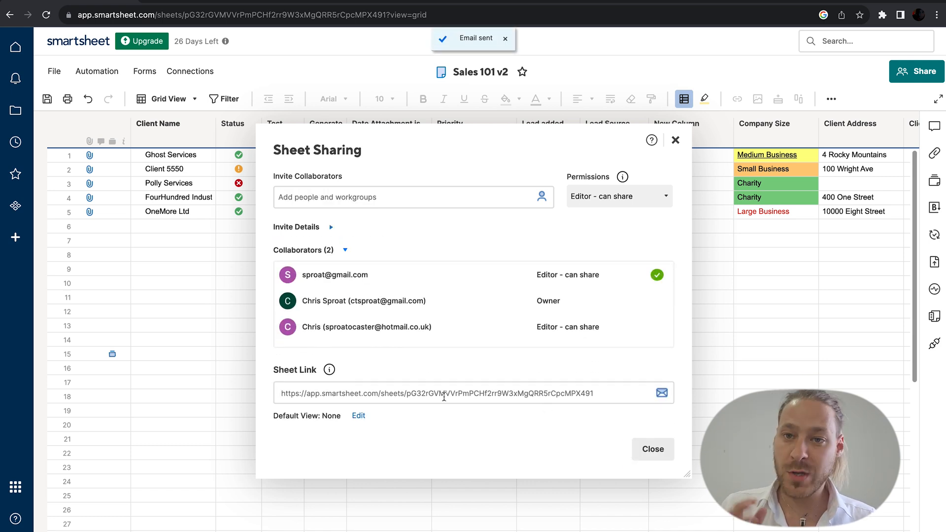
pyautogui.click(651, 449)
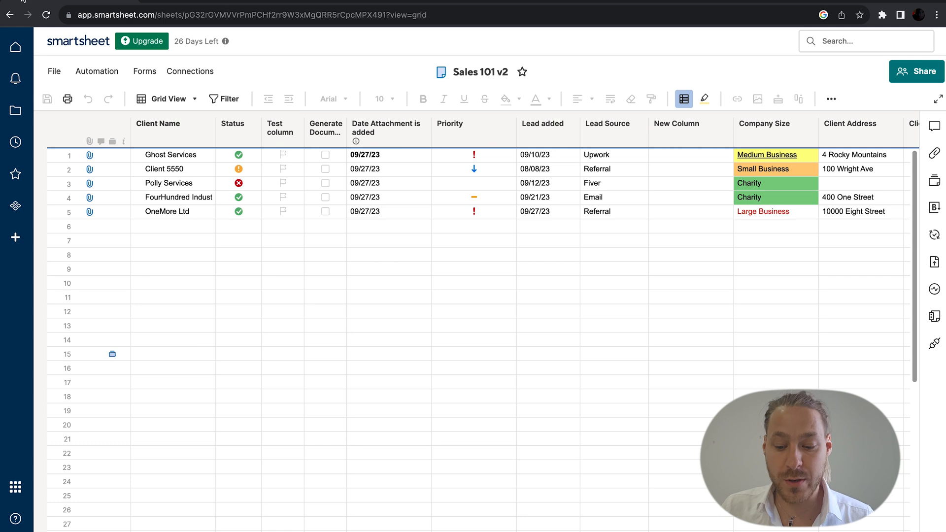
# Step: Create a new workspace named 'Profit sheets' from the Browse view
pyautogui.click(16, 119)
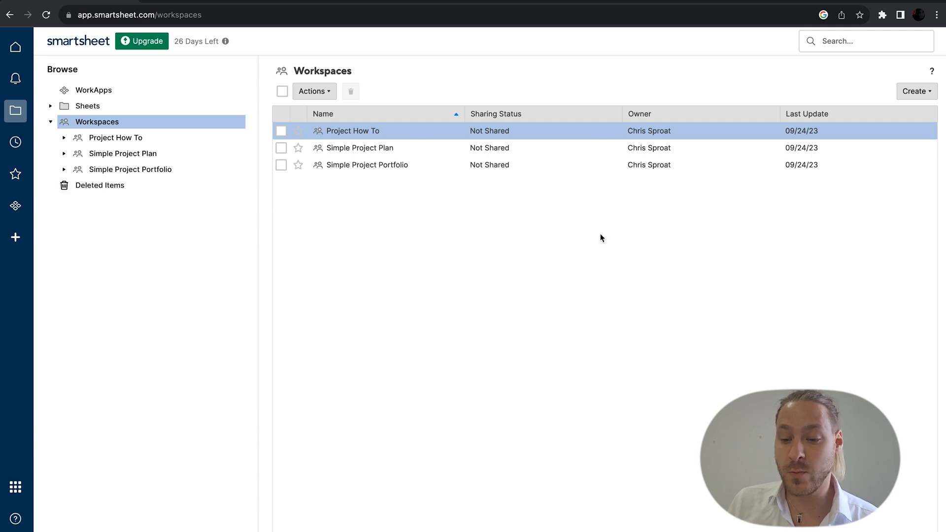
pyautogui.click(922, 92)
pyautogui.click(839, 374)
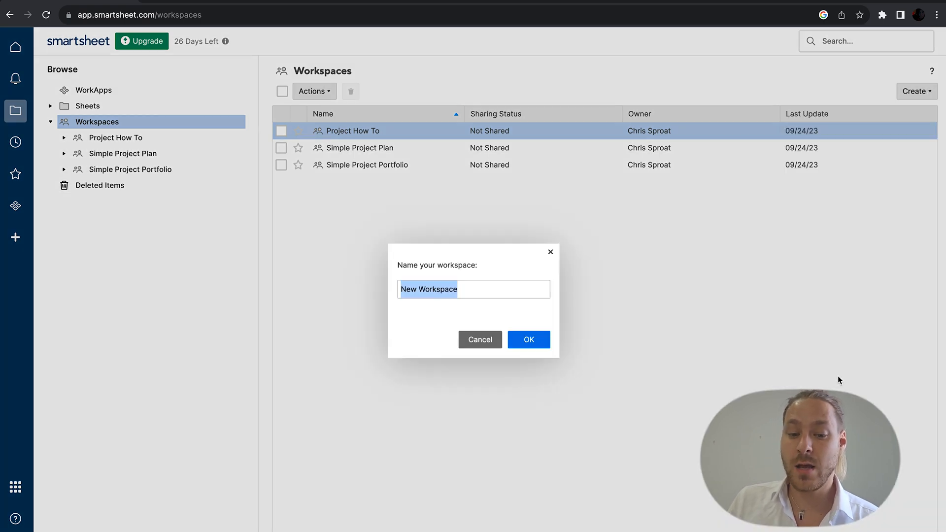
pyautogui.press('BackSpace')
pyautogui.write('Profi')
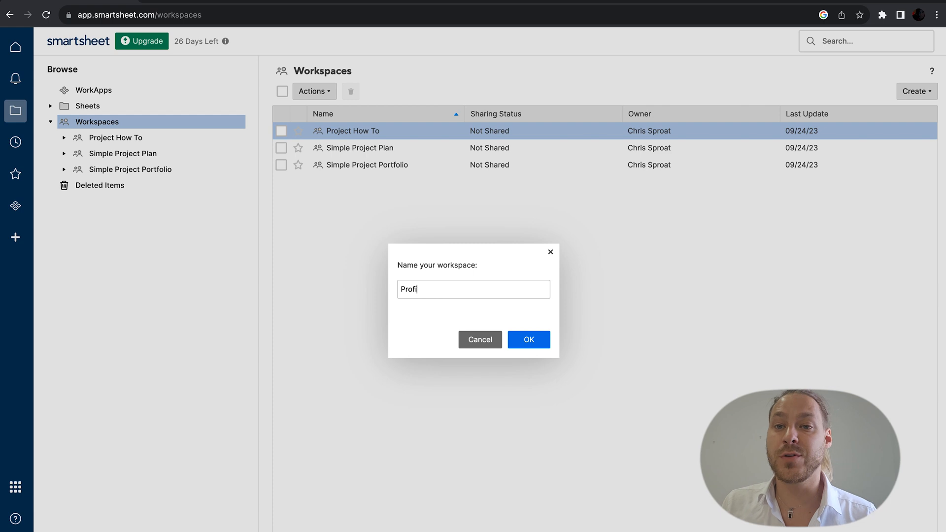
pyautogui.write('t sheets')
pyautogui.click(521, 343)
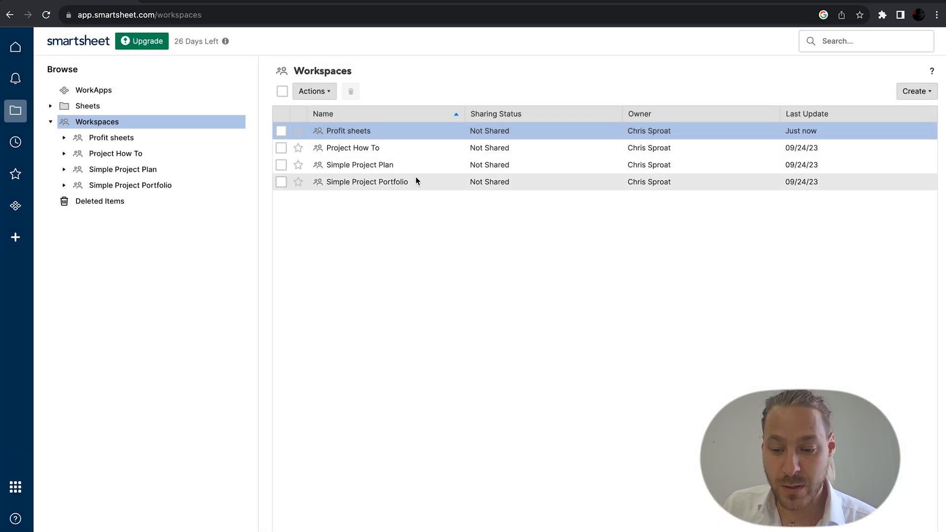
# Step: Drag the Profit sheet from Sheets into the Profit sheets workspace and confirm
pyautogui.click(64, 138)
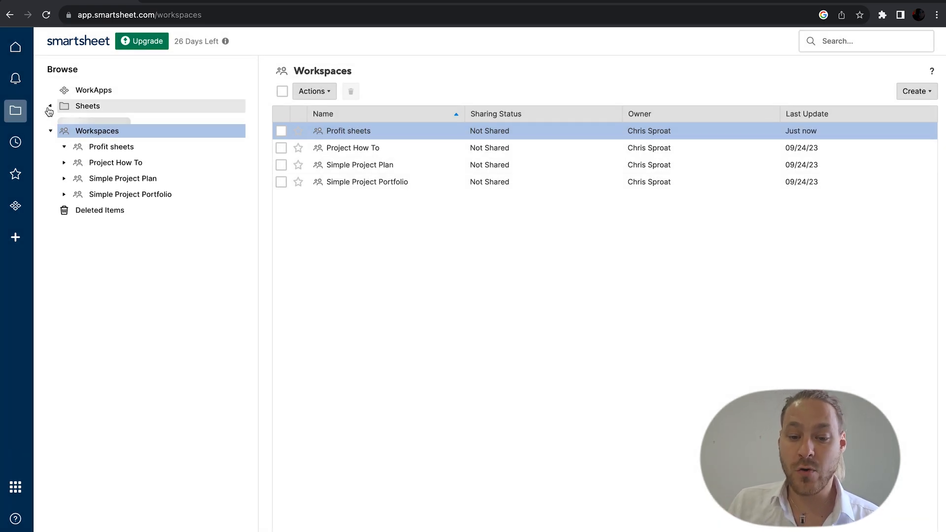
pyautogui.click(93, 106)
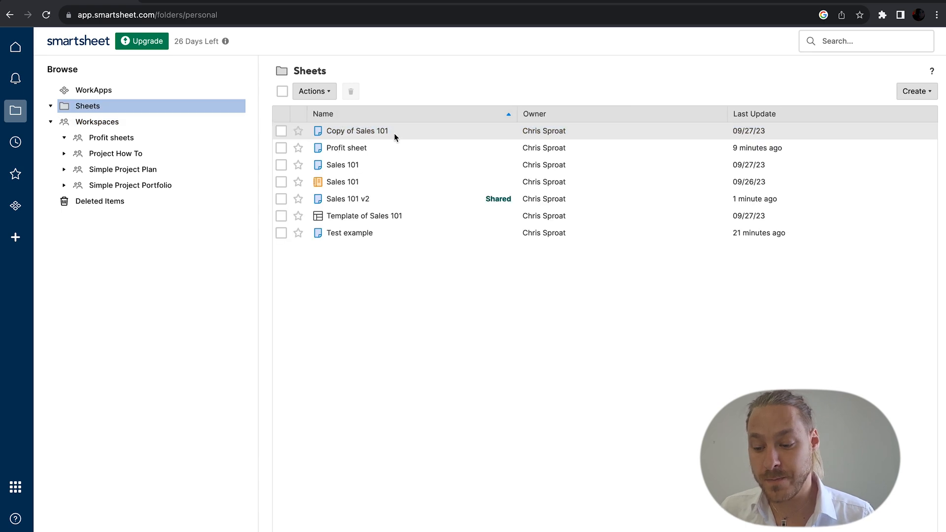
pyautogui.moveTo(370, 147); pyautogui.dragTo(158, 144)
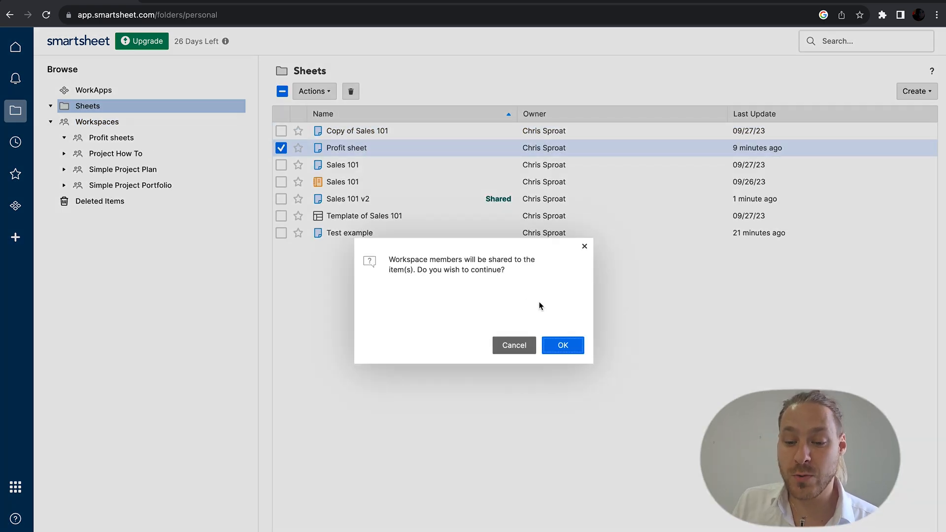
pyautogui.click(565, 346)
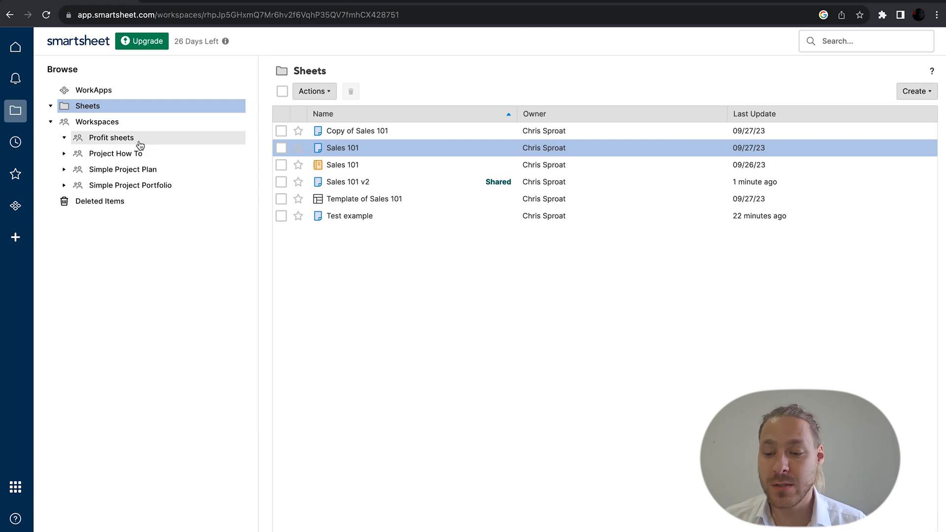
# Step: Open the Profit sheets workspace and share it with a collaborator as Editor - can share
pyautogui.click(138, 141)
pyautogui.click(334, 138)
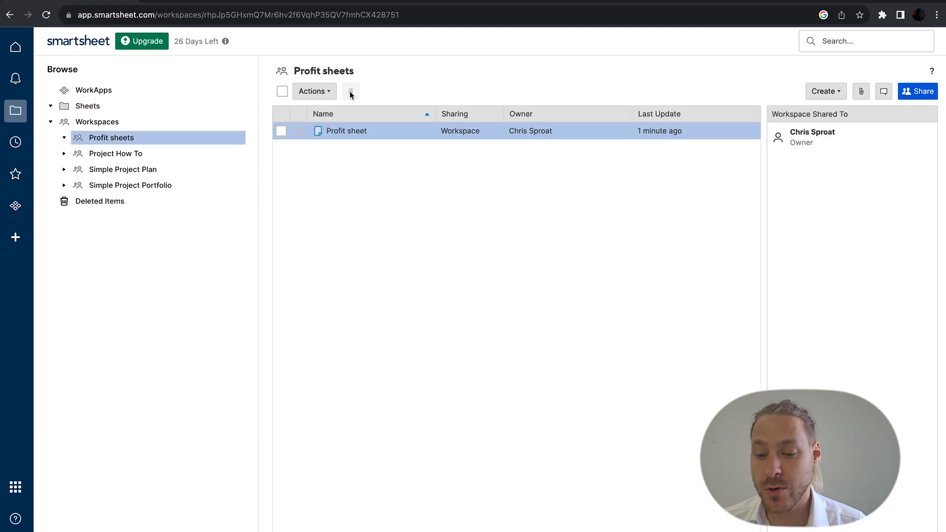
pyautogui.click(905, 92)
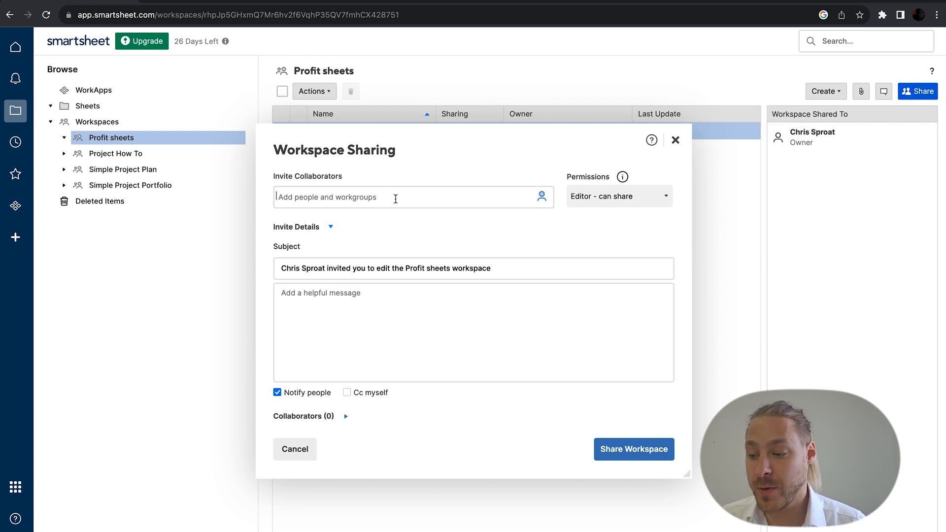
pyautogui.click(515, 199)
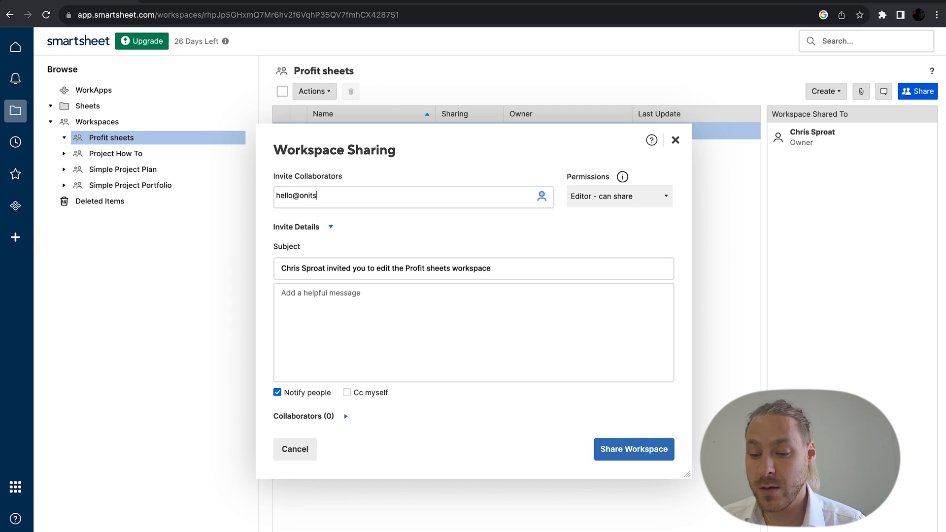
pyautogui.click(636, 198)
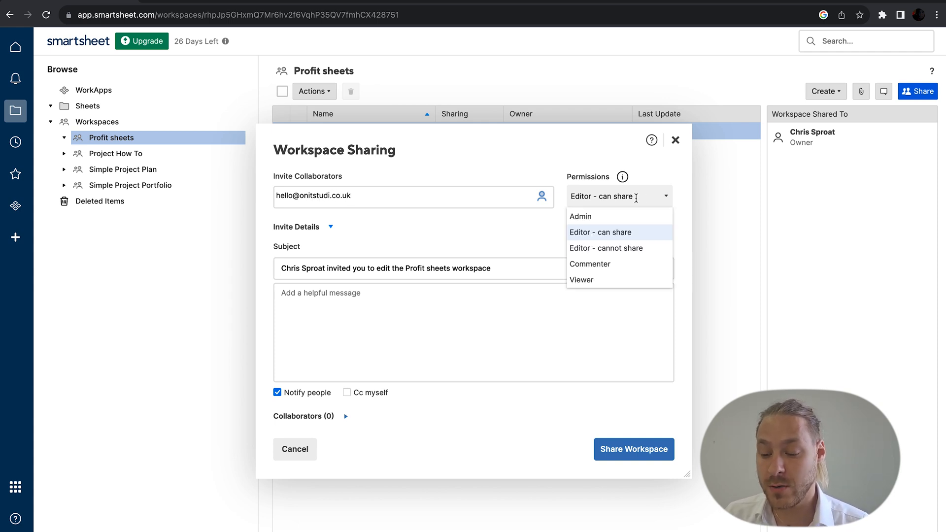
pyautogui.click(568, 333)
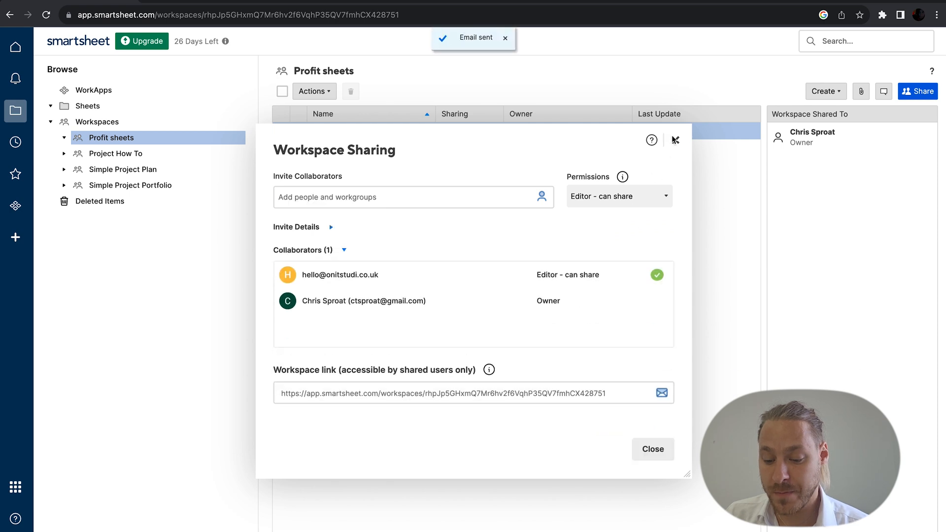
pyautogui.click(675, 140)
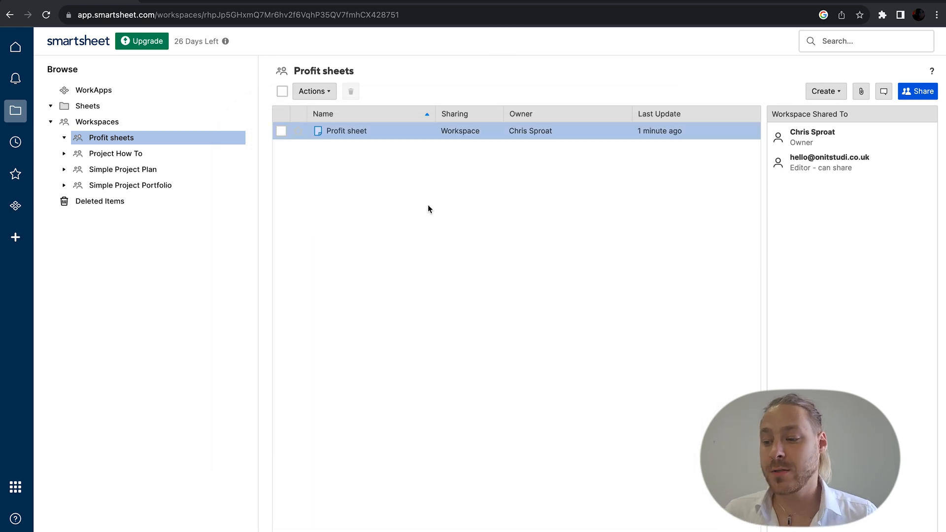
# Step: Create a Sheet Summary Report called 'Profit Sheet' alongside the Profit sheet
pyautogui.click(833, 92)
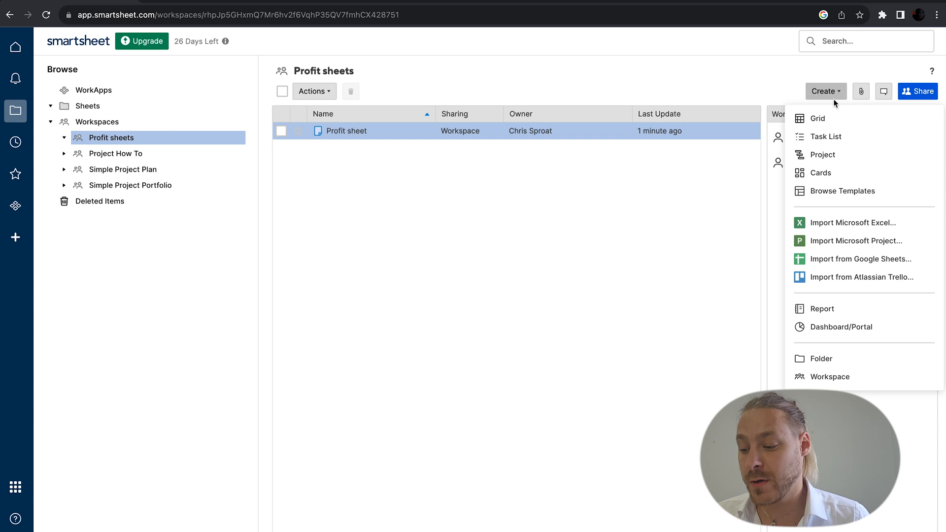
pyautogui.click(829, 309)
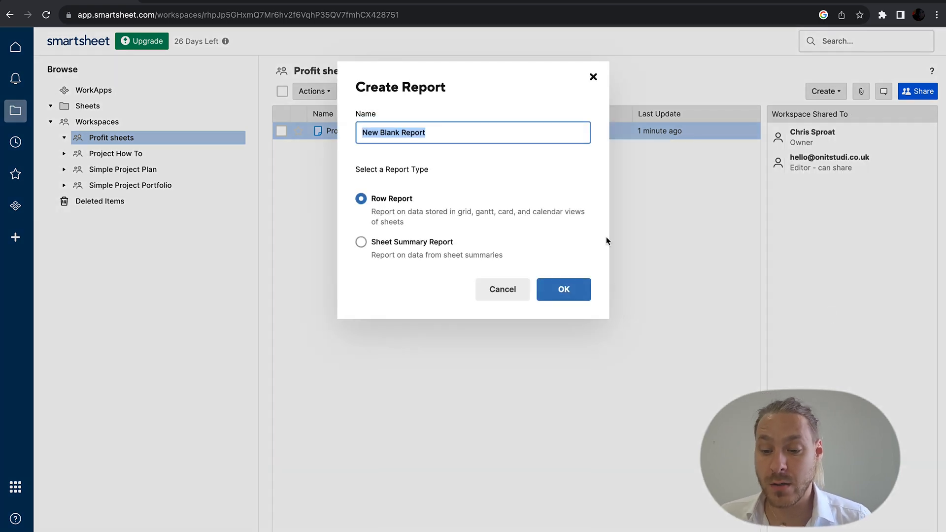
pyautogui.write('Profit Sheet')
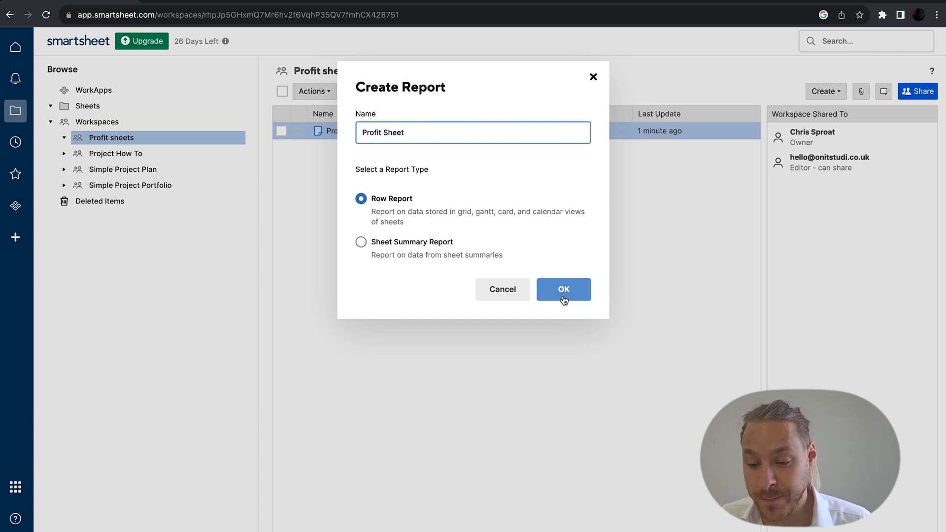
pyautogui.click(450, 244)
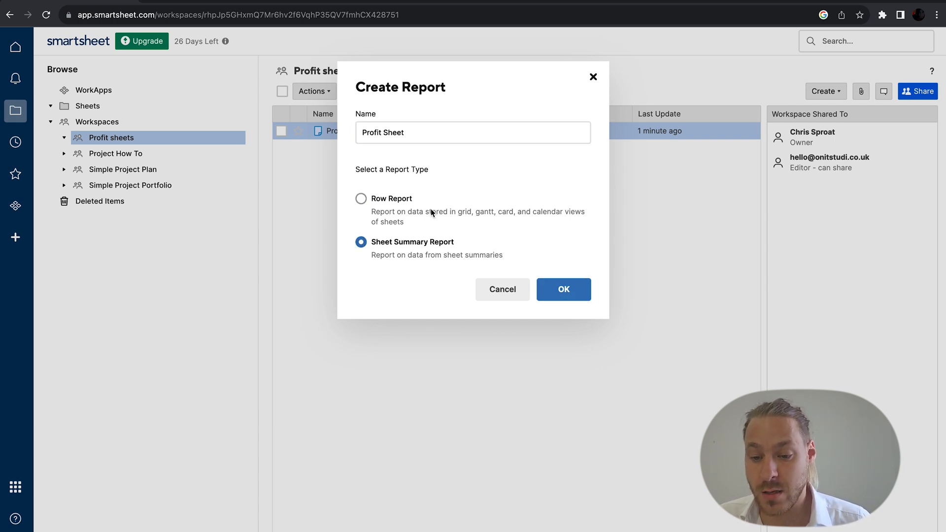
pyautogui.click(543, 291)
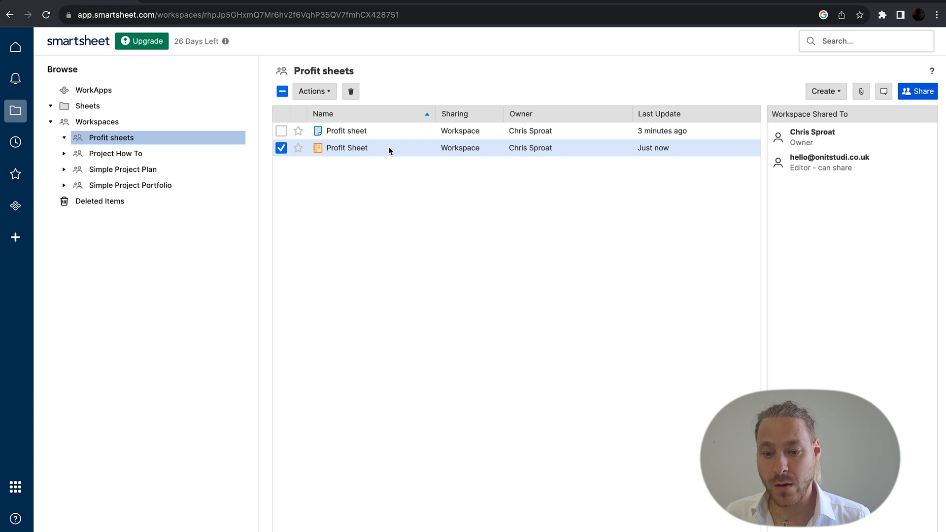
pyautogui.click(425, 134)
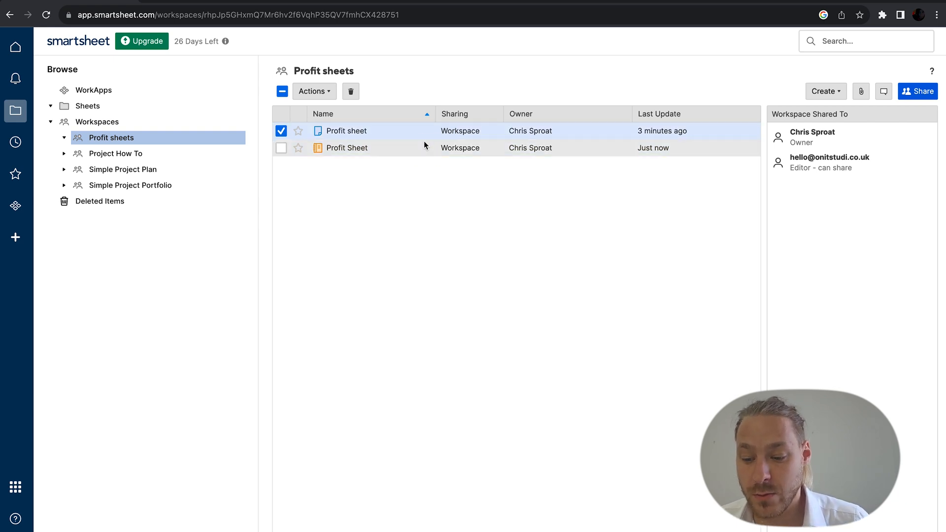
pyautogui.click(425, 146)
# Step: In the Profit Sheet report, choose Sales 101 v2 as source sheet and include Created By
pyautogui.doubleClick(404, 148)
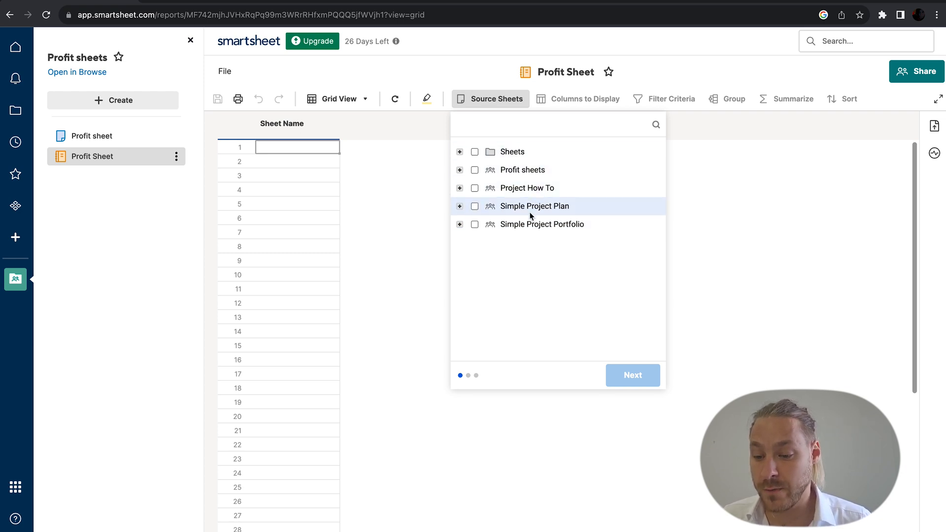
pyautogui.click(509, 157)
pyautogui.click(502, 155)
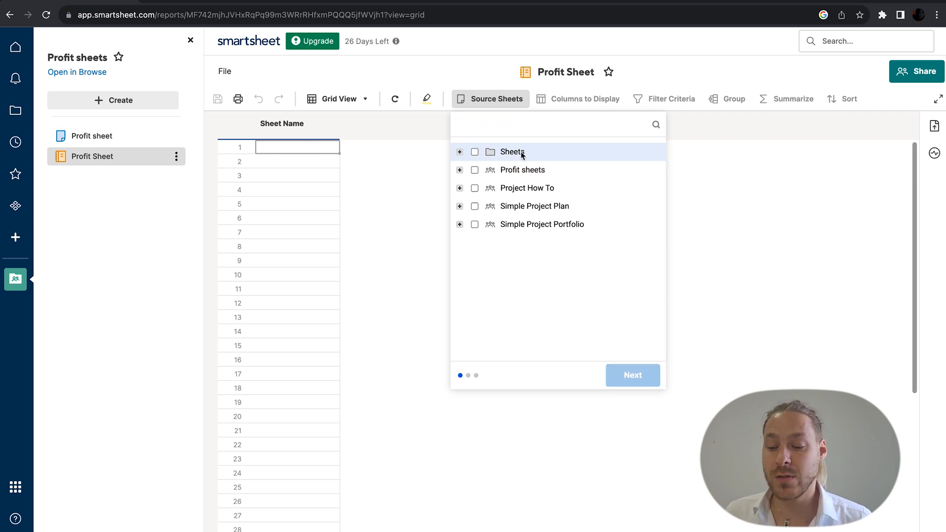
pyautogui.click(460, 152)
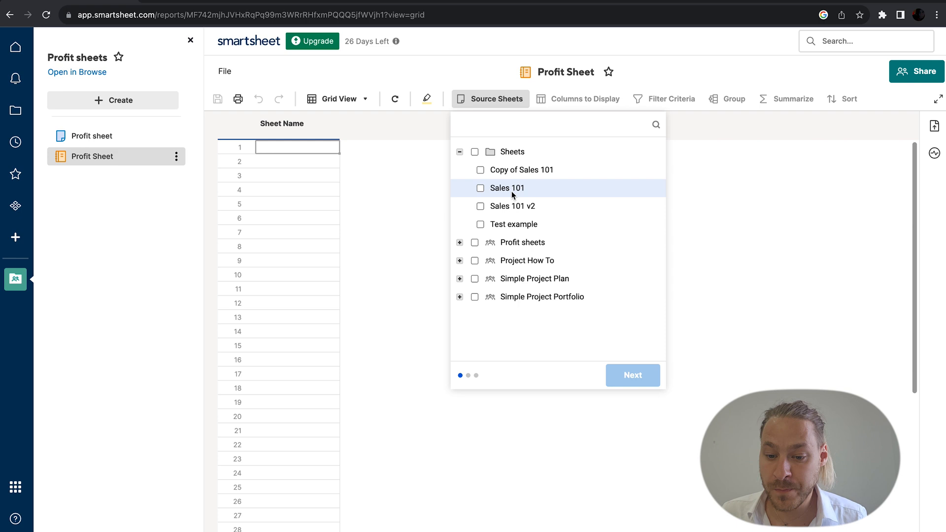
pyautogui.click(513, 206)
pyautogui.click(648, 375)
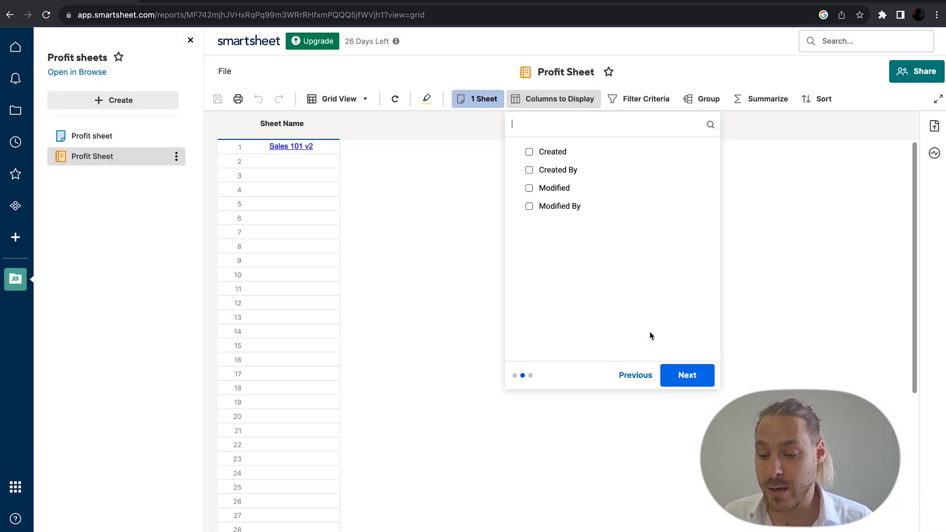
pyautogui.click(549, 169)
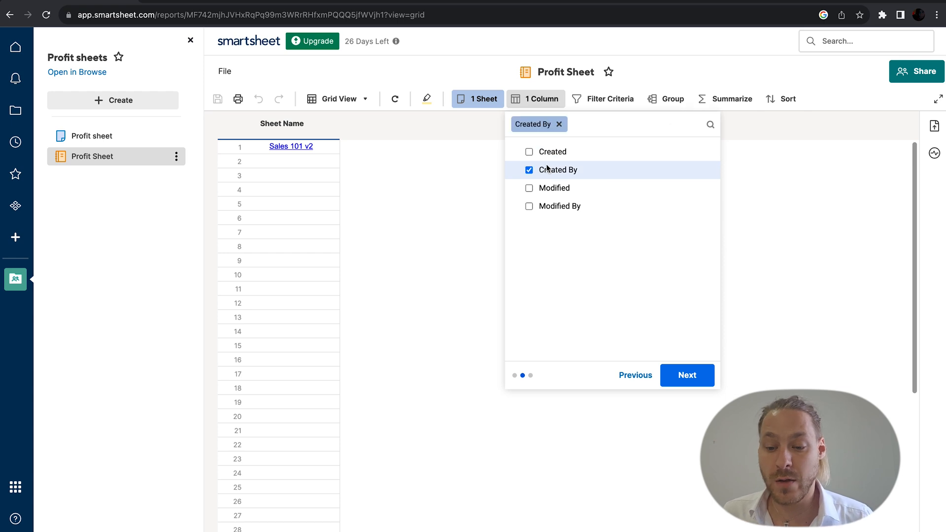
pyautogui.click(690, 376)
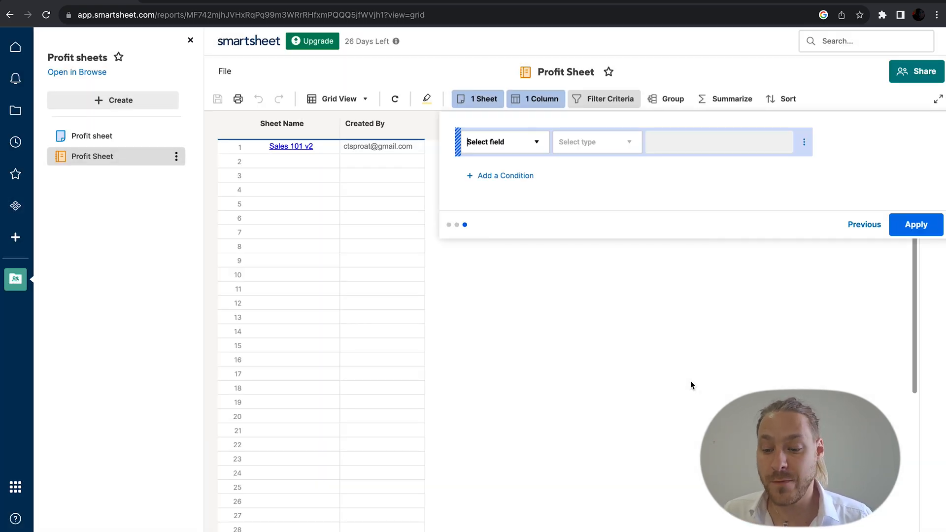
# Step: Add a filter condition requiring Modified By to be not blank
pyautogui.click(536, 144)
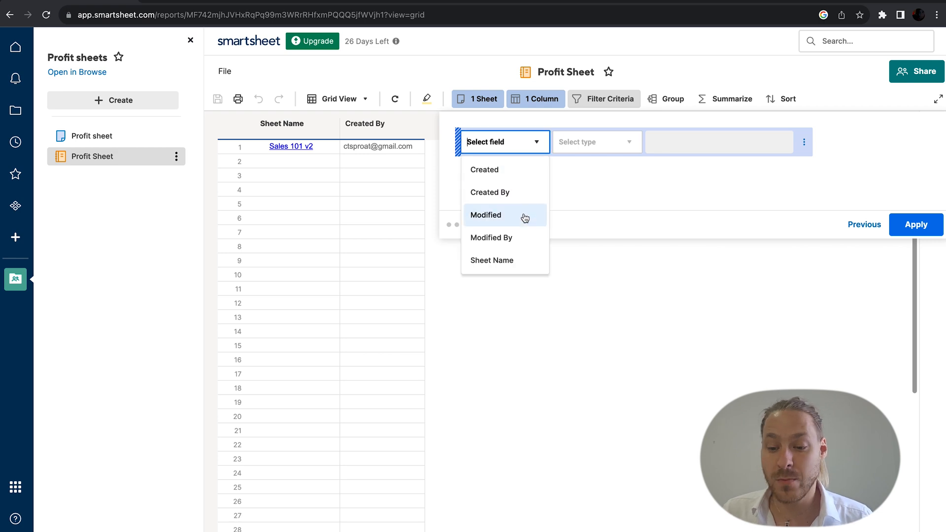
pyautogui.click(524, 240)
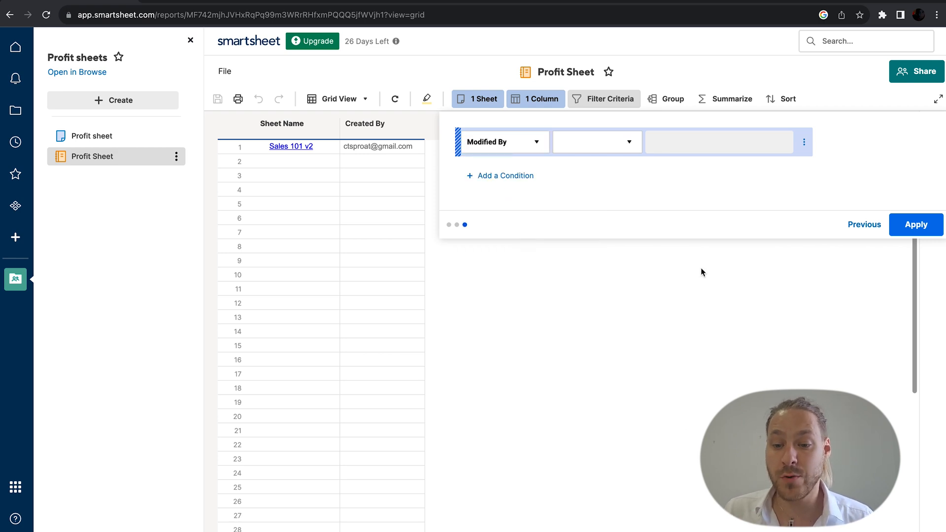
pyautogui.click(912, 226)
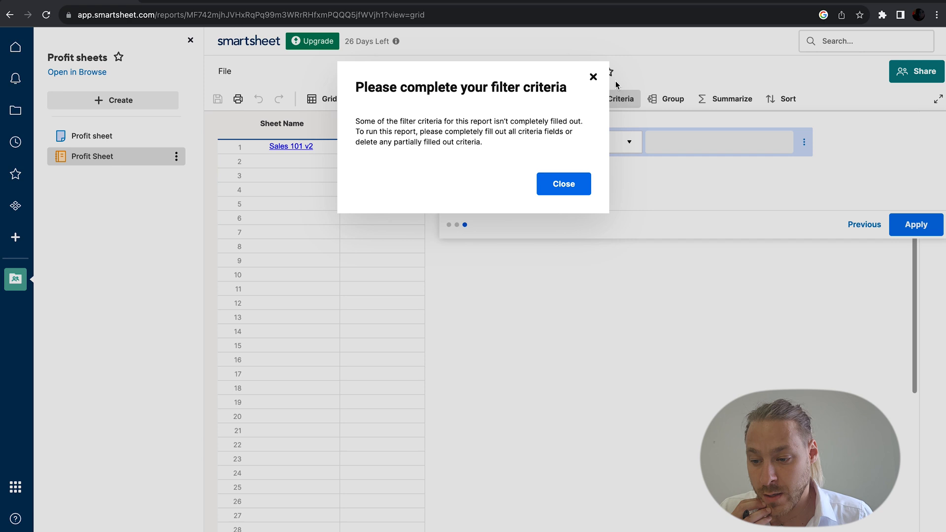
pyautogui.click(593, 77)
pyautogui.click(595, 142)
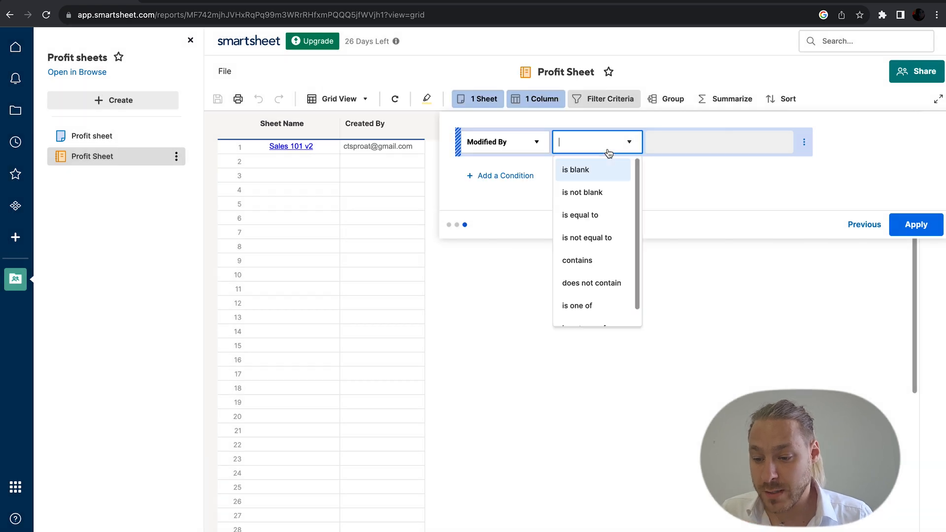
pyautogui.click(609, 193)
# Step: Add a second condition Sheet Name is greater than 5000 and apply the filter
pyautogui.click(512, 178)
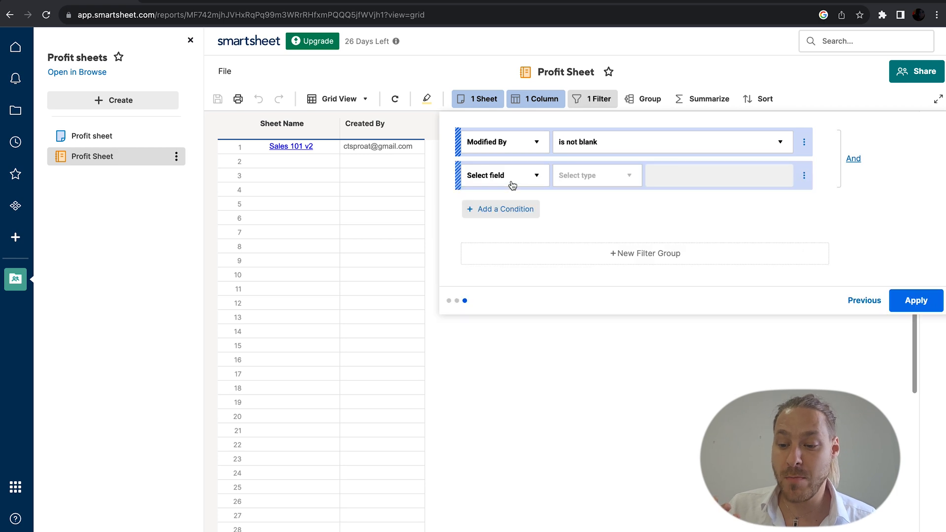
pyautogui.click(533, 183)
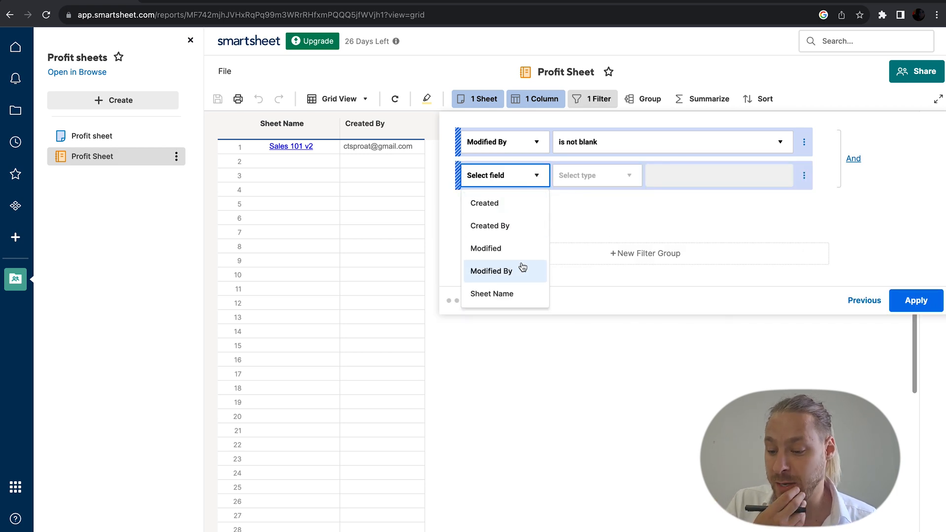
pyautogui.click(516, 292)
pyautogui.click(579, 178)
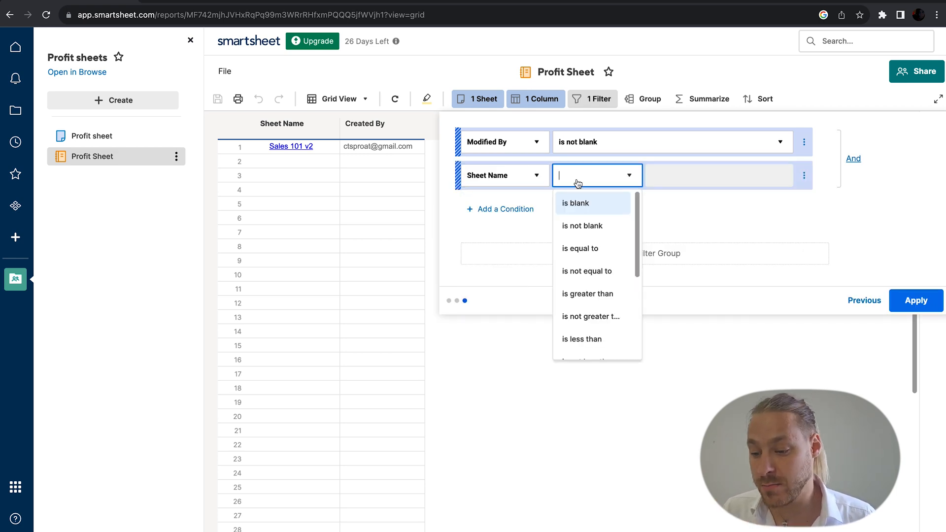
pyautogui.click(583, 294)
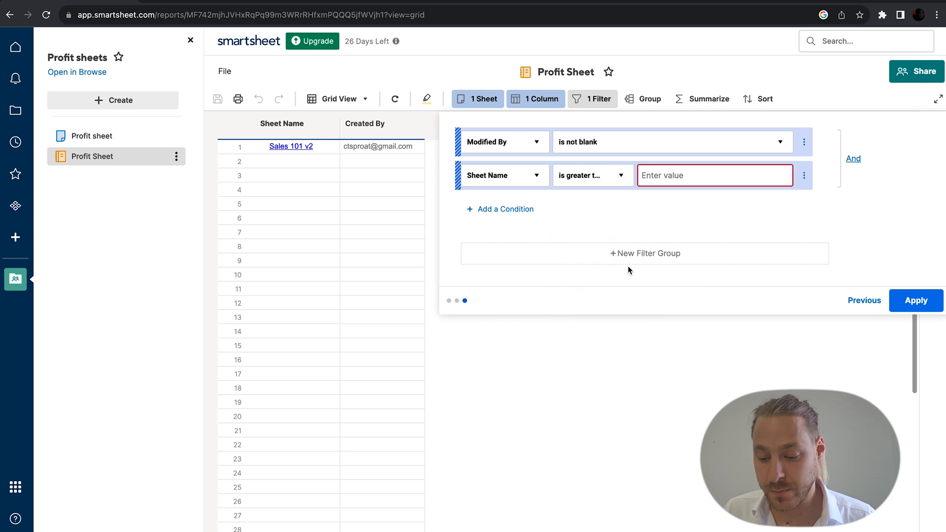
pyautogui.click(695, 179)
pyautogui.write('5')
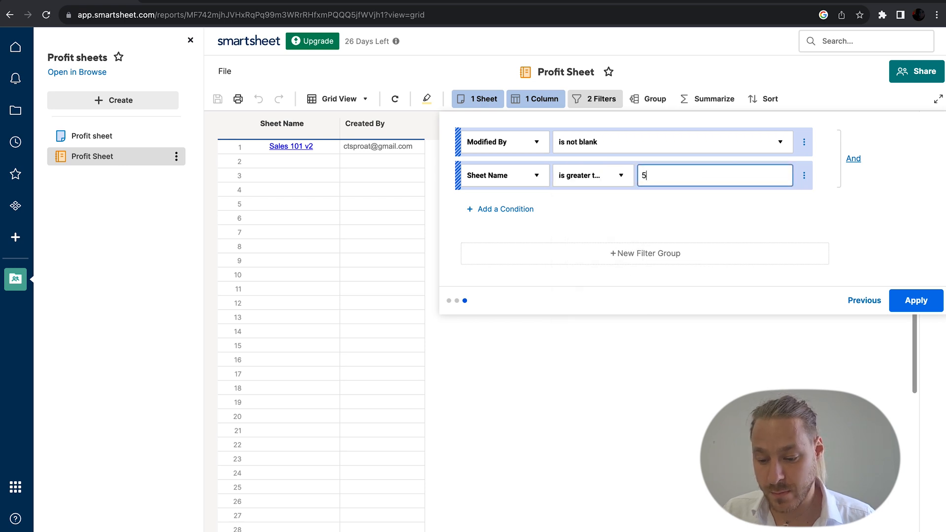
pyautogui.write('000')
pyautogui.click(916, 300)
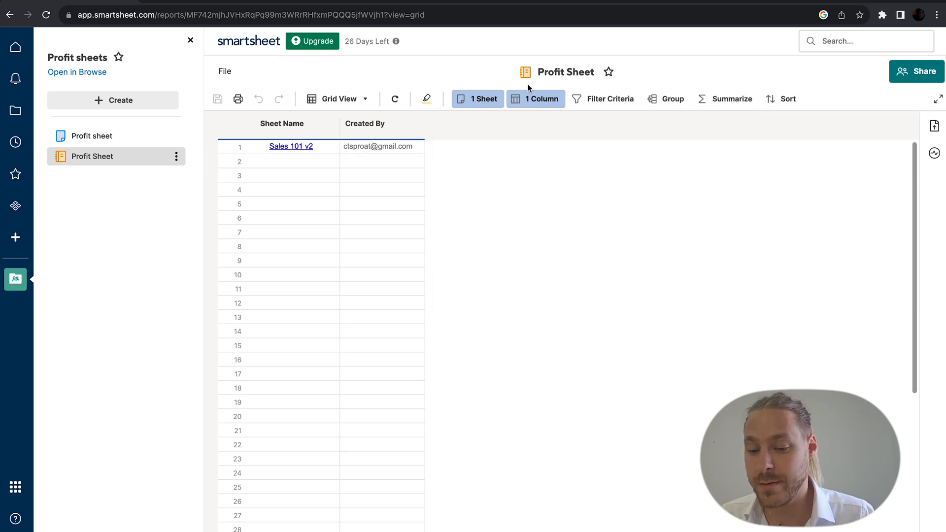
# Step: Add Test example from the Sheets folder as a second report source, keeping Grid View
pyautogui.click(485, 99)
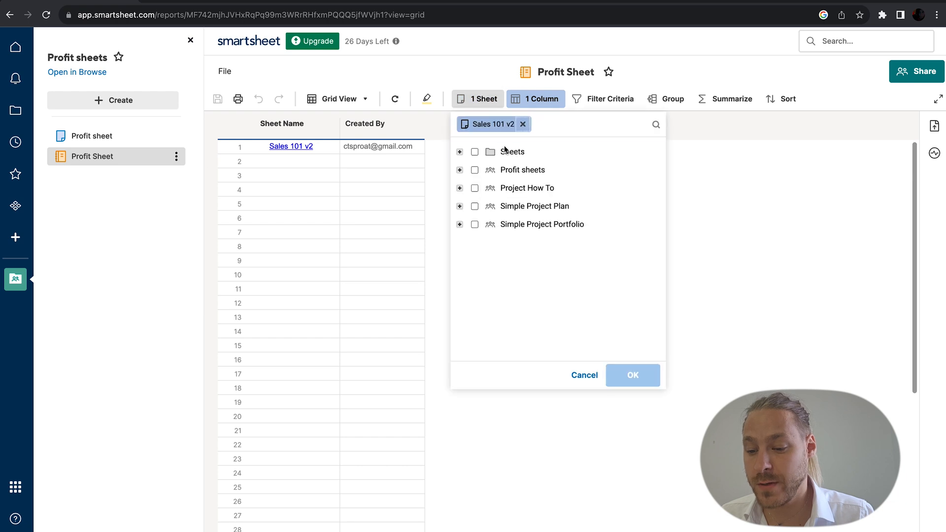
pyautogui.click(460, 152)
pyautogui.click(510, 226)
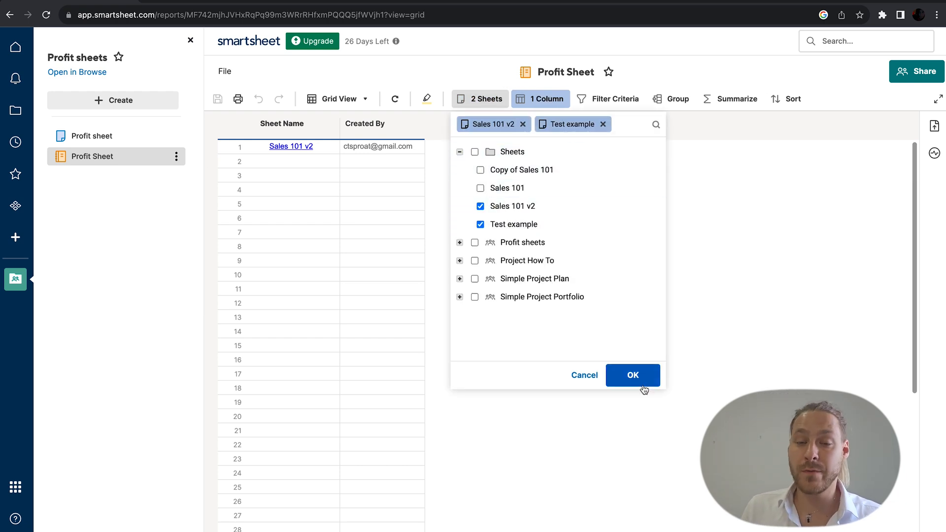
pyautogui.click(644, 384)
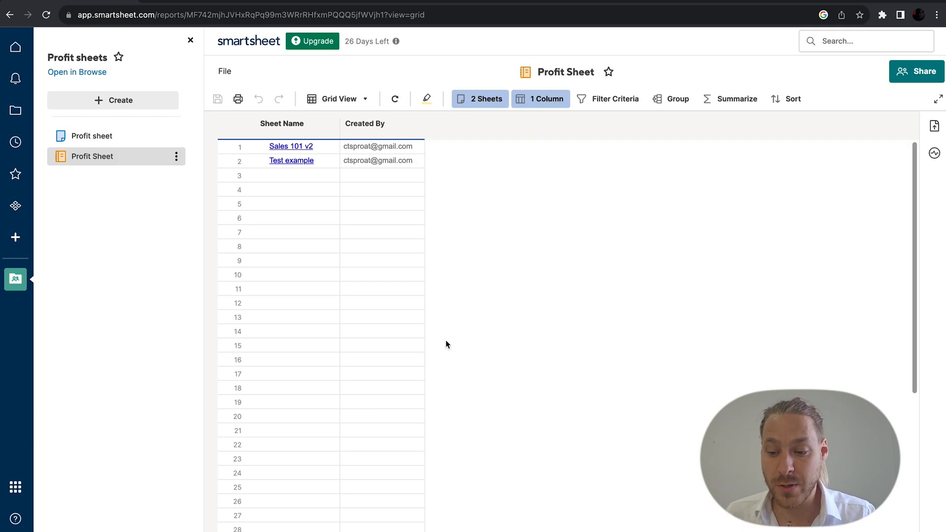
pyautogui.click(352, 99)
pyautogui.click(505, 168)
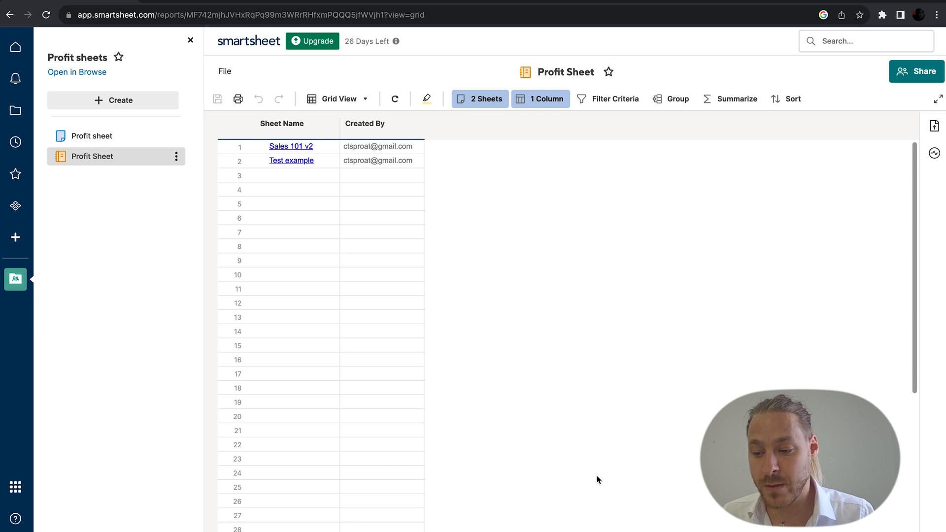
# Step: Add a Count summary of the Created By field to the Profit Sheet report
pyautogui.click(745, 98)
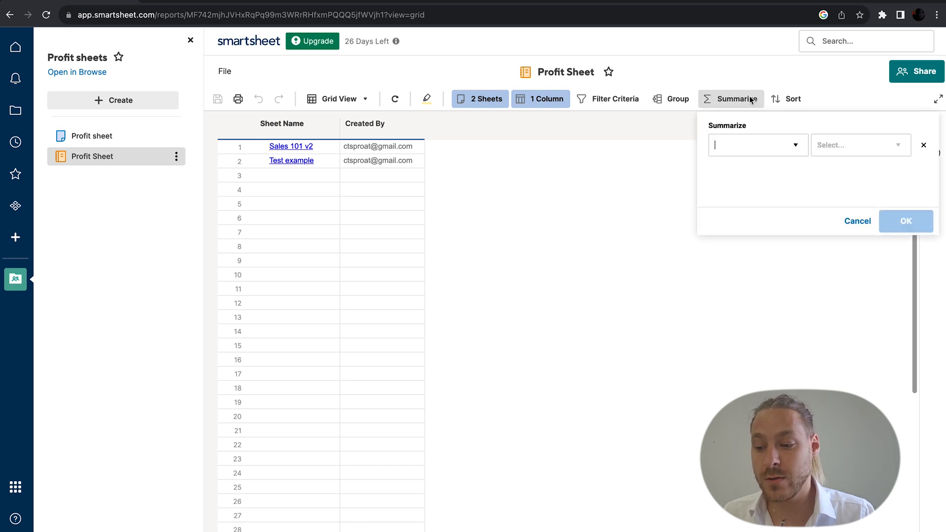
pyautogui.click(772, 150)
pyautogui.click(766, 176)
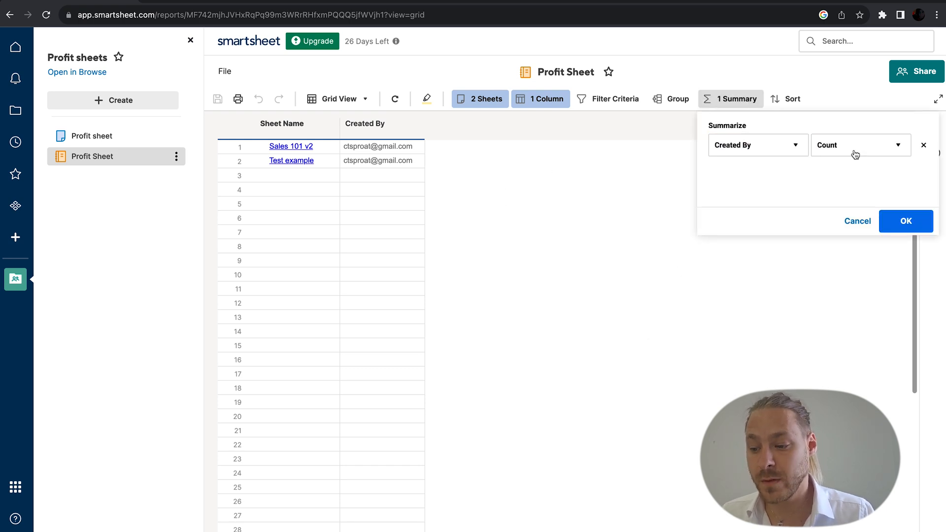
pyautogui.click(857, 152)
pyautogui.click(852, 178)
pyautogui.click(892, 216)
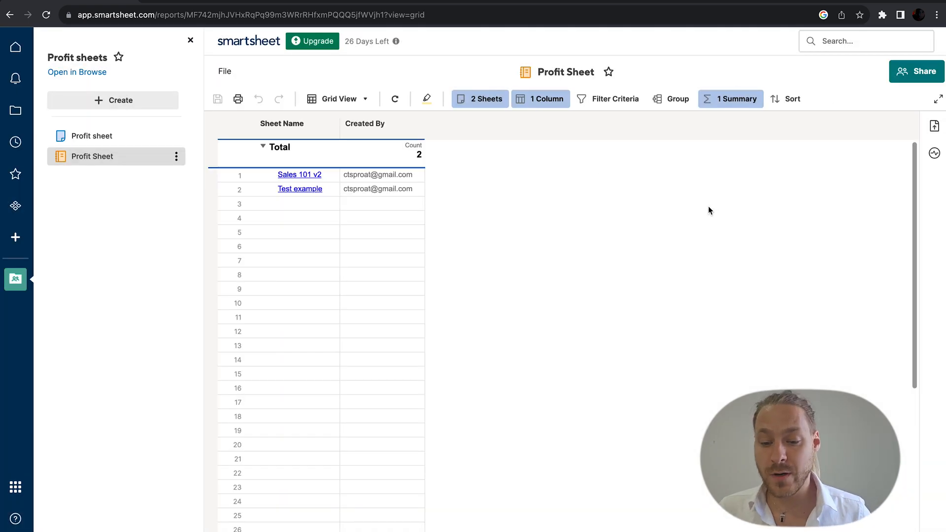
pyautogui.click(420, 158)
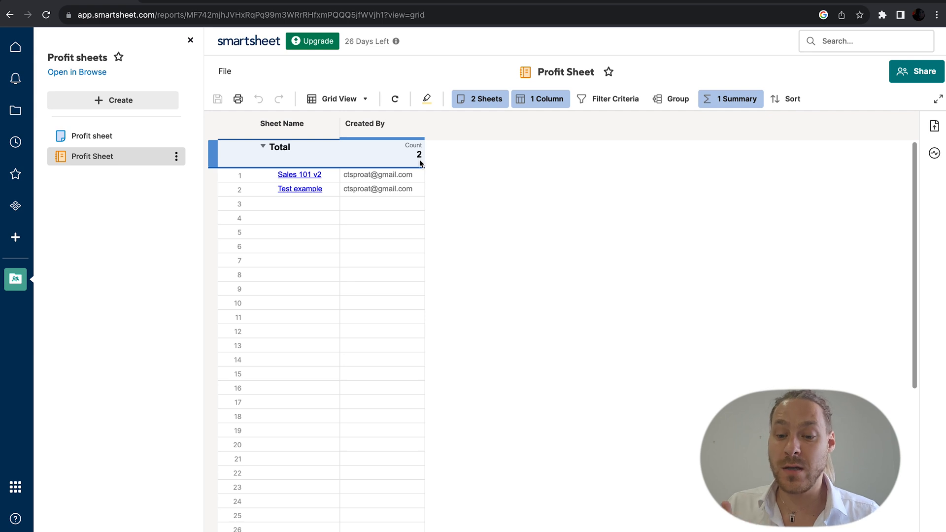
# Step: Group the report's rows by Sheet Name, sorted ascending
pyautogui.click(638, 129)
pyautogui.click(671, 99)
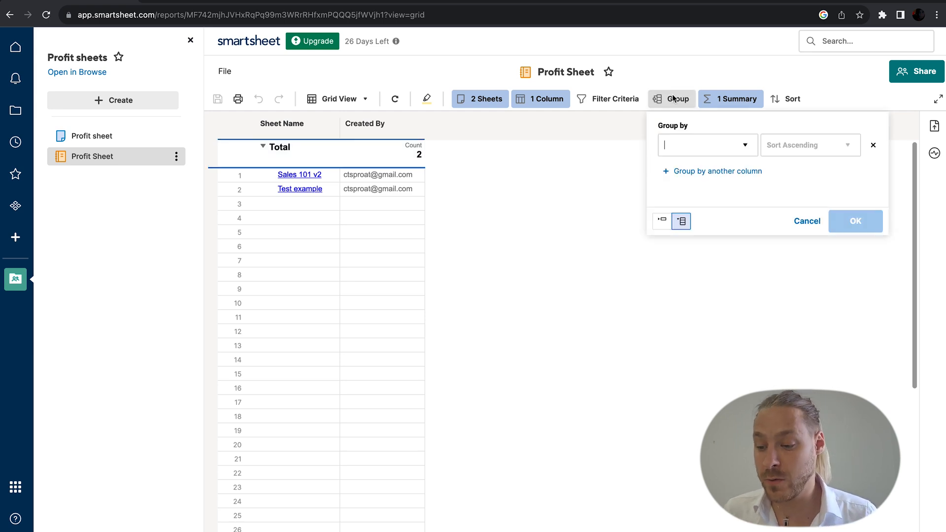
pyautogui.click(715, 139)
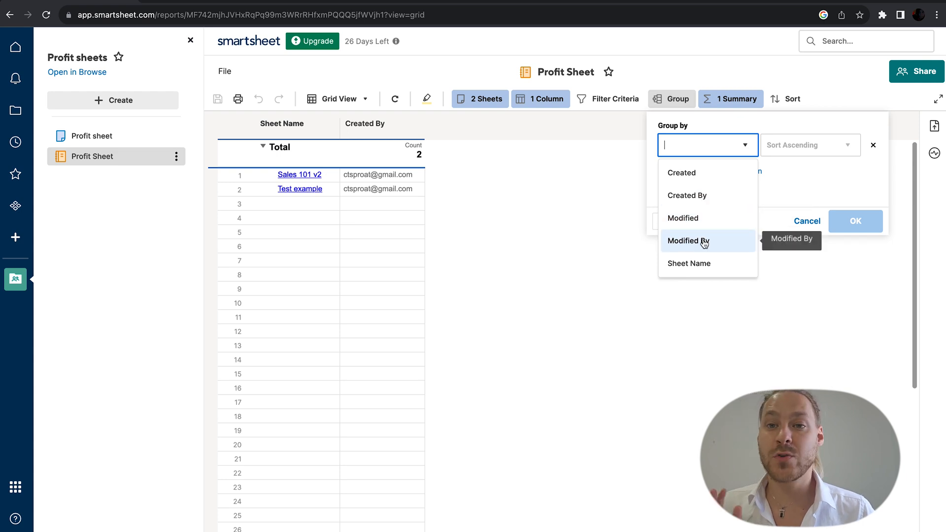
pyautogui.click(704, 261)
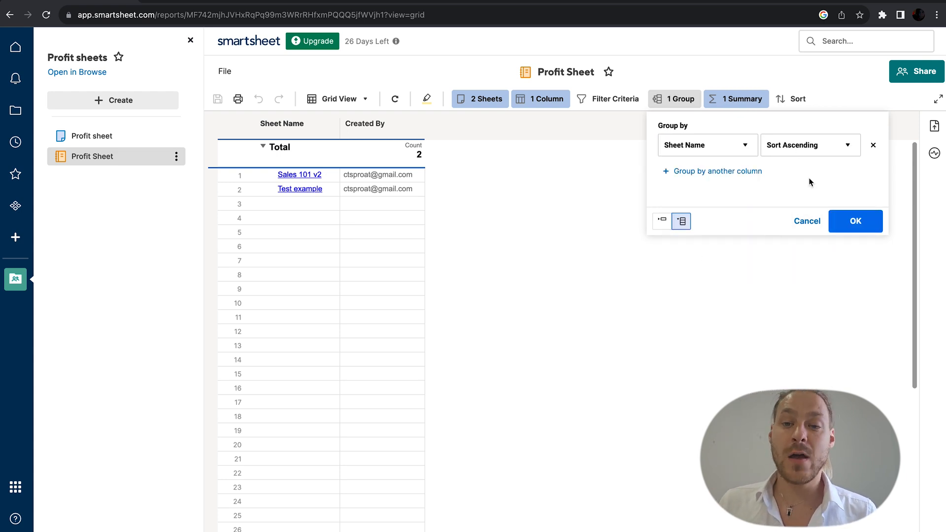
pyautogui.click(862, 227)
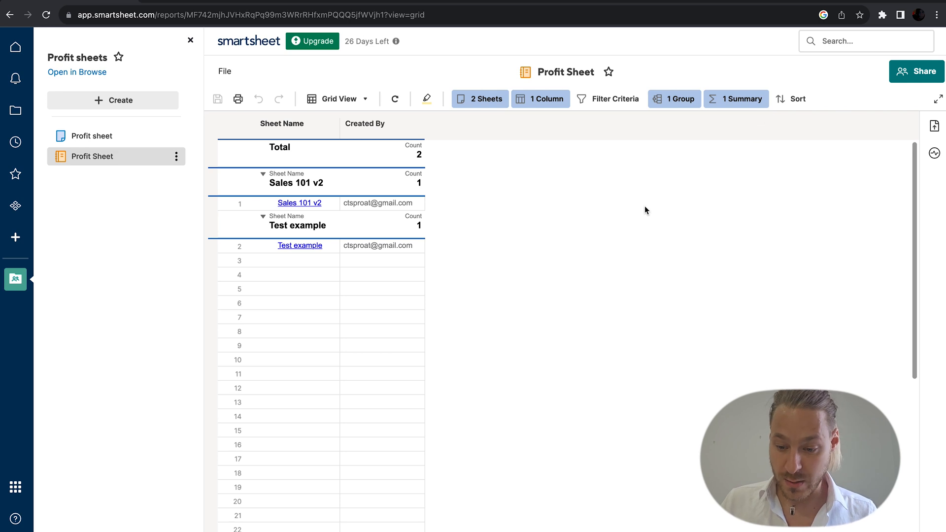
# Step: Turn on Highlight Changes for the Profit Sheet report
pyautogui.click(373, 173)
pyautogui.click(427, 100)
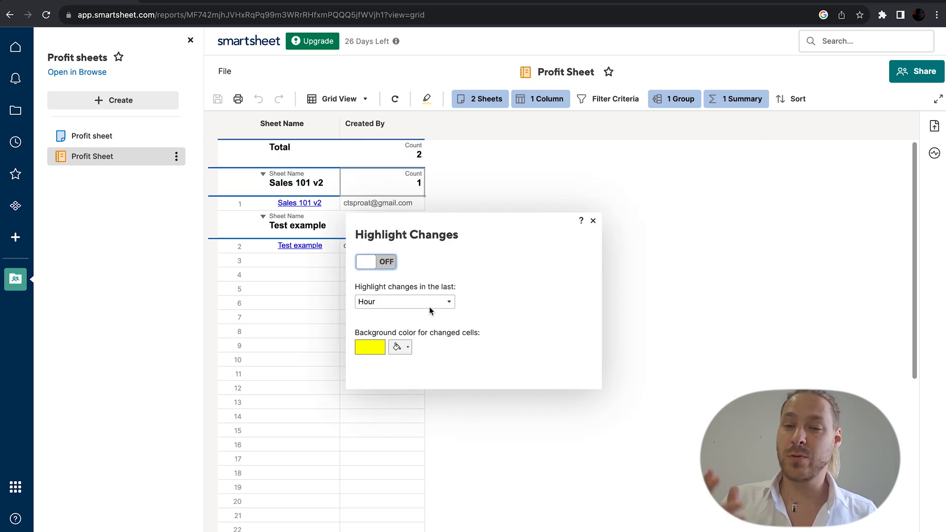
pyautogui.click(379, 261)
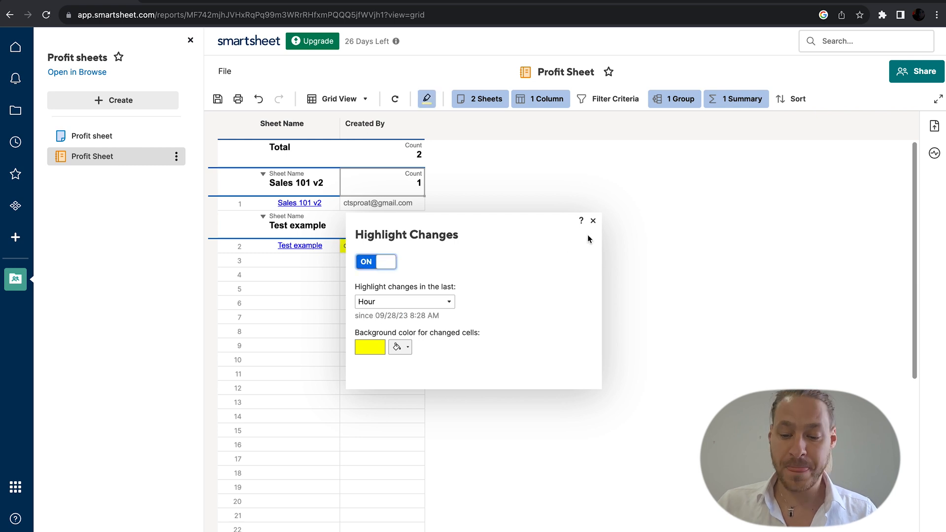
pyautogui.click(593, 221)
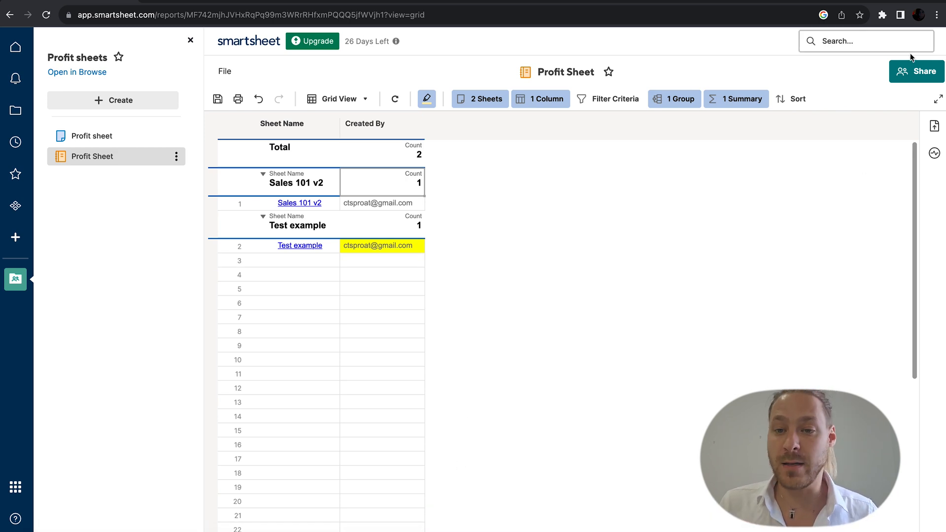
# Step: Go to Browse > Workspaces and bring up the Create options
pyautogui.click(13, 114)
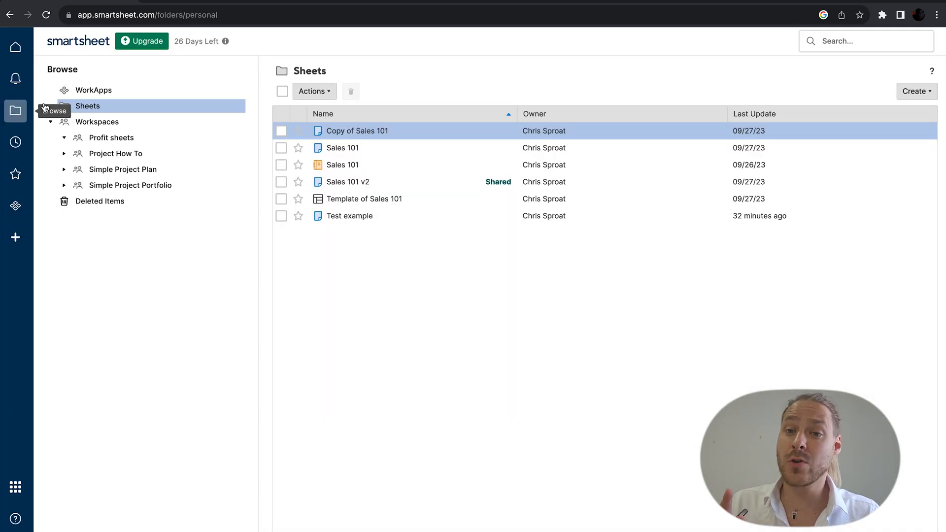
pyautogui.click(210, 122)
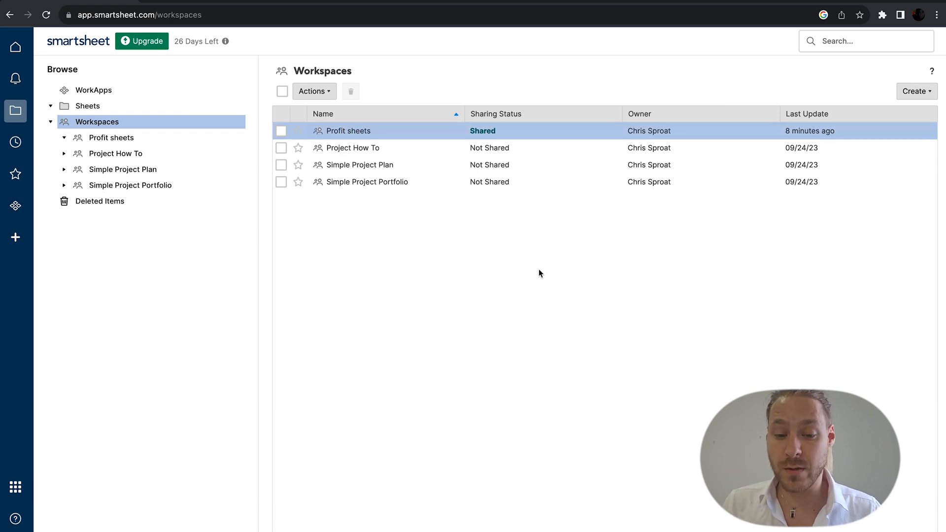
pyautogui.click(913, 93)
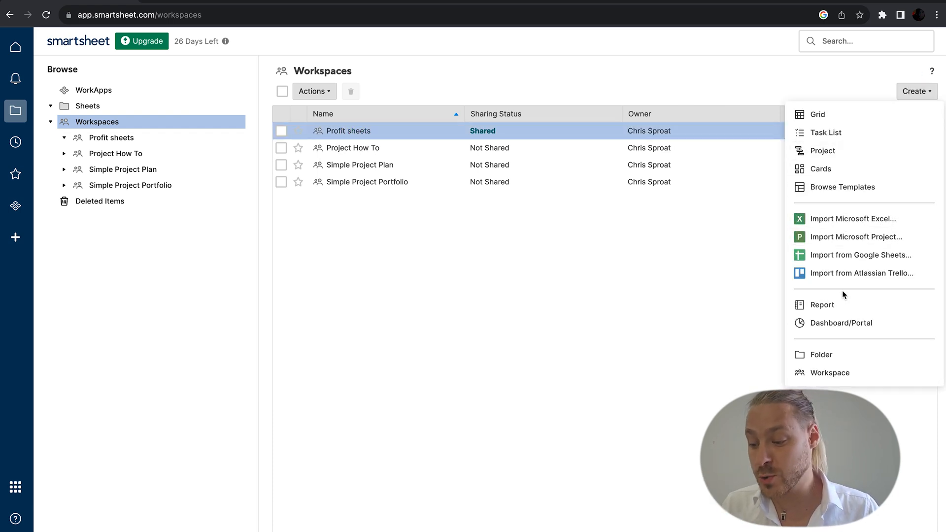
# Step: Create a new Dashboard/Portal and name it 'Test Dashboard'
pyautogui.click(841, 324)
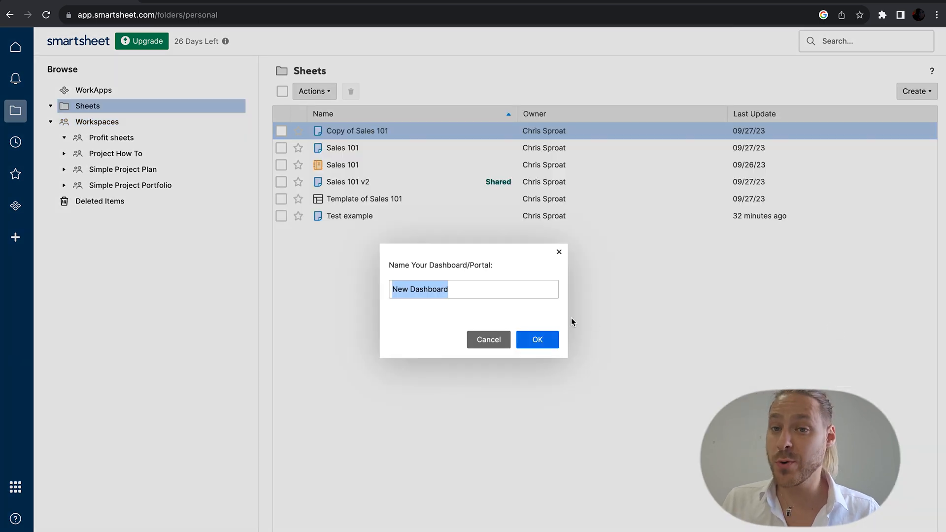
pyautogui.press('BackSpace')
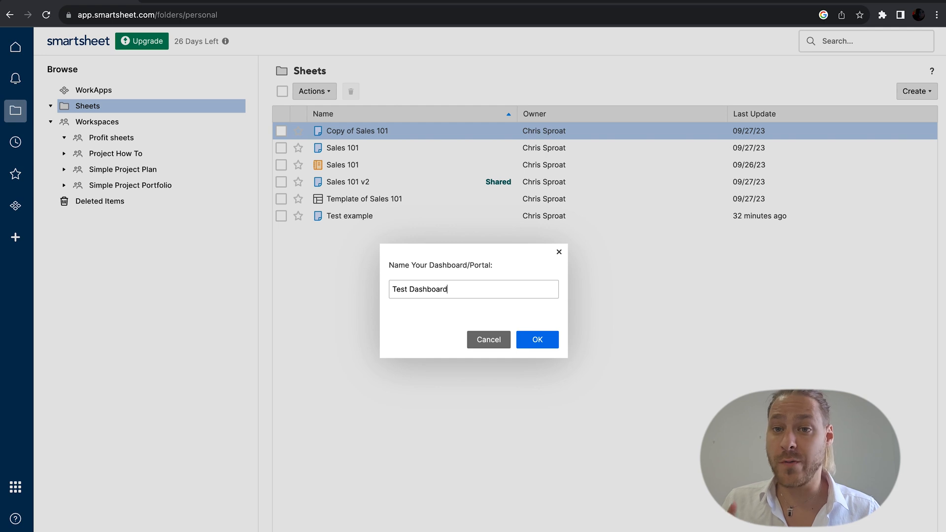
pyautogui.press('Return')
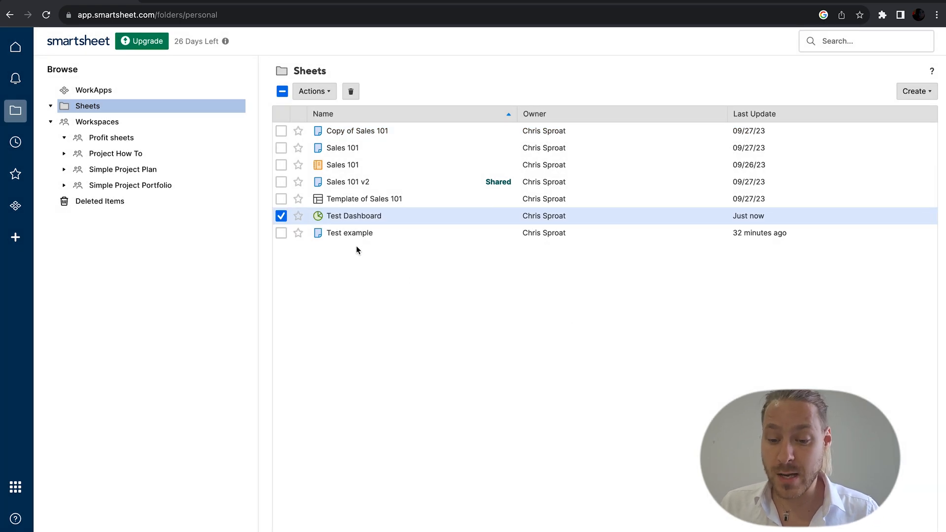
# Step: Open Test Dashboard and place an empty Metric widget on it
pyautogui.click(349, 217)
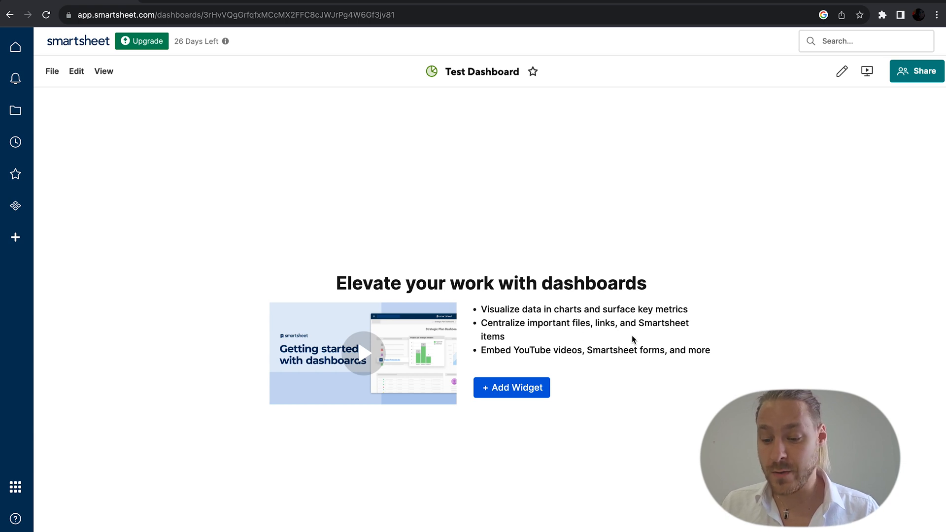
pyautogui.click(512, 389)
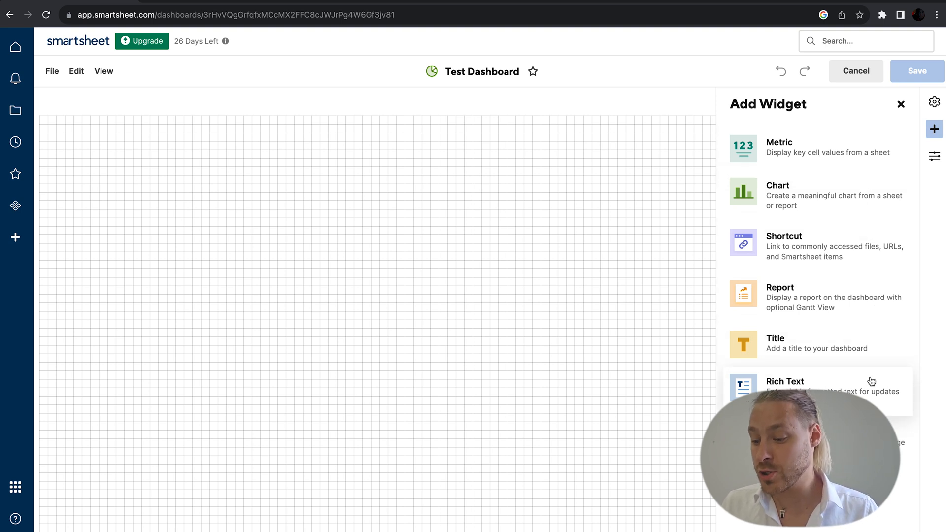
pyautogui.click(830, 146)
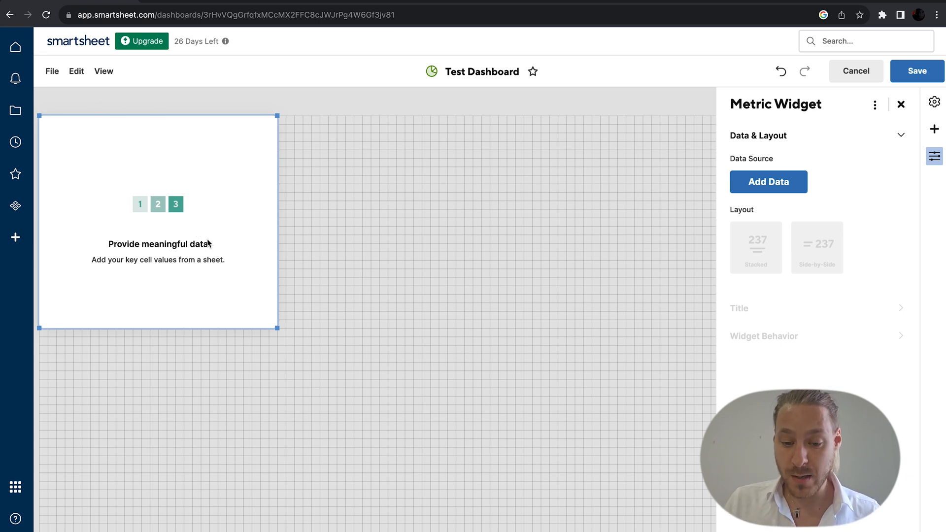
# Step: Use the Sales 101 sheet as the metric widget's data source
pyautogui.click(746, 190)
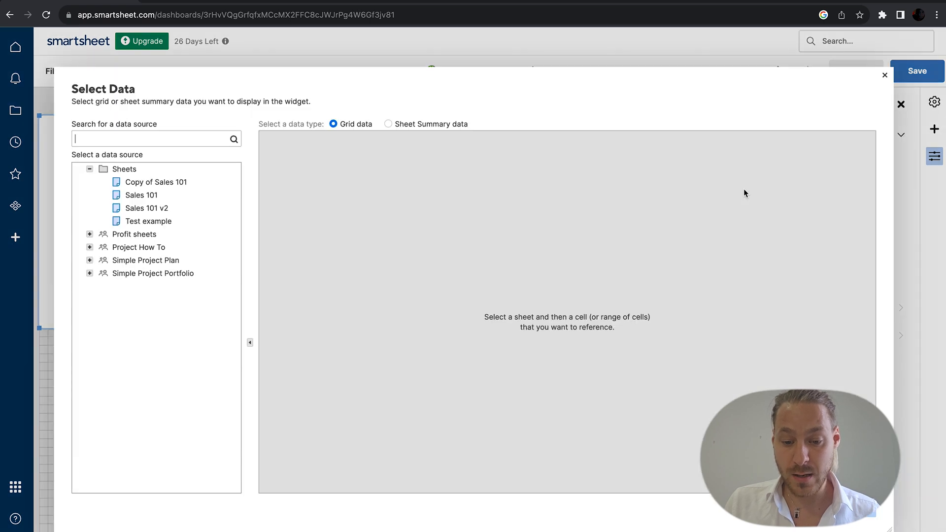
pyautogui.click(140, 195)
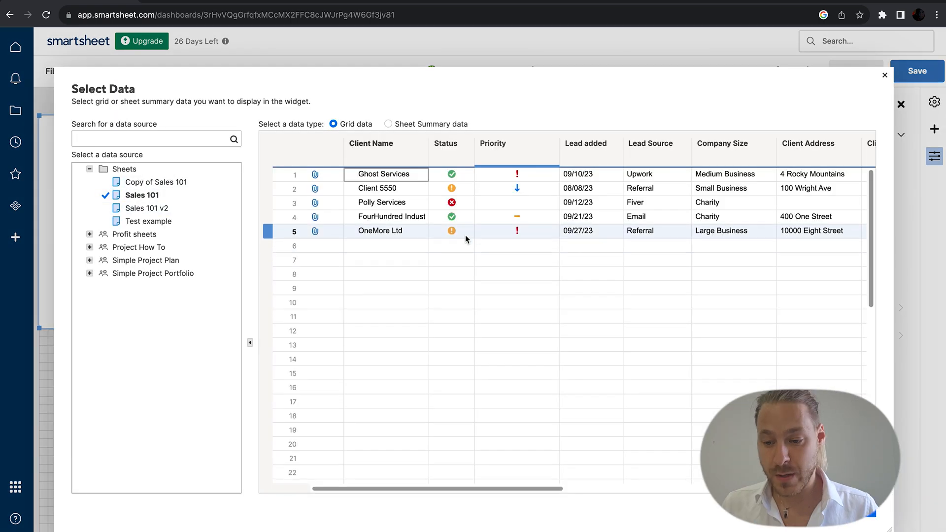
pyautogui.click(855, 509)
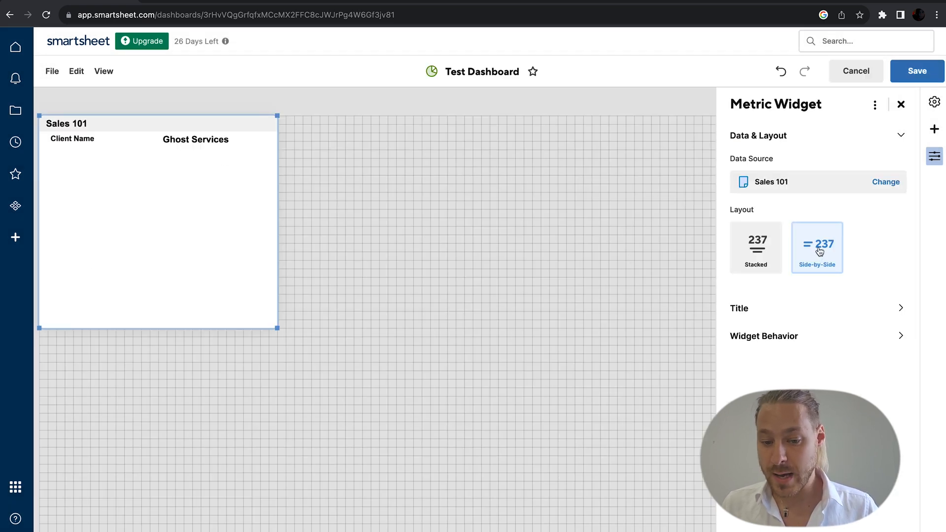
# Step: Give the metric widget a stacked layout with left-aligned content
pyautogui.click(768, 252)
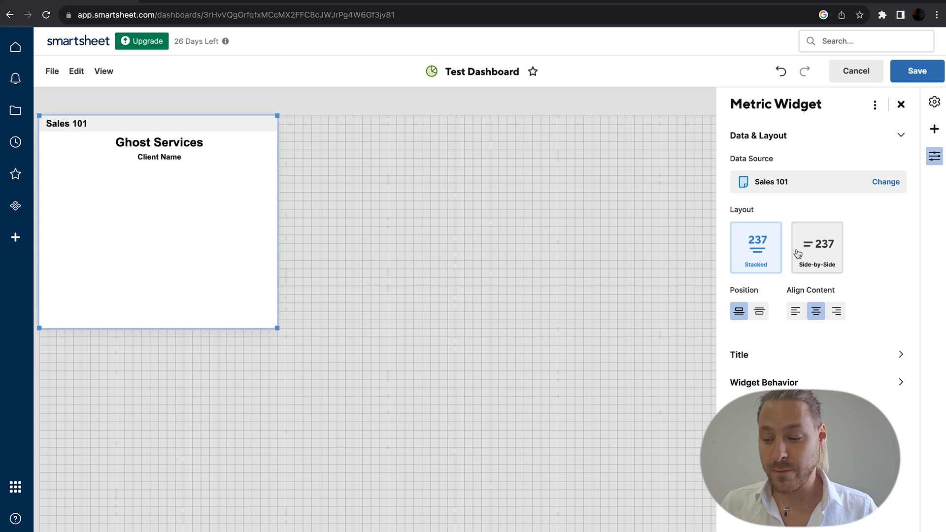
pyautogui.click(795, 311)
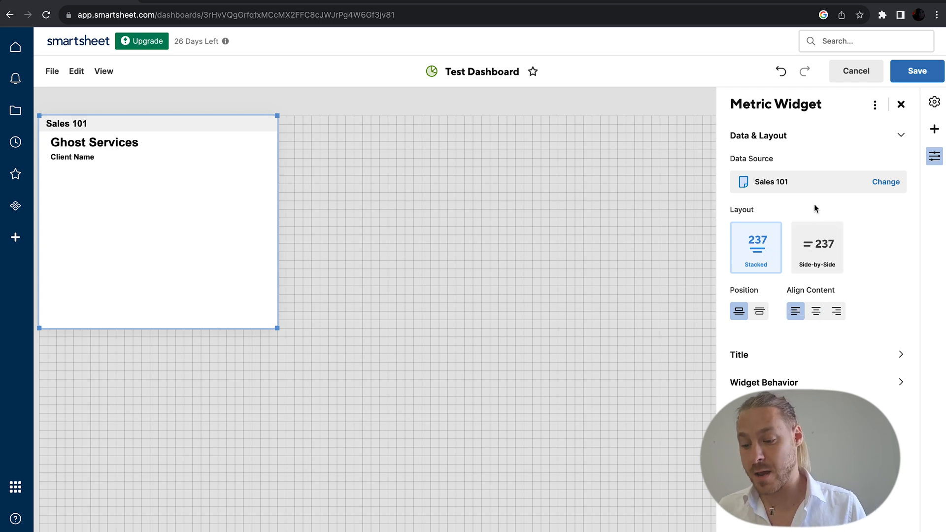
pyautogui.click(777, 353)
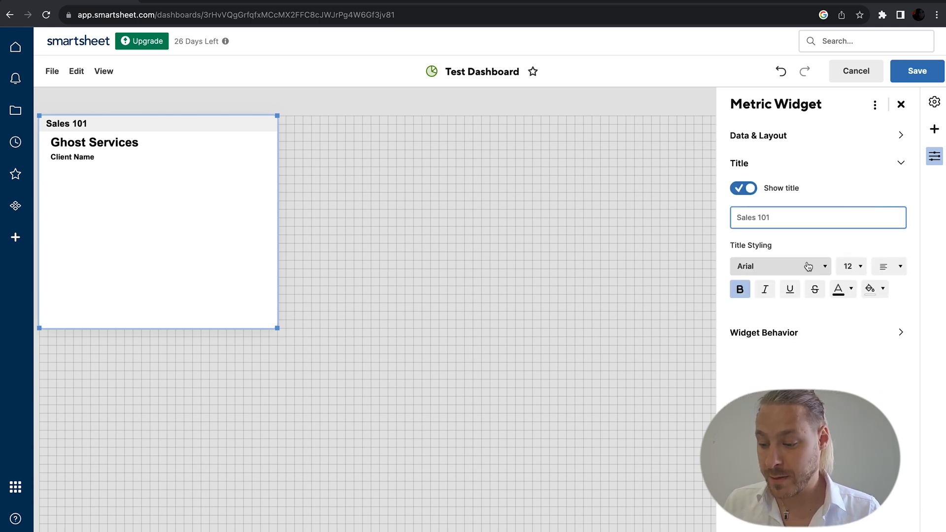
# Step: Style the metric widget title in Gill Sans with a blue fill
pyautogui.click(811, 266)
pyautogui.click(769, 347)
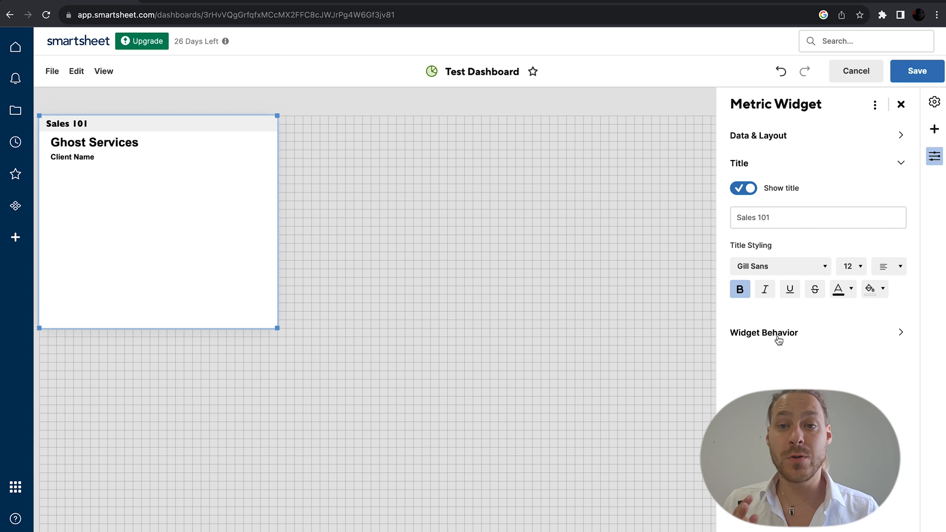
pyautogui.click(872, 289)
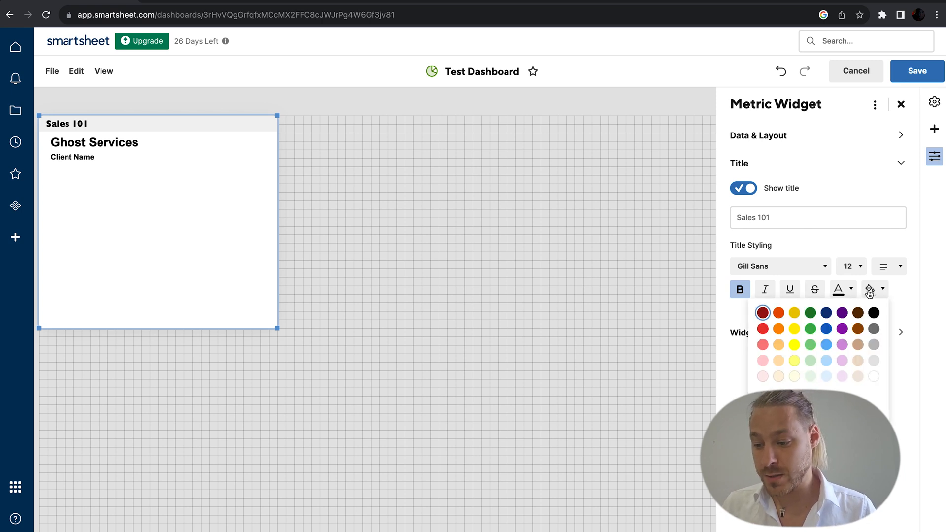
pyautogui.click(834, 335)
# Step: Set the widget's click behavior to open the Sales 101 v2 Smartsheet item
pyautogui.click(802, 340)
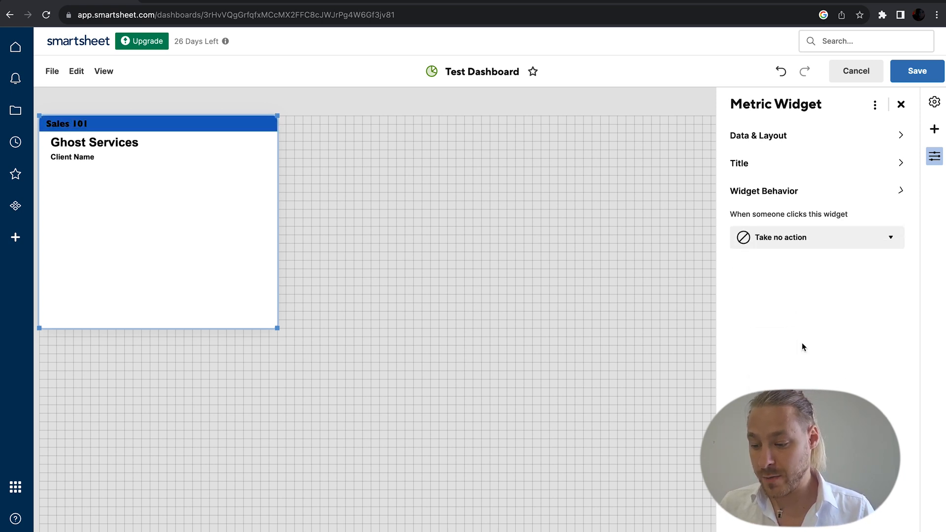
pyautogui.click(797, 239)
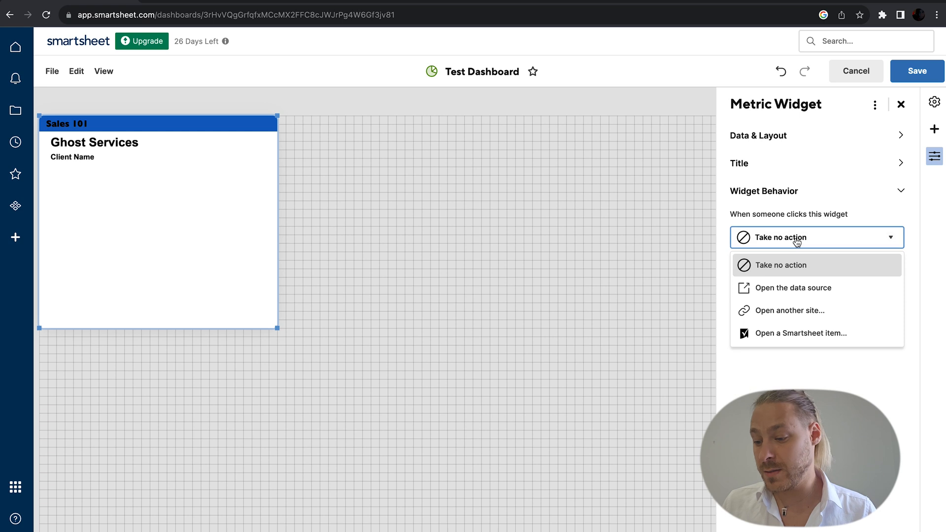
pyautogui.click(802, 292)
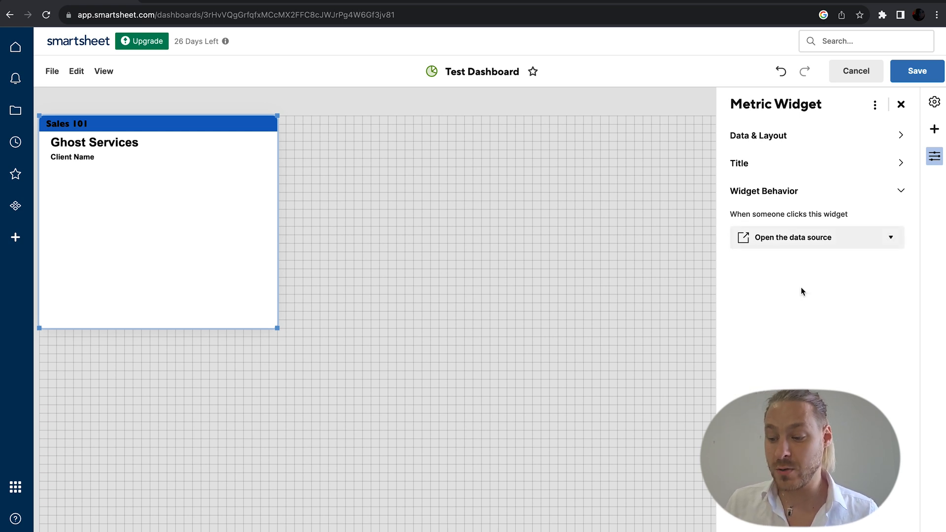
pyautogui.click(818, 241)
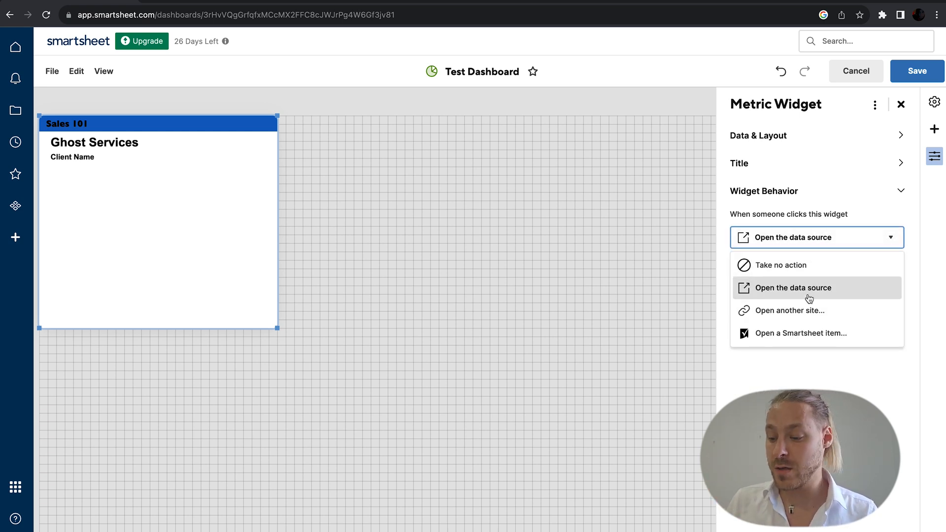
pyautogui.click(804, 341)
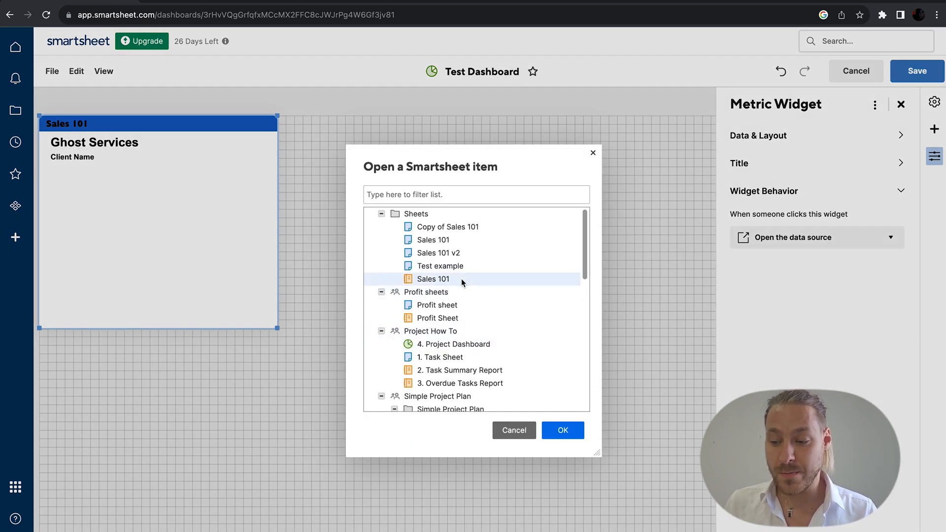
pyautogui.click(451, 252)
pyautogui.click(563, 431)
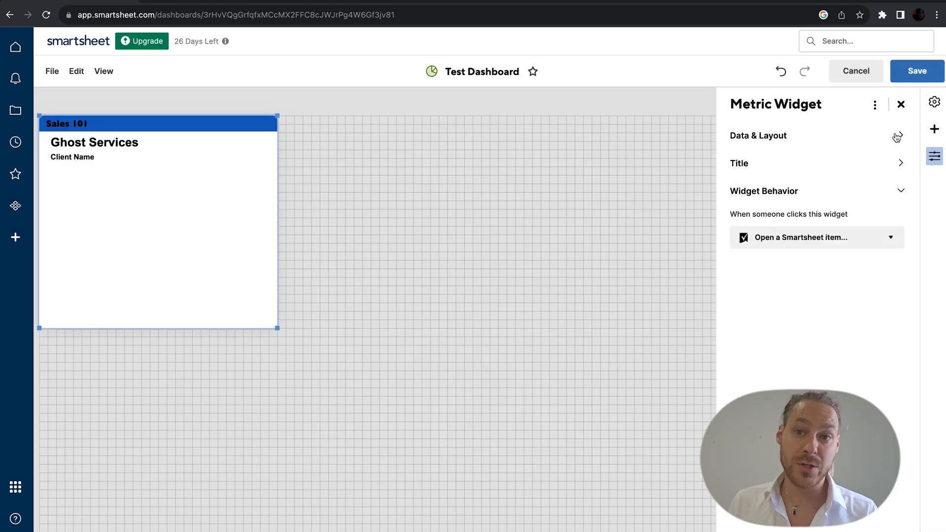
pyautogui.click(902, 105)
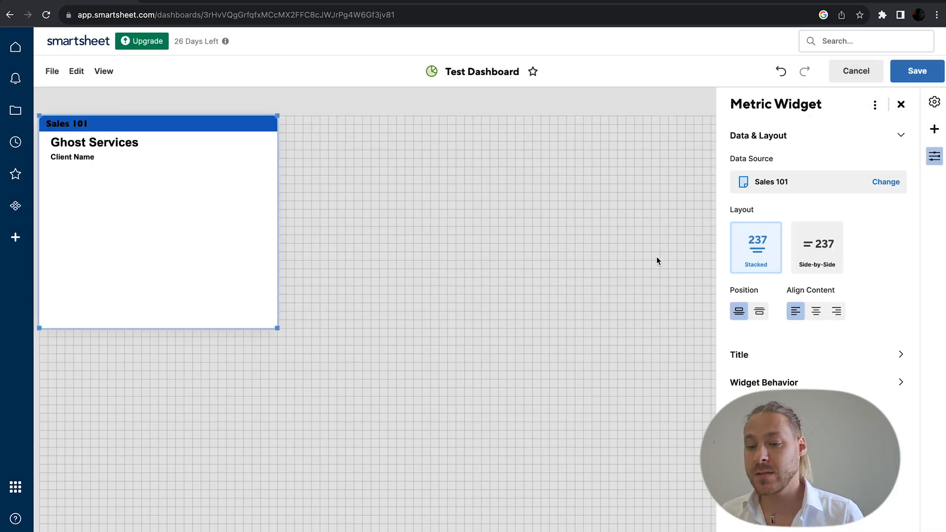
# Step: Add a Chart widget using the Sales 101 v2 sheet as its data
pyautogui.click(902, 104)
pyautogui.click(936, 131)
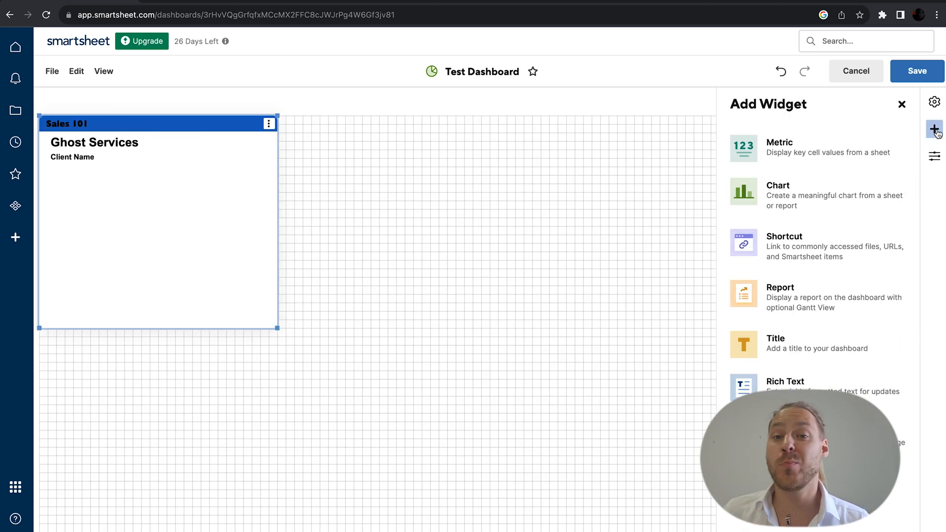
pyautogui.click(811, 191)
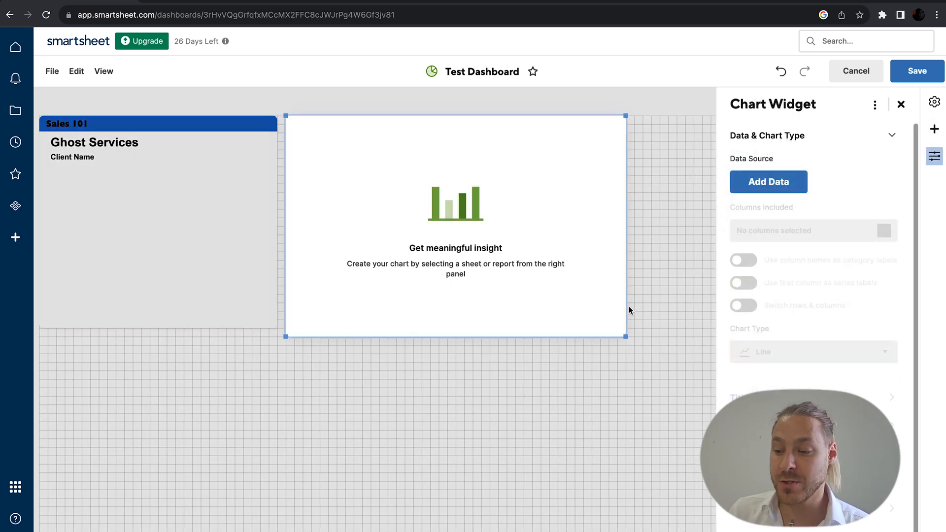
pyautogui.click(765, 185)
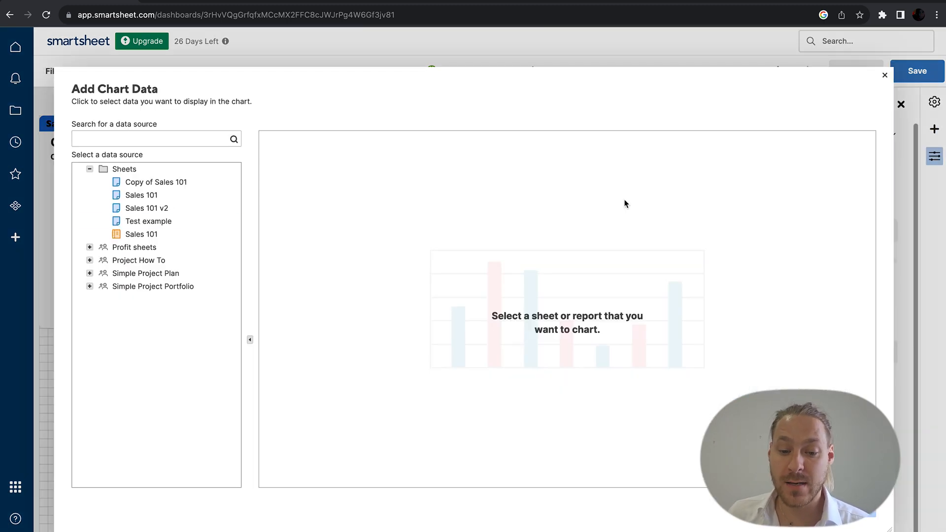
pyautogui.click(173, 212)
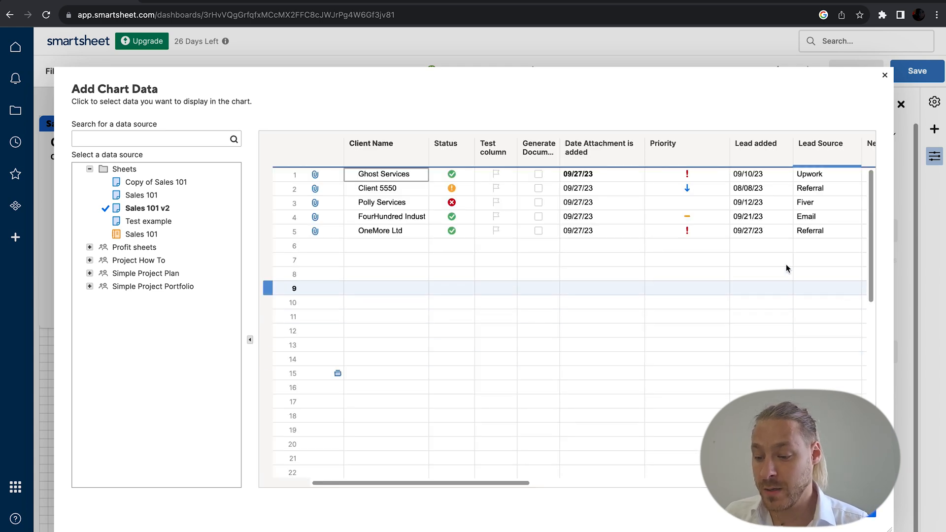
# Step: Select only row 1 of Sales 101 v2 as the chart data
pyautogui.hscroll(10, 690, 239)
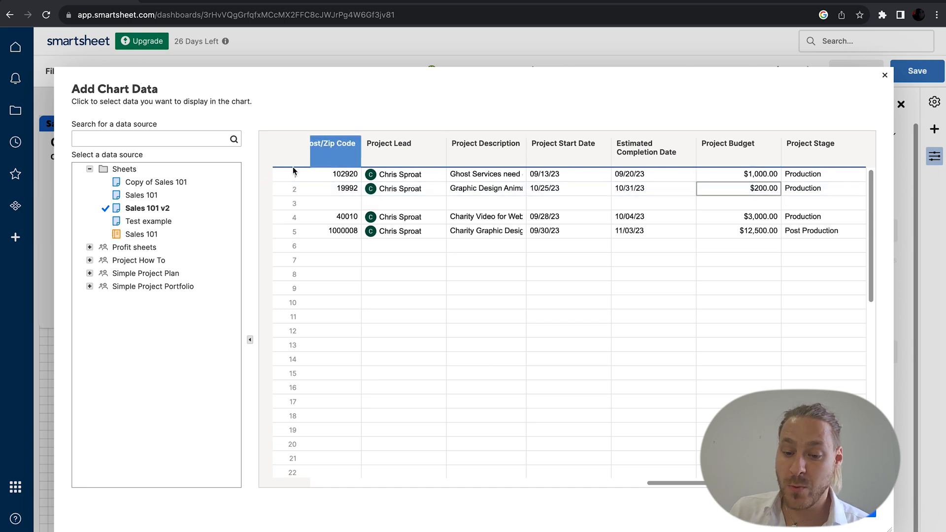
pyautogui.click(268, 180)
pyautogui.click(269, 189)
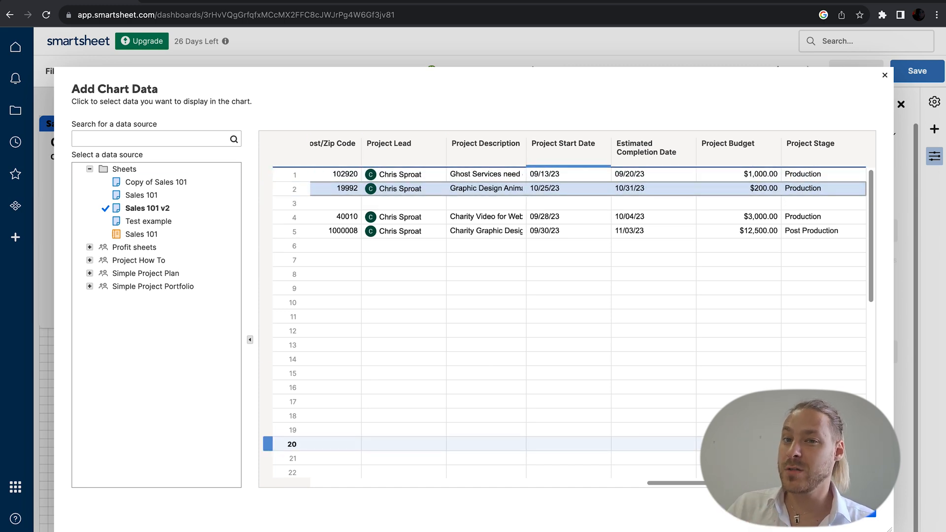
pyautogui.keyDown('shift'); pyautogui.click(269, 175); pyautogui.keyUp('shift')
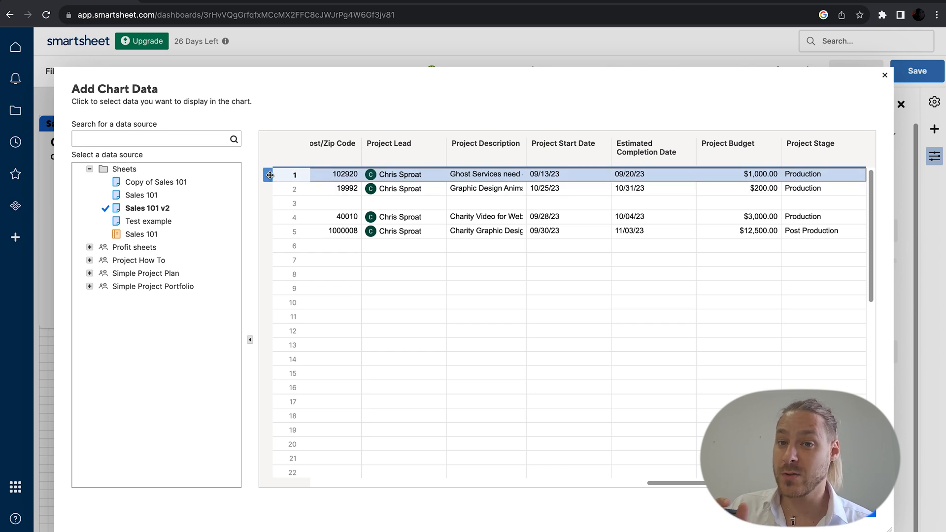
pyautogui.click(269, 189)
pyautogui.click(268, 177)
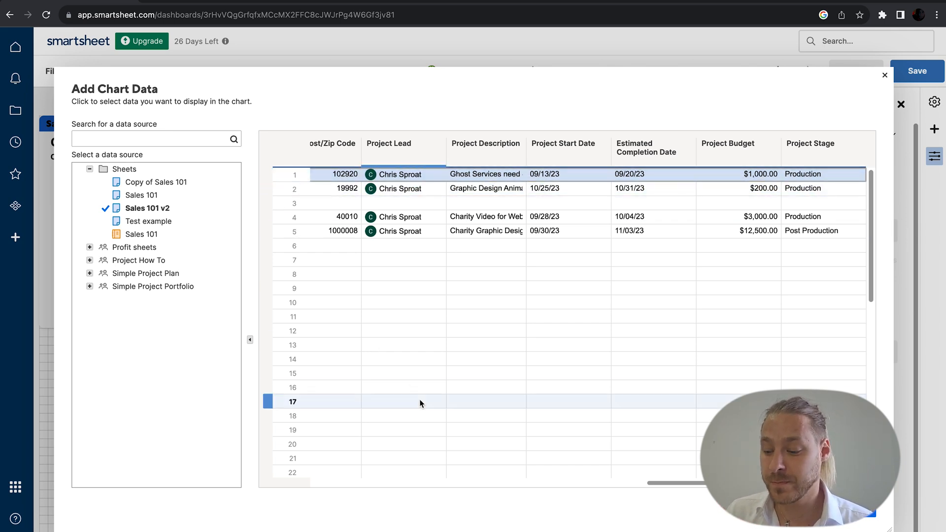
pyautogui.press('Return')
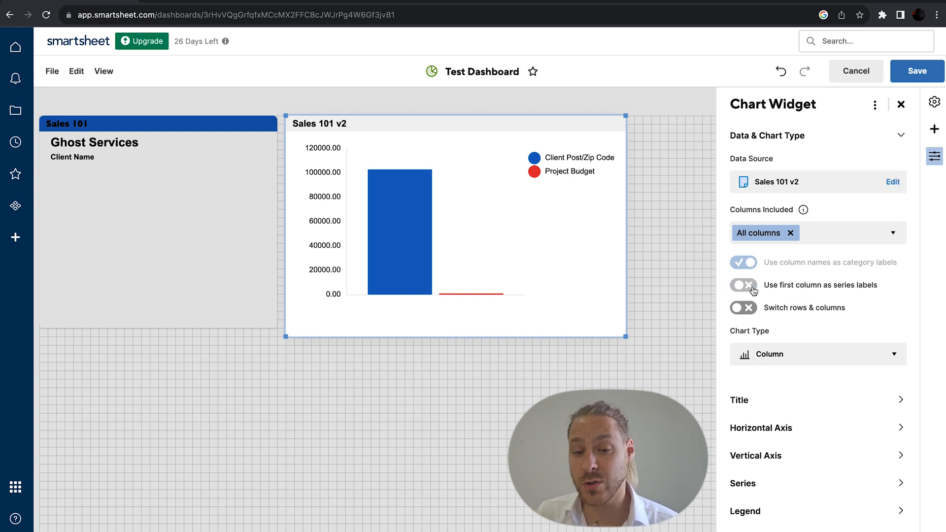
# Step: Switch the chart's rows and columns and make it a Bar chart
pyautogui.click(751, 309)
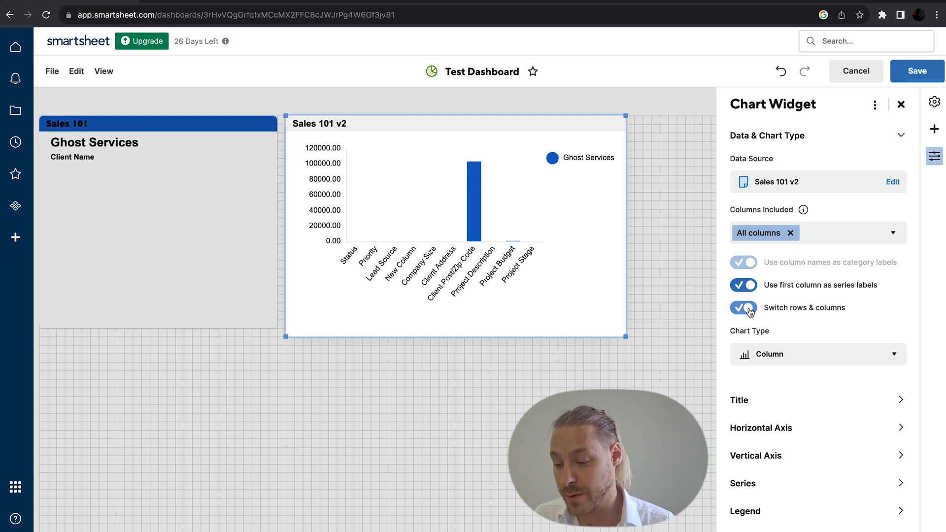
pyautogui.click(744, 357)
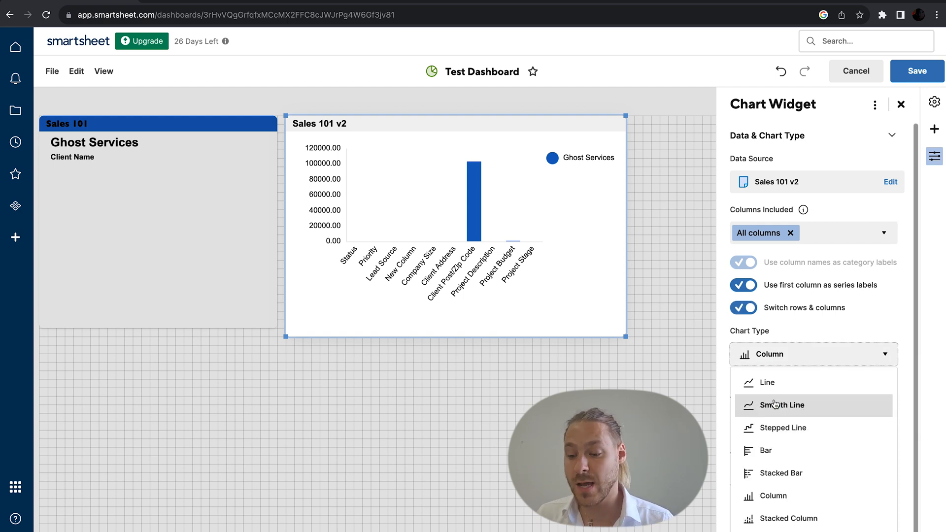
pyautogui.click(780, 389)
pyautogui.click(788, 365)
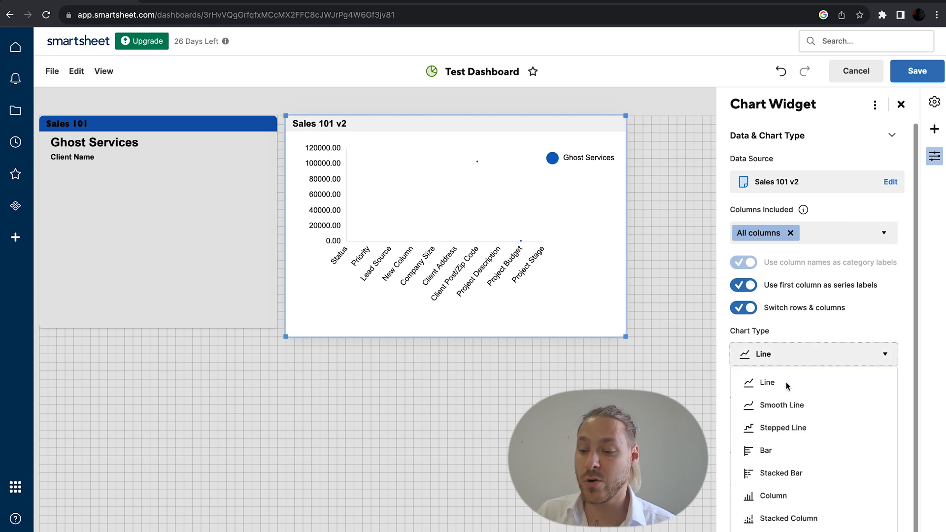
pyautogui.click(790, 458)
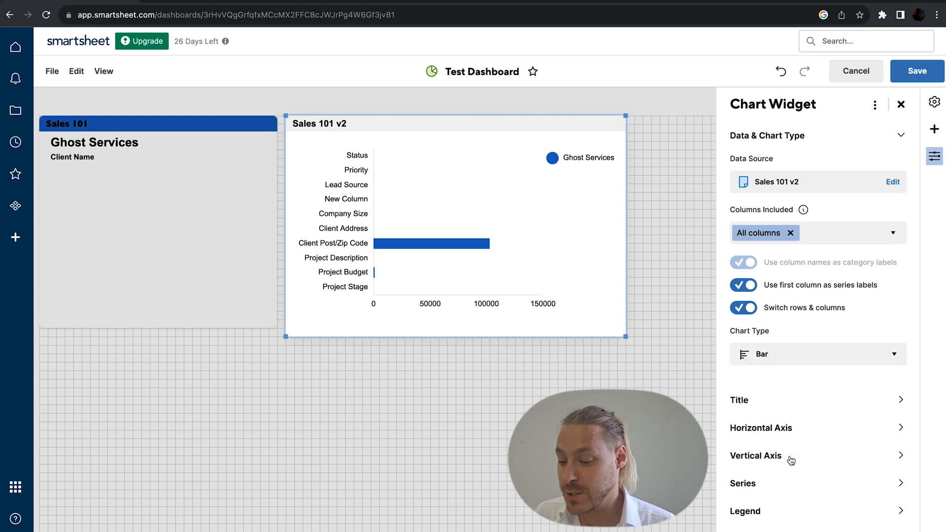
# Step: Expand the Vertical Axis, Series, Legend and Widget Behavior settings, then add a Shortcut widget
pyautogui.click(791, 460)
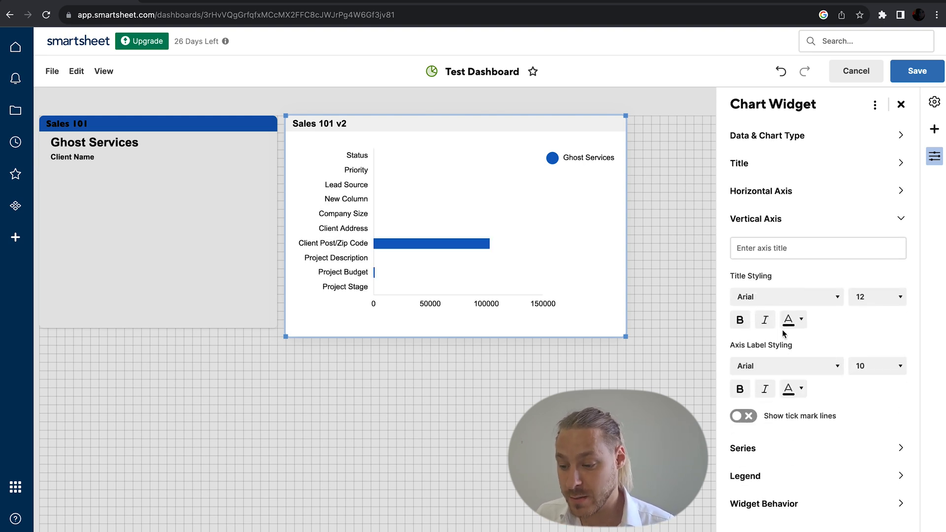
pyautogui.click(764, 456)
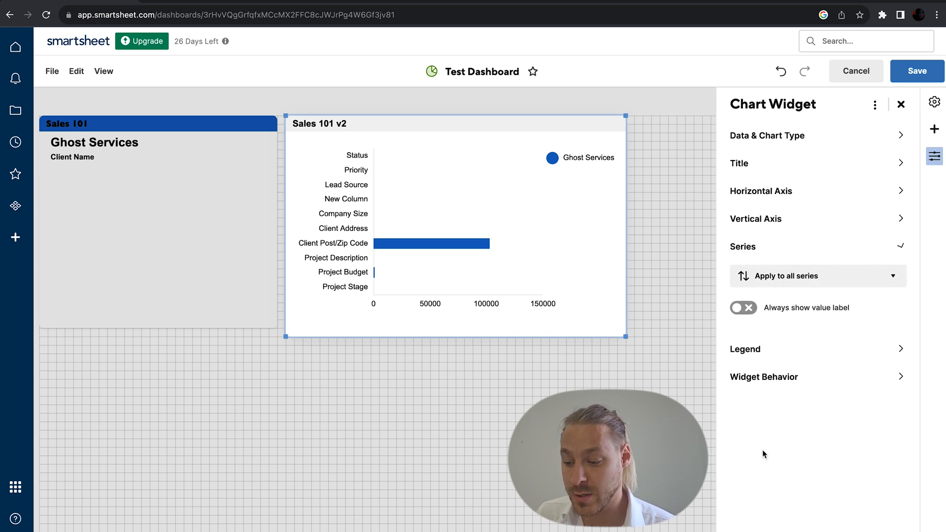
pyautogui.click(781, 350)
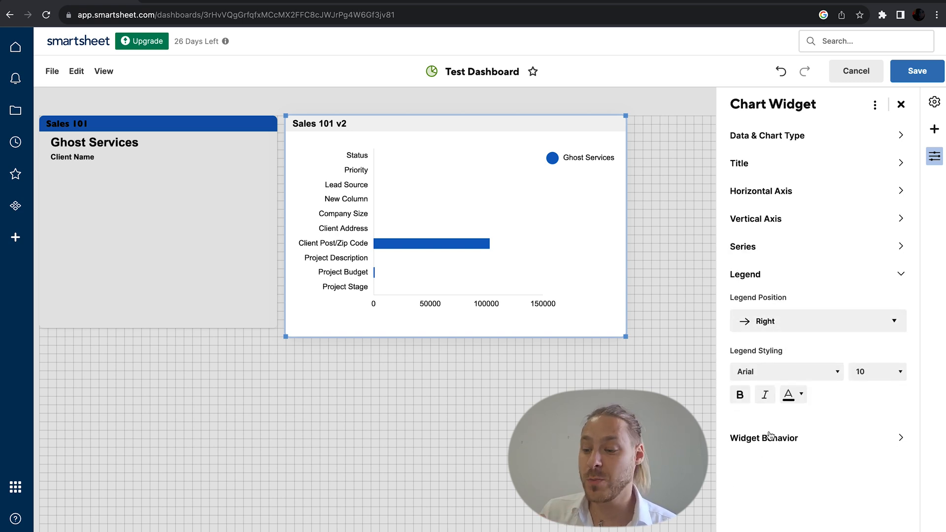
pyautogui.click(770, 436)
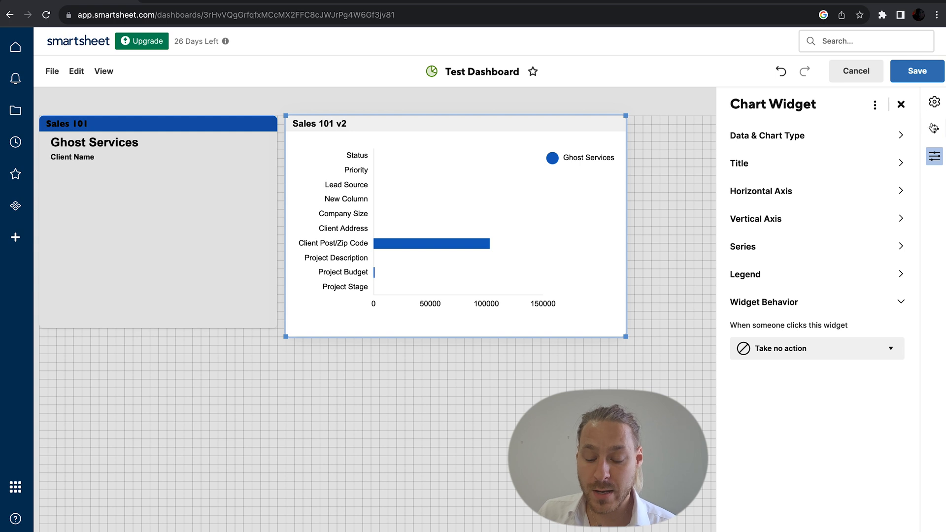
pyautogui.click(934, 129)
pyautogui.click(788, 243)
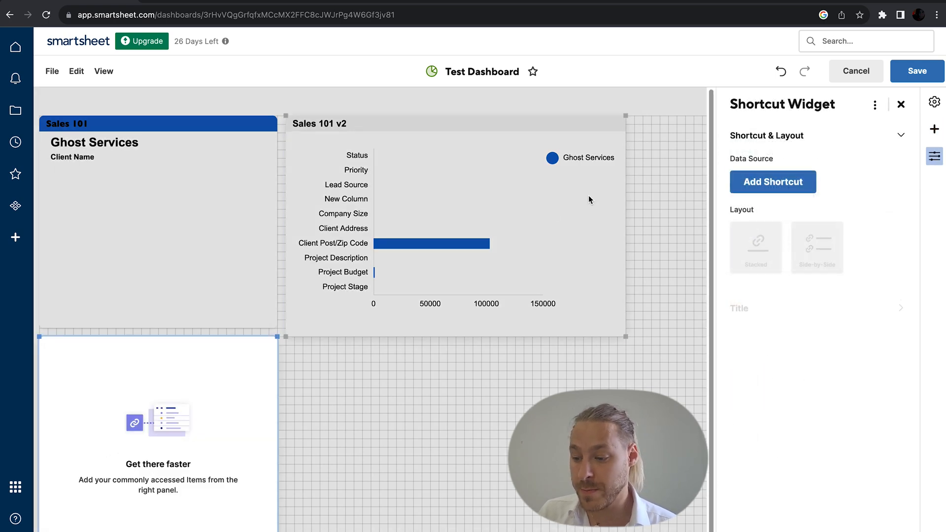
pyautogui.click(757, 179)
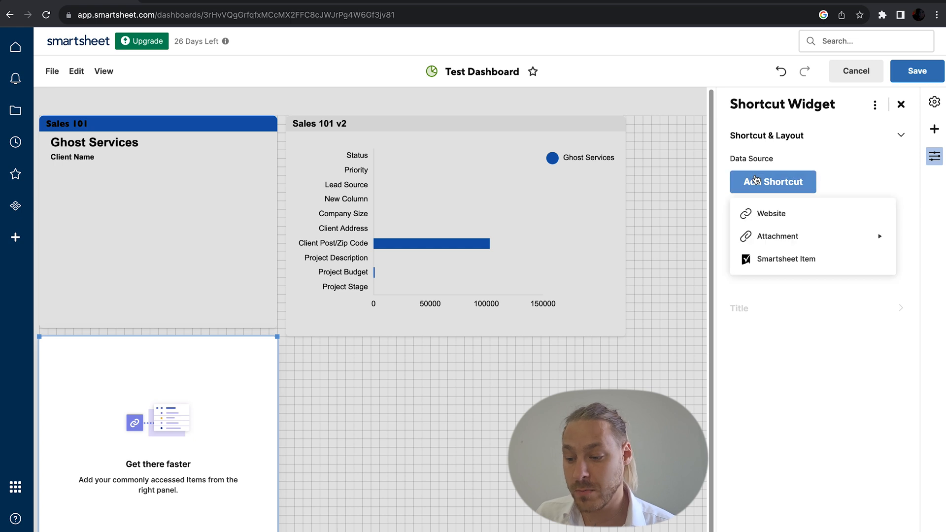
pyautogui.click(762, 213)
pyautogui.click(778, 213)
pyautogui.write('onitstudio.co.uk')
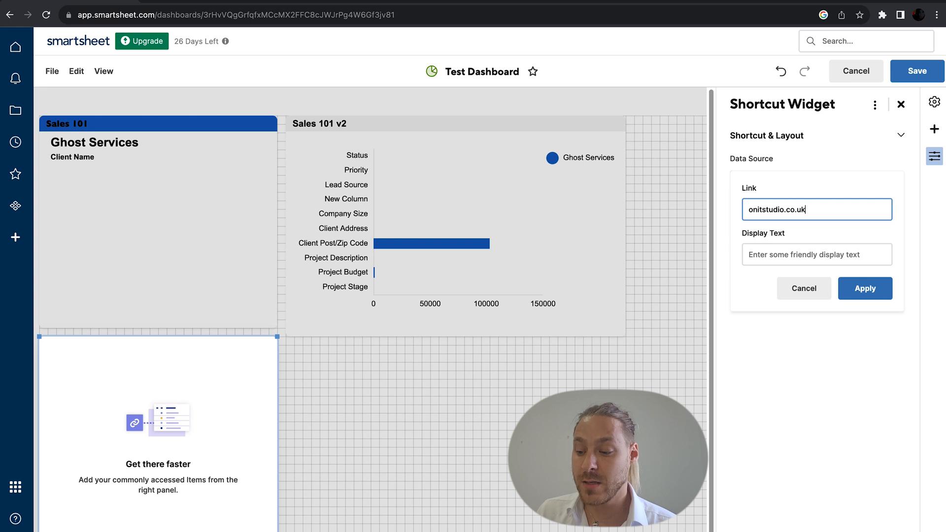
pyautogui.click(832, 254)
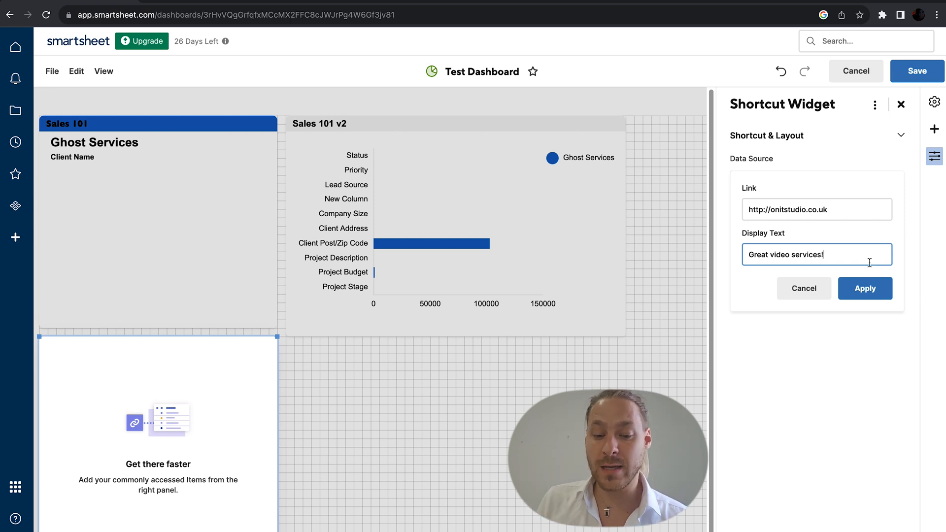
pyautogui.click(862, 289)
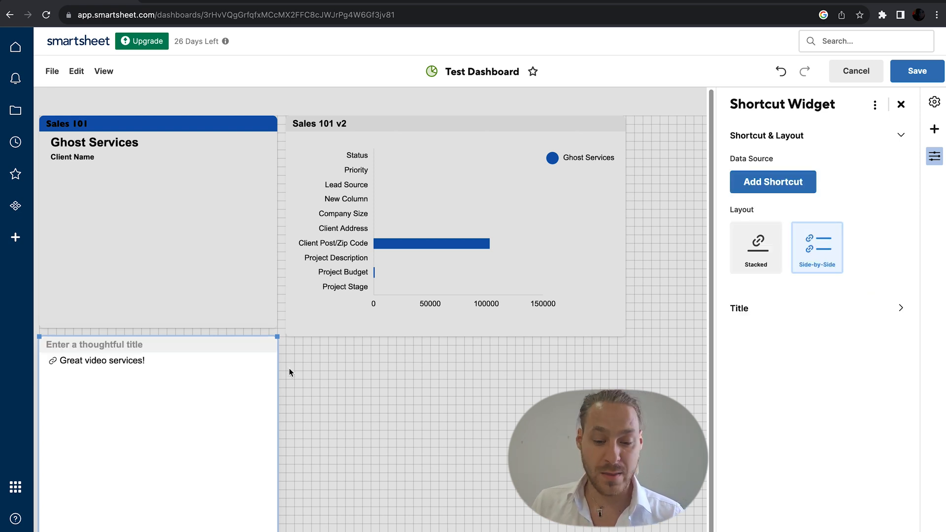
# Step: Title the shortcut widget "Thoughtful Title"
pyautogui.click(210, 349)
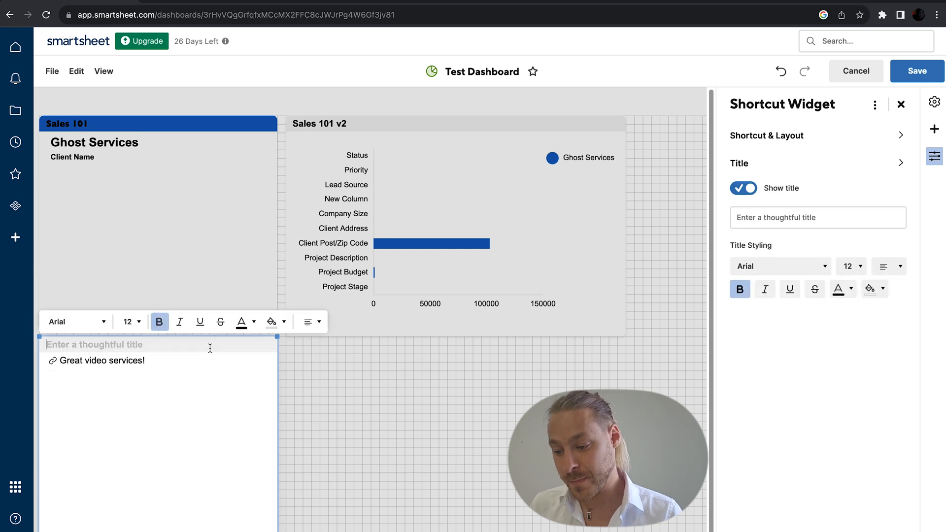
pyautogui.click(771, 219)
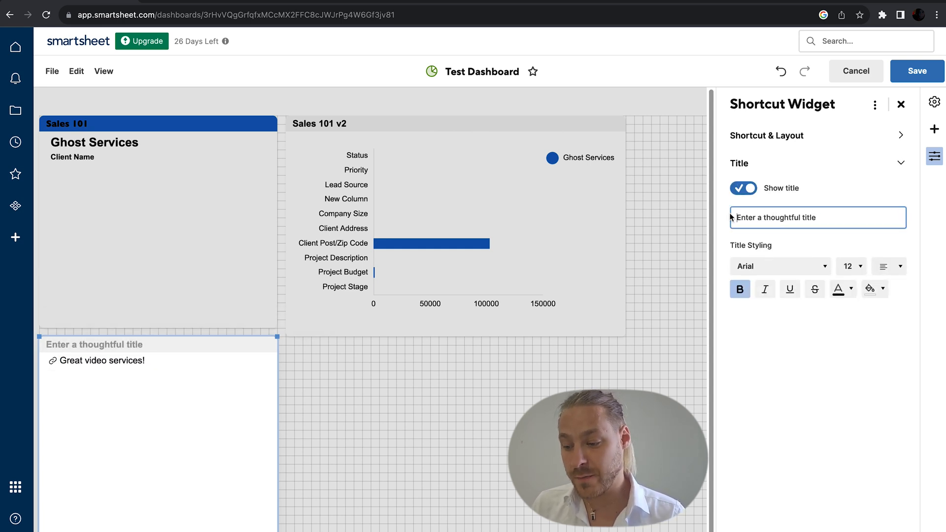
pyautogui.write('Thoughtful Title')
pyautogui.click(824, 367)
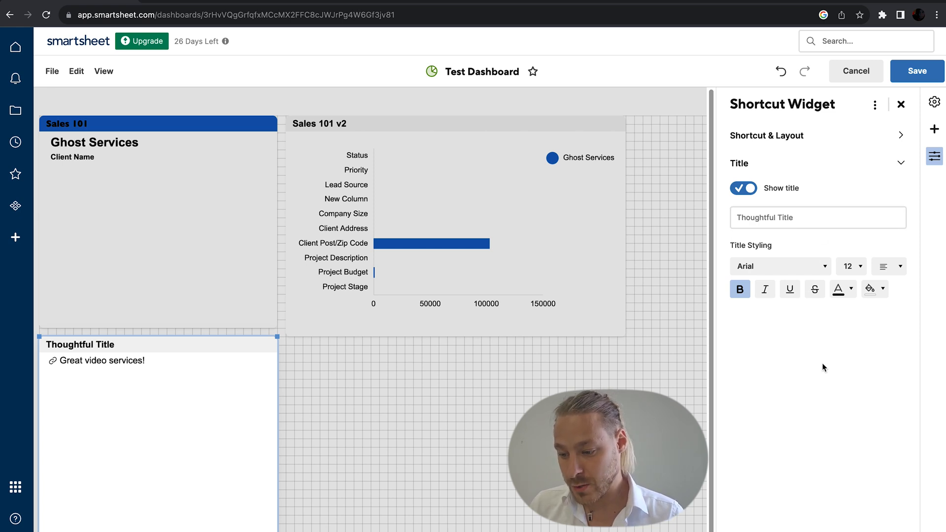
pyautogui.click(901, 106)
# Step: Add a Report widget showing the Profit Sheet report, then reopen the widget list
pyautogui.click(934, 129)
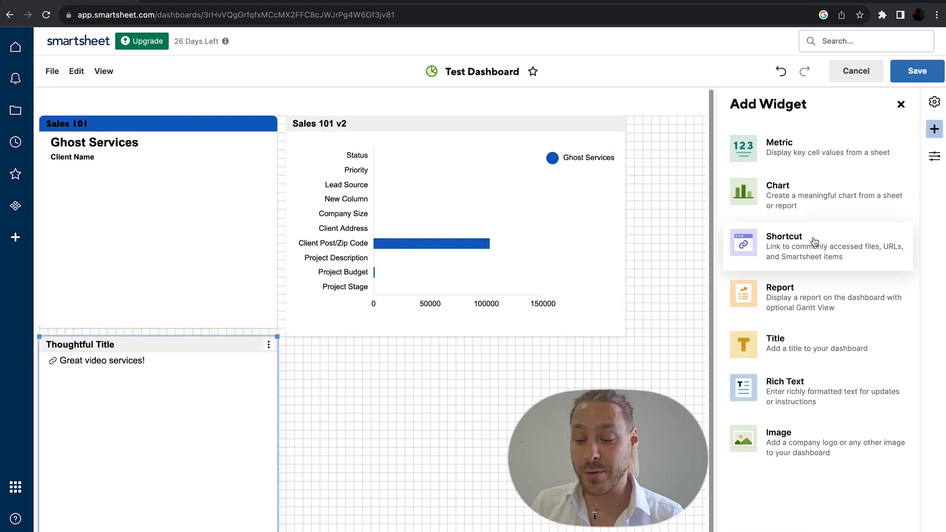
pyautogui.click(809, 306)
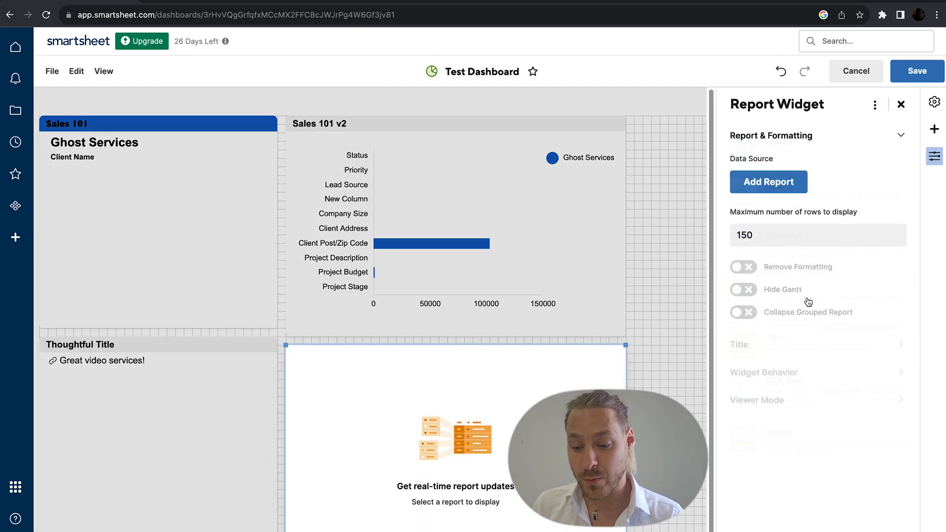
pyautogui.click(794, 182)
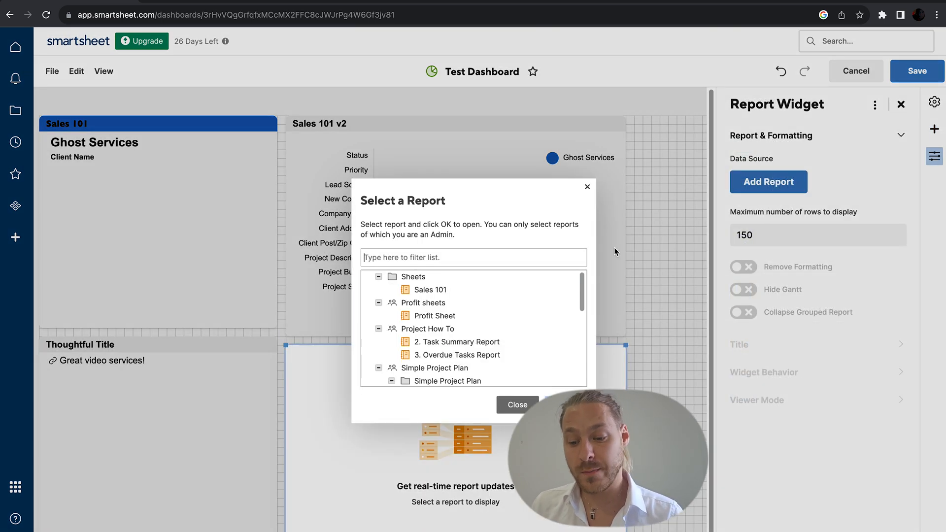
pyautogui.click(455, 317)
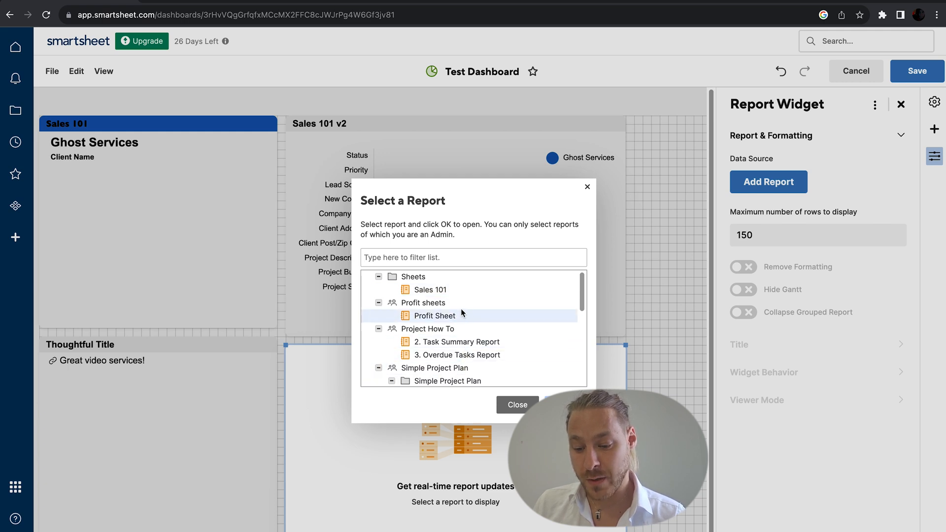
pyautogui.click(562, 404)
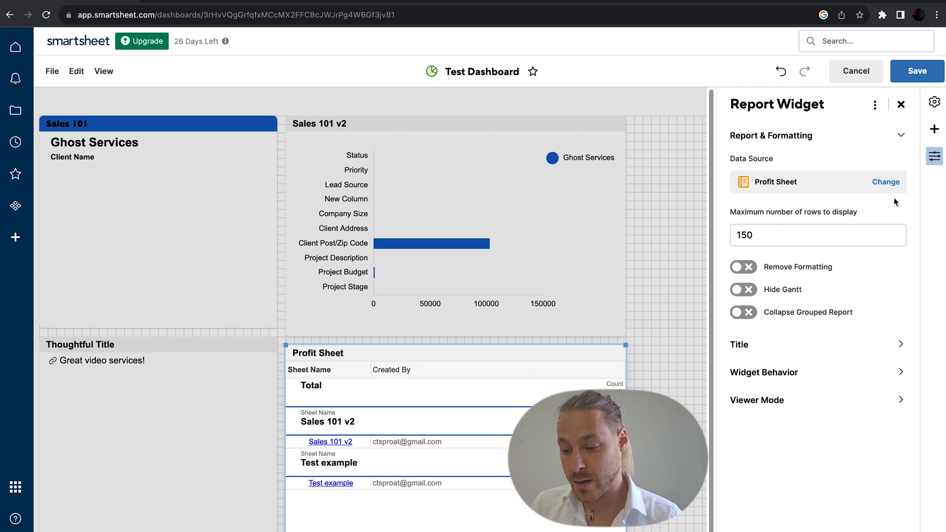
pyautogui.click(935, 129)
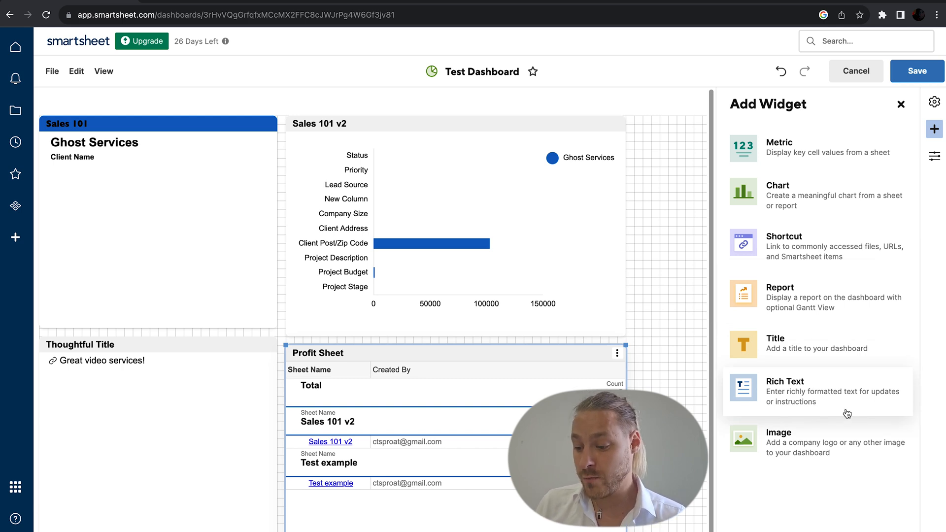
# Step: Close the Image widget settings, delete the empty image widget, and save the Test Dashboard
pyautogui.click(810, 446)
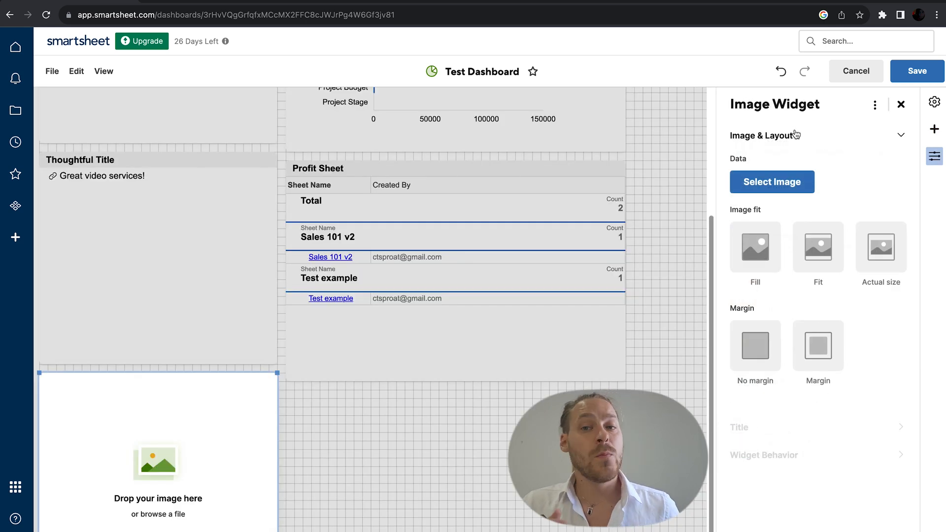
pyautogui.click(901, 104)
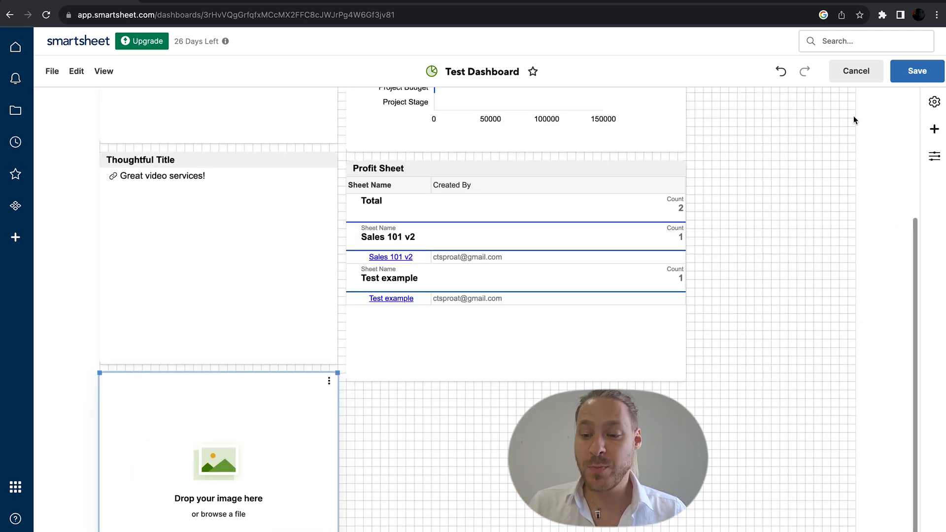
pyautogui.click(917, 71)
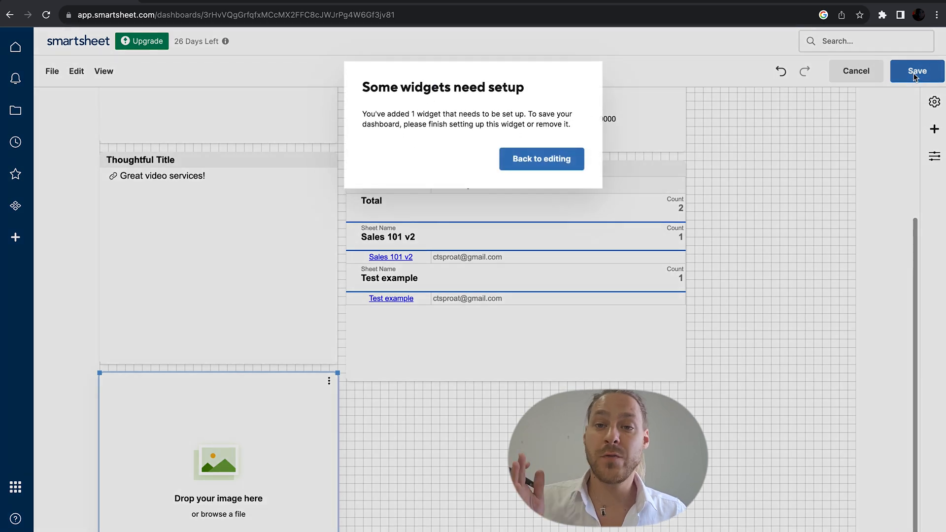
pyautogui.click(557, 161)
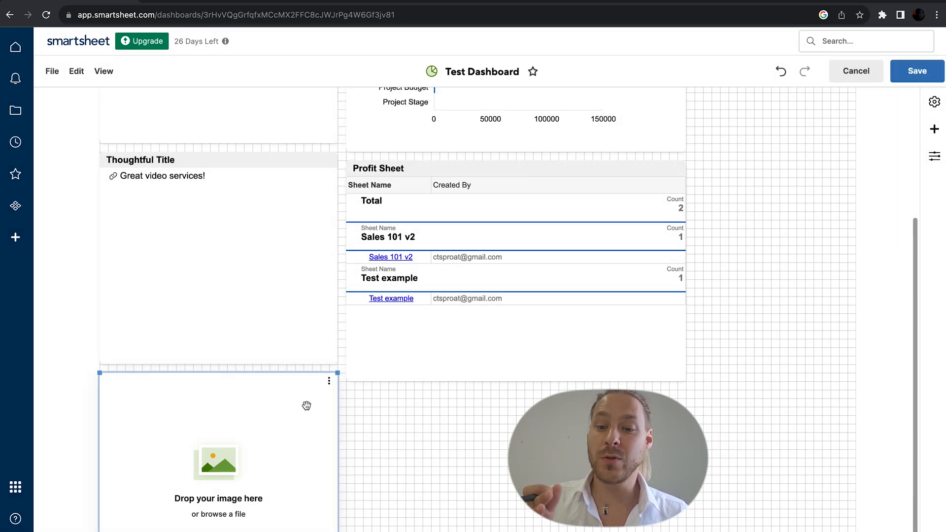
pyautogui.press('Delete')
pyautogui.click(917, 71)
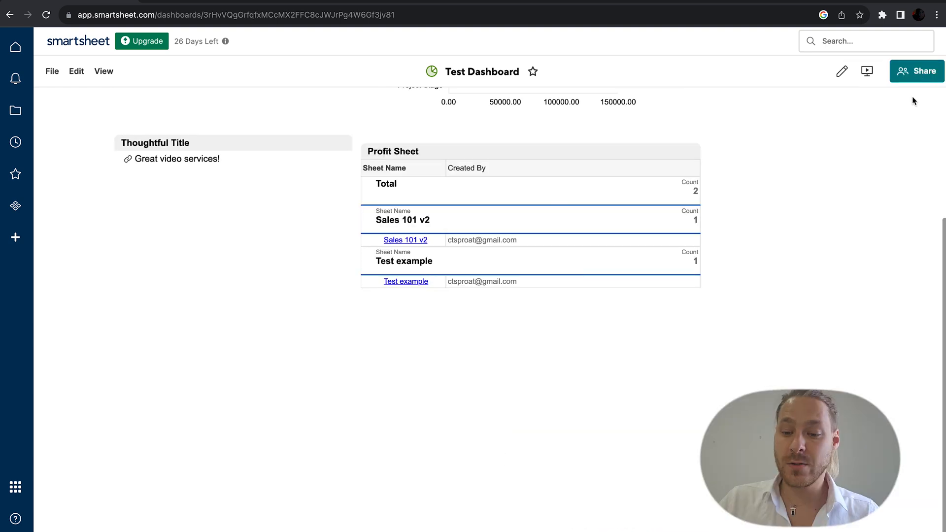
pyautogui.click(918, 71)
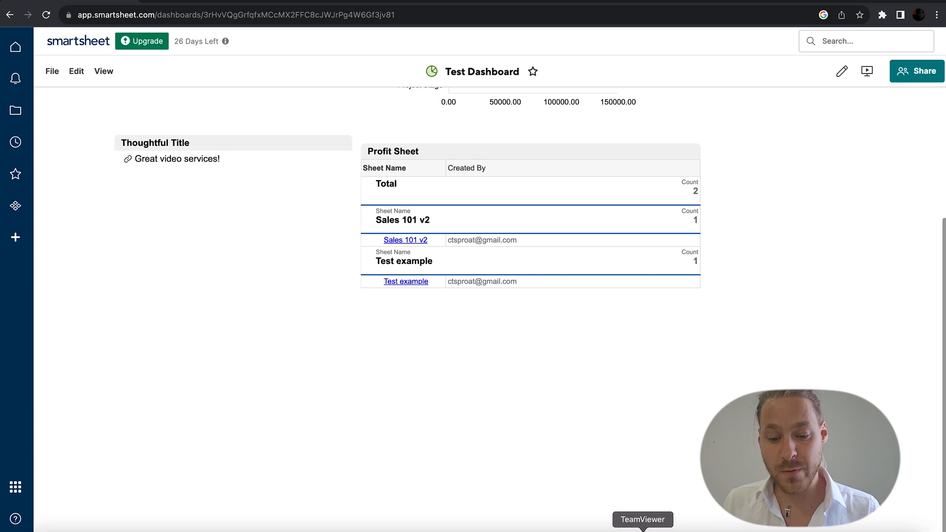
# Step: Find the Project Tracking template in the template gallery and use it to create a copy
pyautogui.click(17, 238)
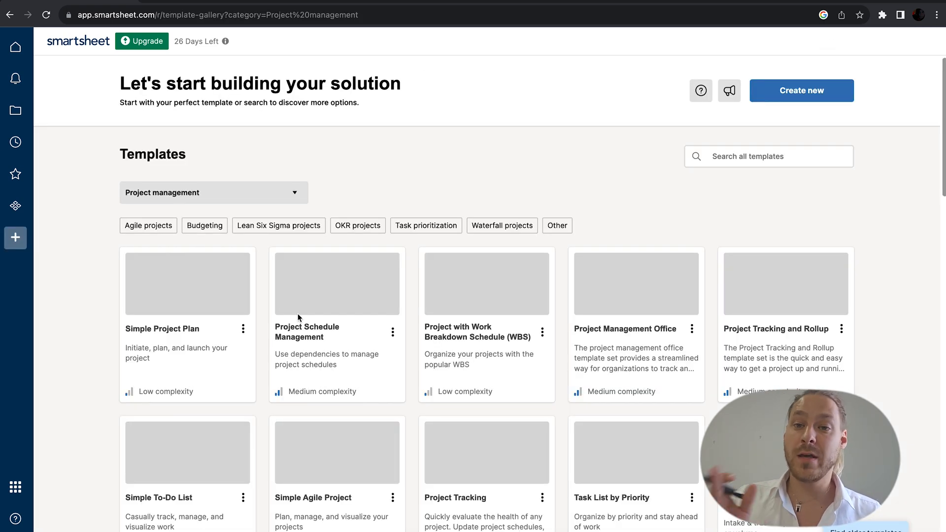
pyautogui.scroll(-5, 412, 342)
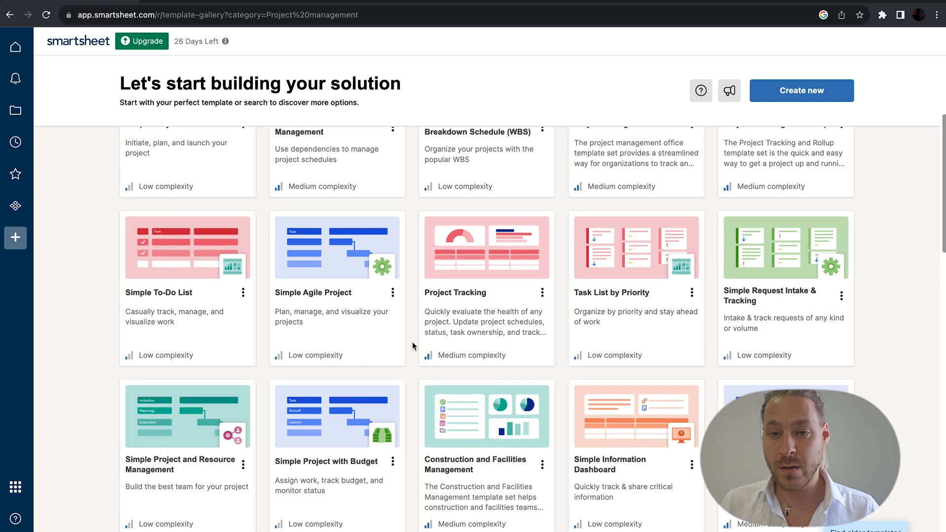
pyautogui.scroll(-2, 412, 340)
pyautogui.click(464, 265)
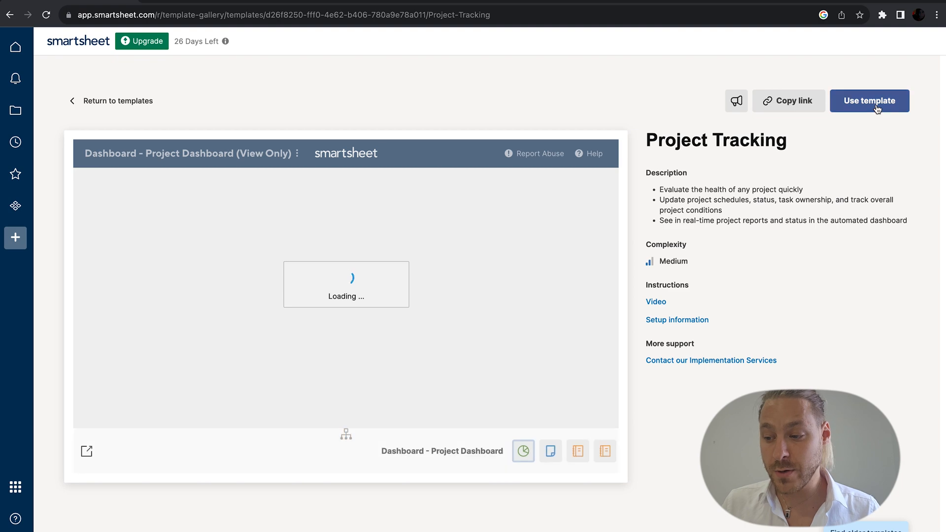
pyautogui.click(877, 108)
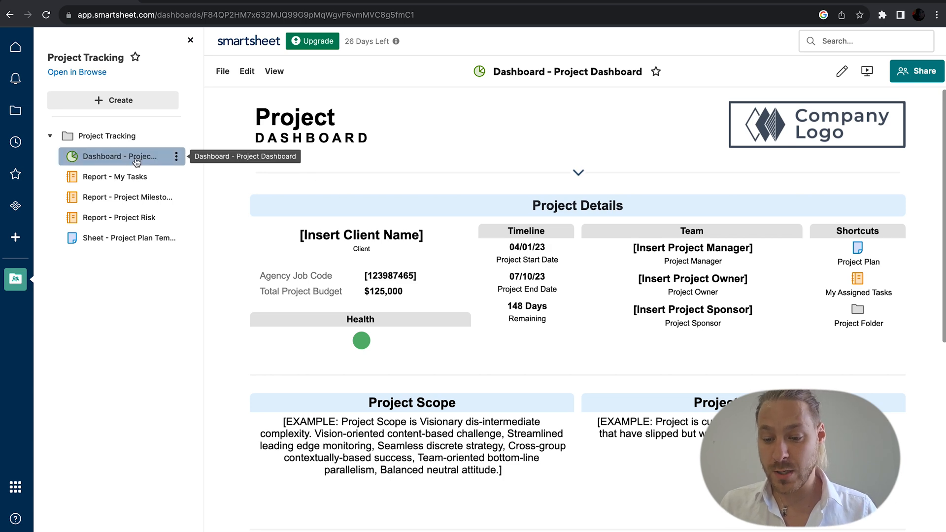
# Step: In the Project Plan Template sheet, rename row 35's task to 'Lets go' and set its status to In Progress
pyautogui.click(141, 239)
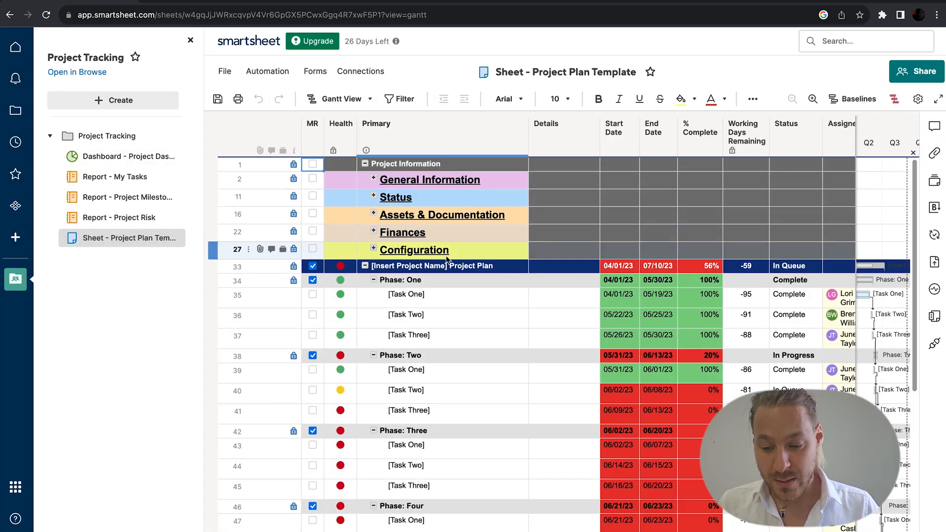
pyautogui.click(453, 297)
pyautogui.doubleClick(454, 296)
pyautogui.press('BackSpace')
pyautogui.press('BackSpace')
pyautogui.press('BackSpace')
pyautogui.press('BackSpace')
pyautogui.press('BackSpace')
pyautogui.press('BackSpace')
pyautogui.press('BackSpace')
pyautogui.press('BackSpace')
pyautogui.press('BackSpace')
pyautogui.press('BackSpace')
pyautogui.write('Lets go')
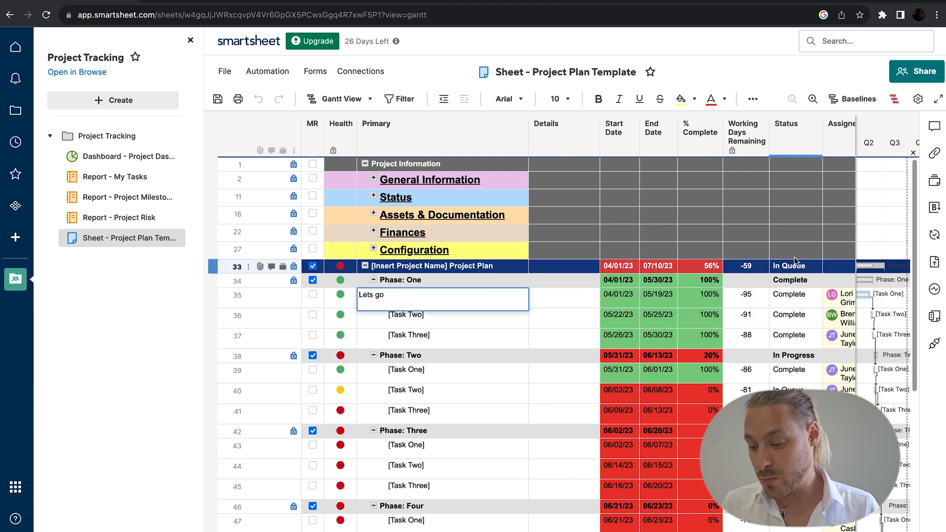
pyautogui.click(806, 296)
pyautogui.click(816, 295)
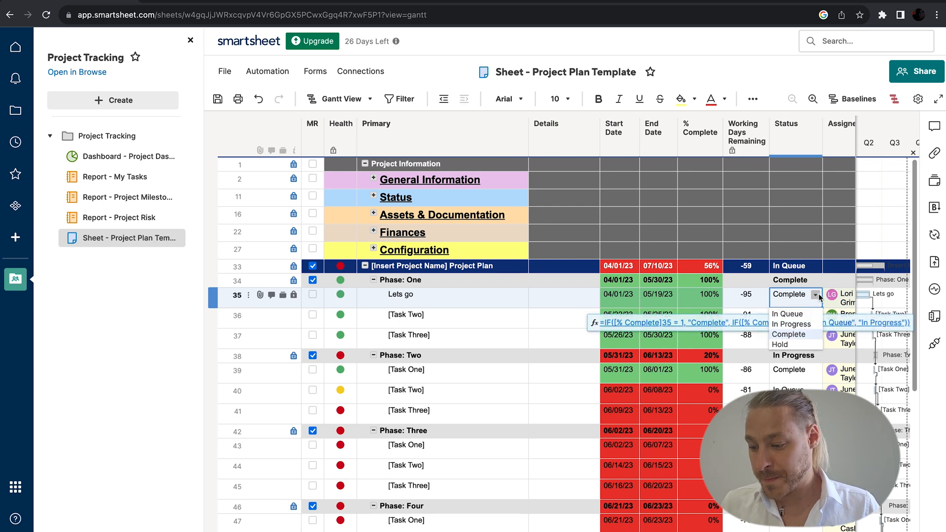
pyautogui.click(809, 322)
pyautogui.hscroll(5, 837, 317)
pyautogui.hscroll(2, 836, 317)
# Step: Save the sheet, view the Project Risk, Project Milestones and My Tasks reports, then reopen Project Dashboard
pyautogui.click(160, 217)
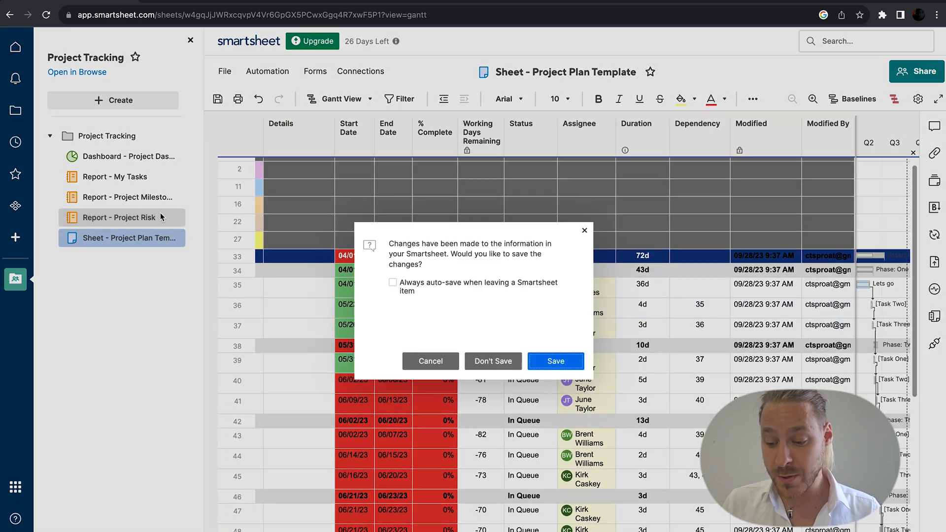
pyautogui.click(550, 363)
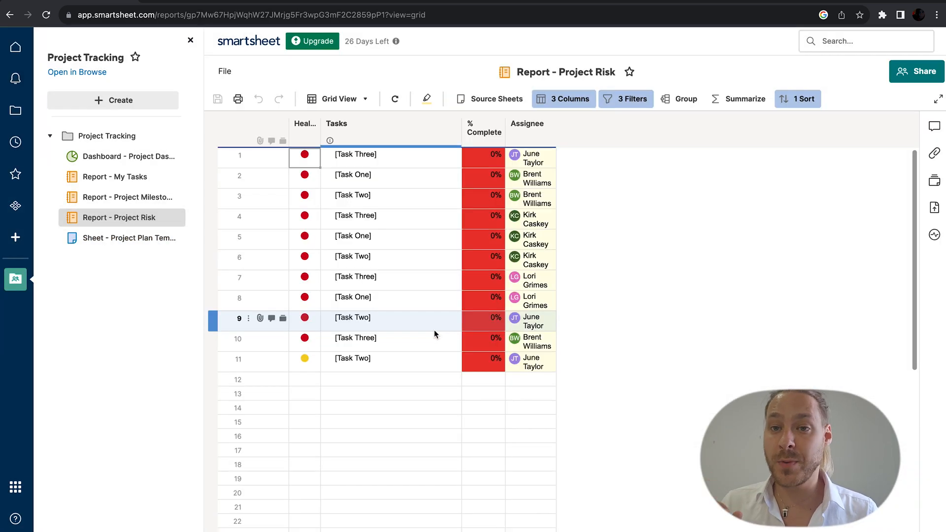
pyautogui.click(178, 200)
pyautogui.click(144, 198)
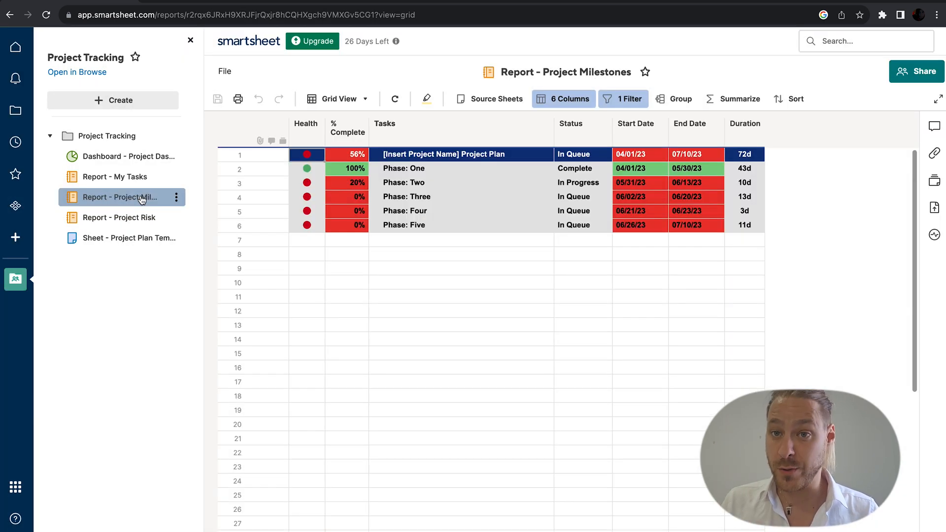
pyautogui.click(129, 176)
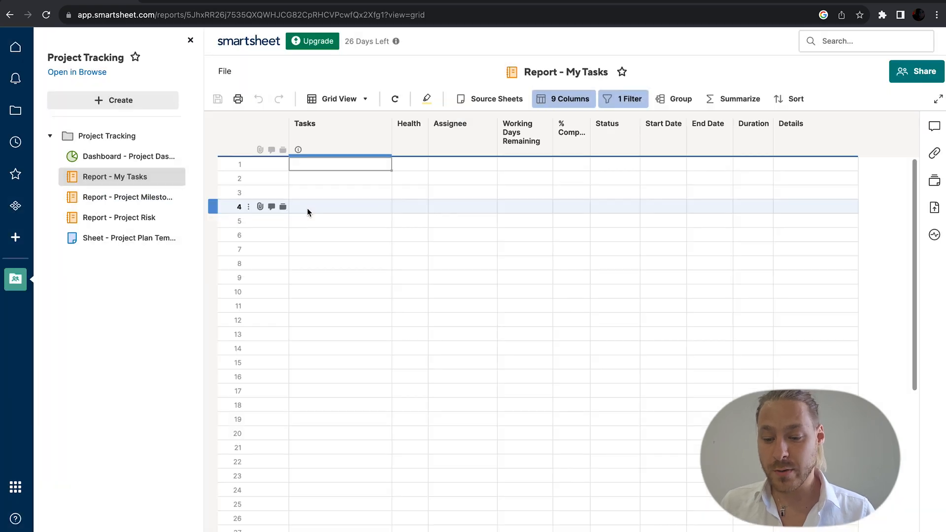
pyautogui.click(144, 157)
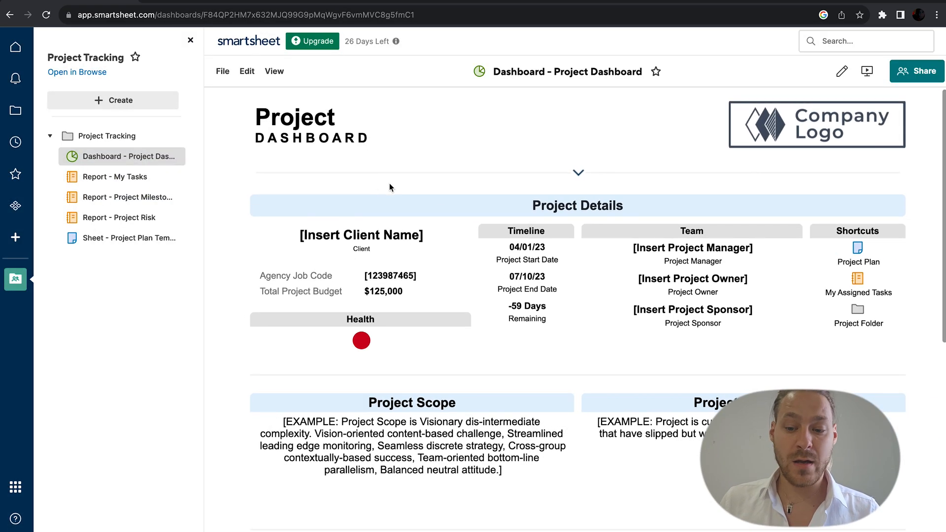
pyautogui.scroll(-3, 497, 289)
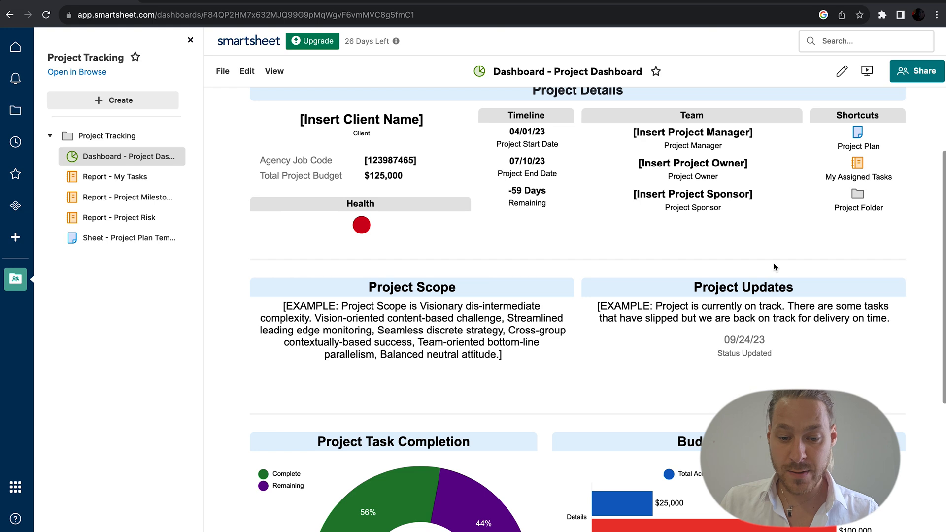
pyautogui.scroll(-3, 774, 267)
pyautogui.scroll(-3, 773, 268)
pyautogui.scroll(-2, 773, 267)
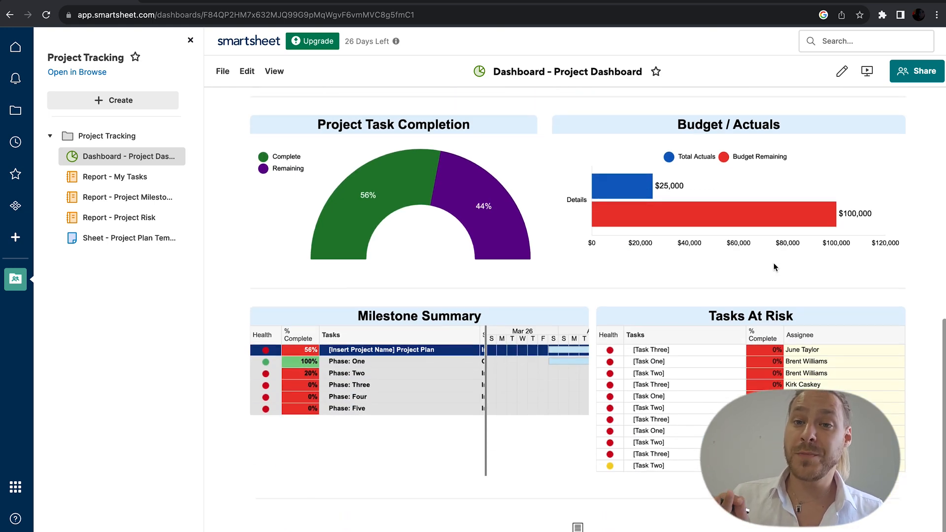
# Step: Scroll the project management templates down to Quarterly Business Budget and Event Registration and Tracking
pyautogui.click(16, 244)
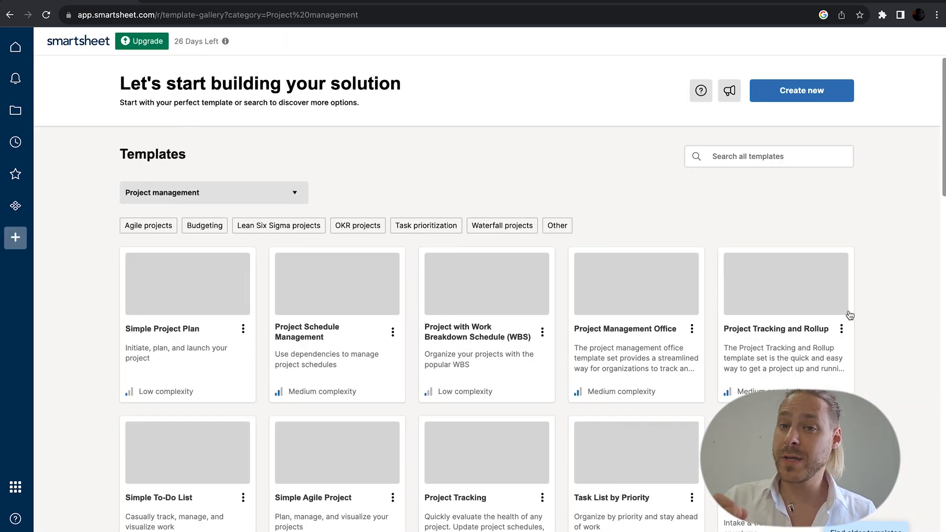
pyautogui.scroll(-7, 885, 318)
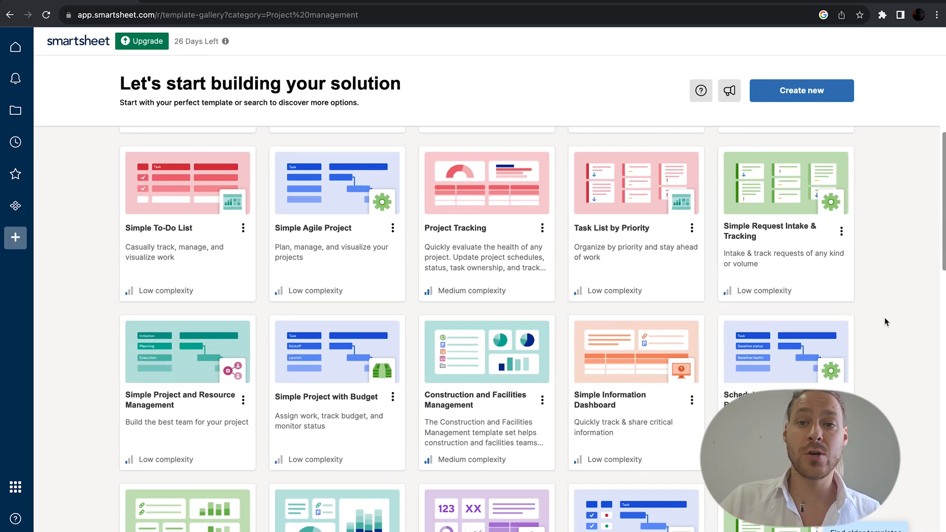
pyautogui.scroll(-6, 885, 322)
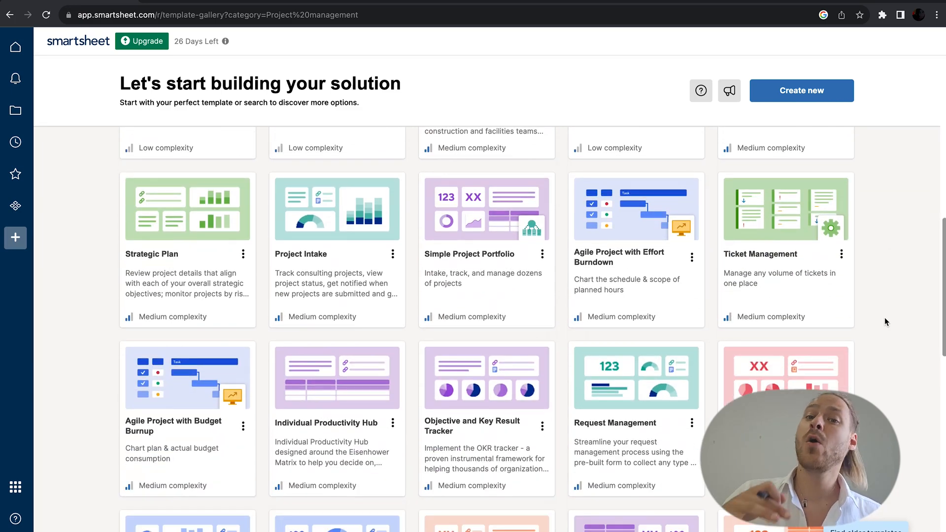
pyautogui.scroll(-6, 885, 318)
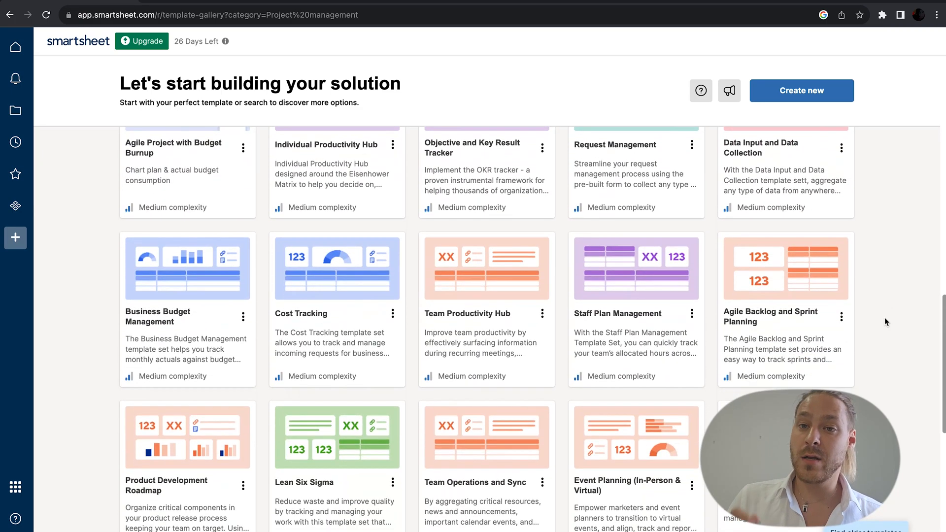
pyautogui.scroll(-8, 885, 321)
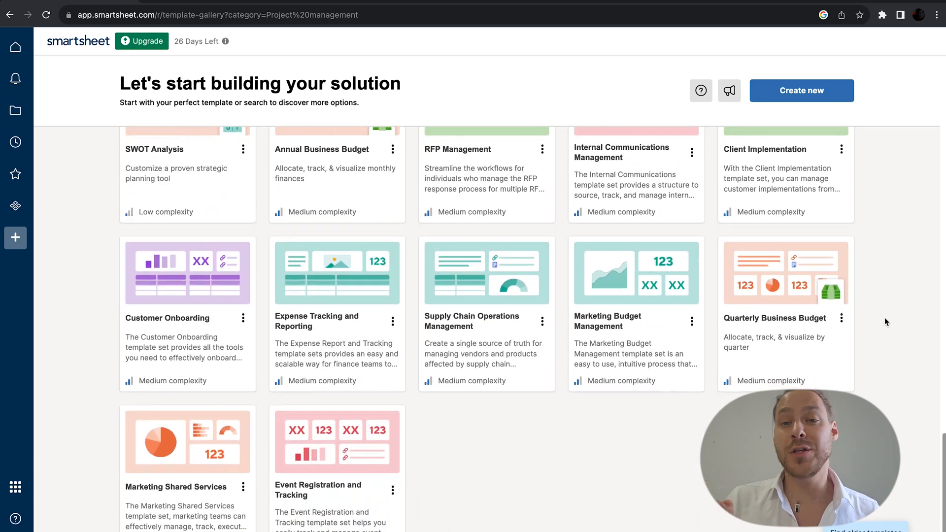